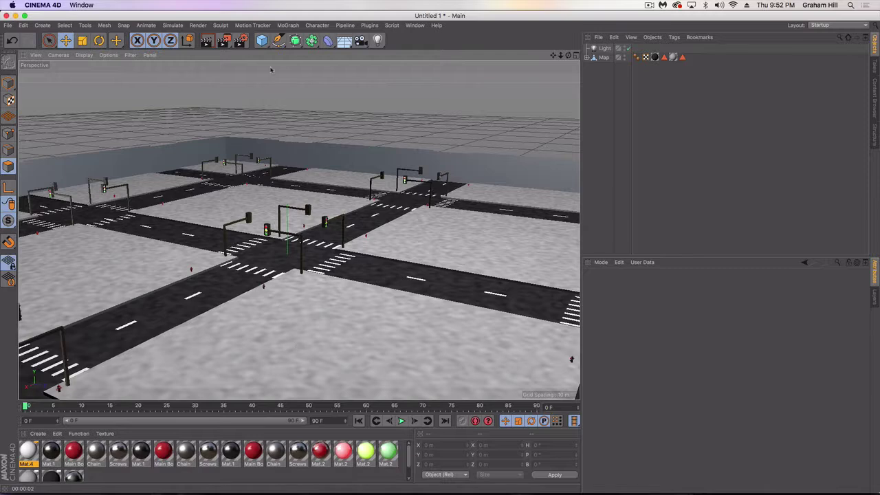
Add a cube and place it on the block beside the central intersection's corner, at about X 4.0 m and Z -3.9 m
click(261, 41)
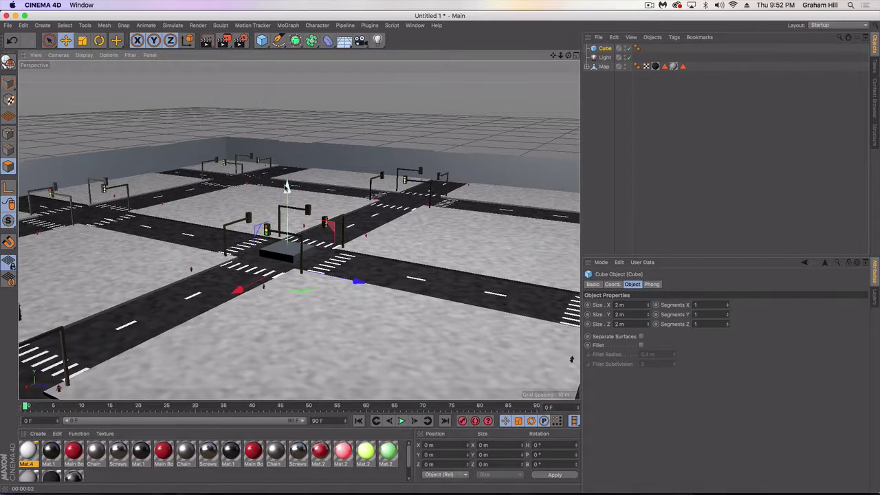
drag(287, 191, 282, 144)
drag(357, 236, 220, 250)
scroll(162, 221, up, 5)
alt+drag(162, 221, 137, 242)
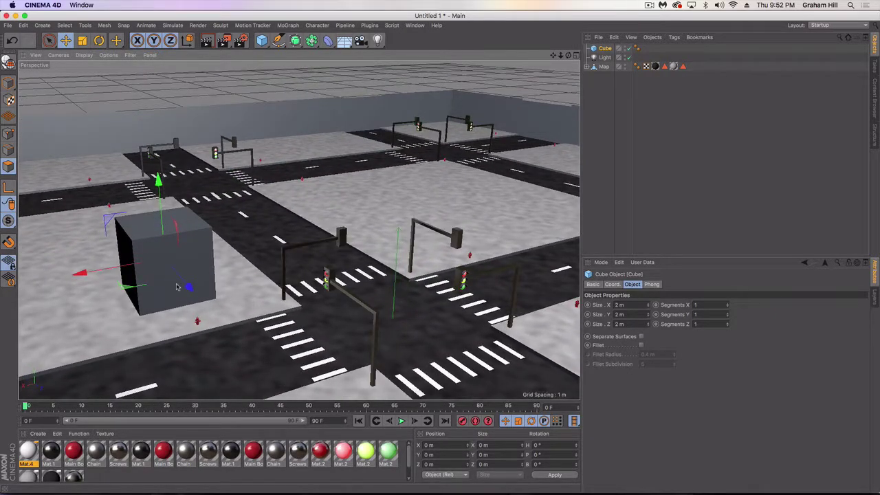
drag(81, 272, 107, 267)
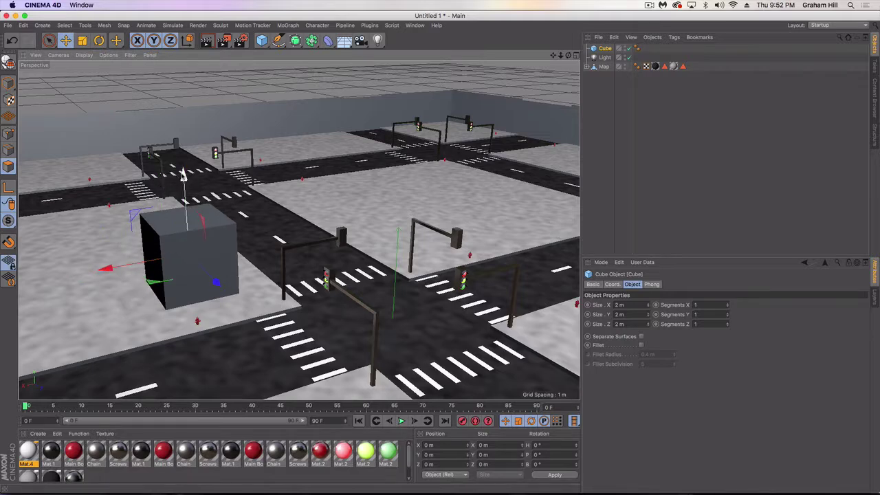
drag(184, 177, 184, 198)
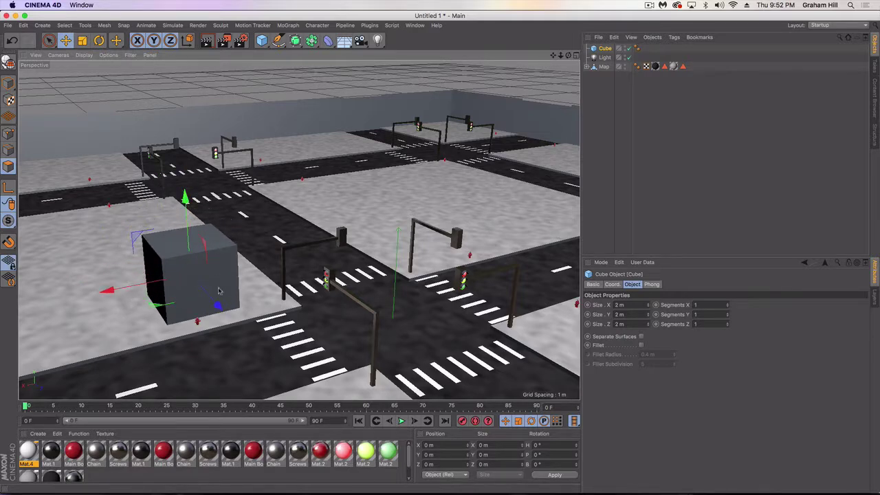
drag(218, 306, 210, 297)
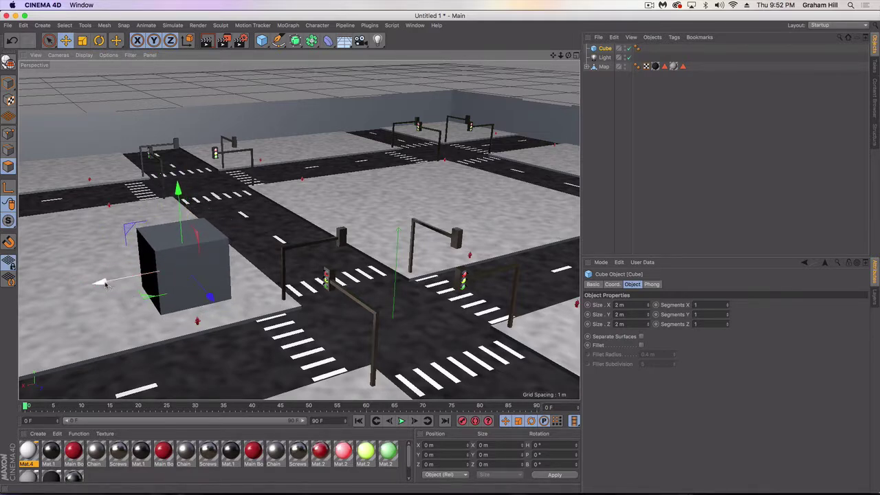
drag(98, 281, 114, 278)
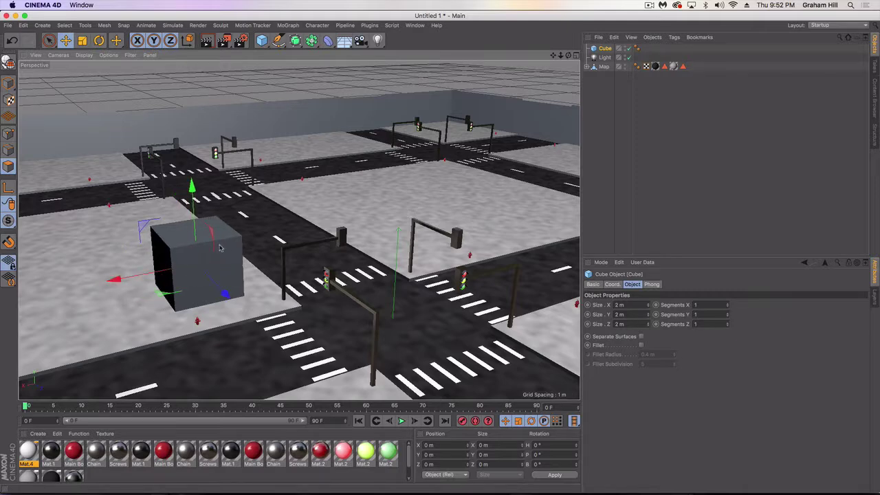
Stretch the cube to a height of about 4.88 m and raise it to about Y 3.07 m so it stands on the block
click(10, 83)
drag(193, 233, 176, 225)
alt+middle_drag(176, 225, 201, 220)
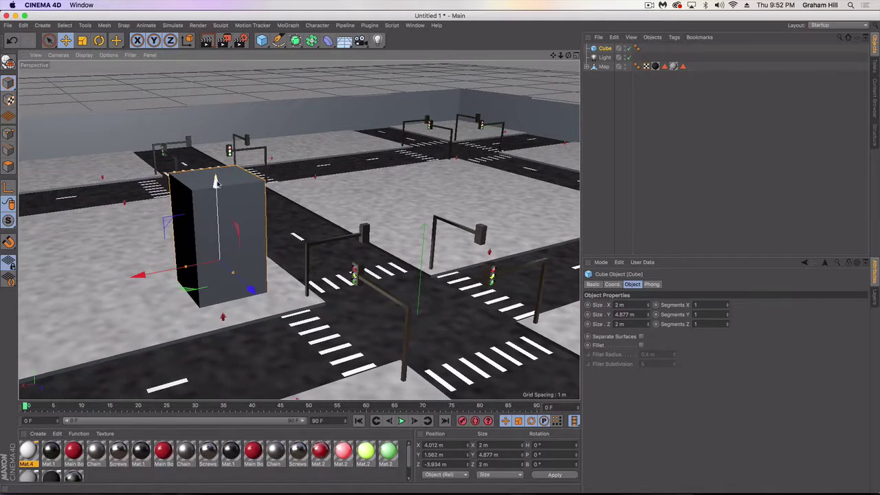
drag(215, 184, 209, 131)
alt+drag(196, 245, 232, 210)
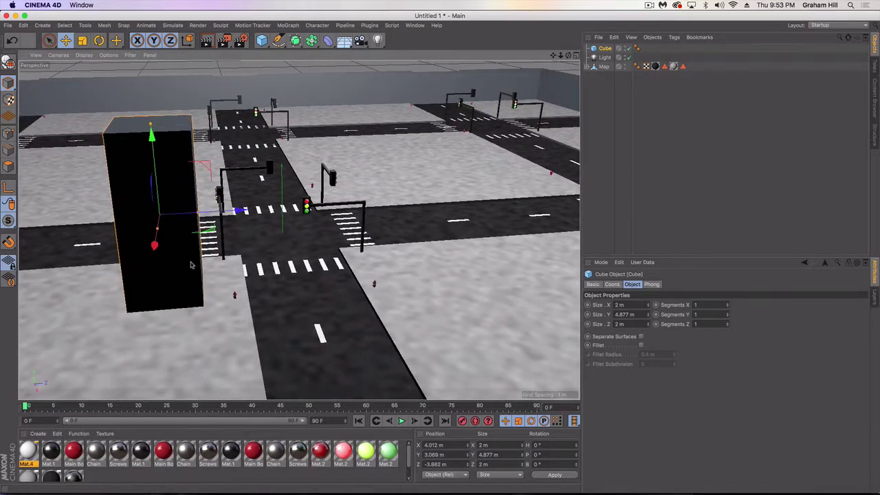
Widen the box to about 2.64 m in X and 2.88 m in Z, shifting it to about Z -4.17 m
alt+drag(192, 263, 105, 264)
drag(209, 219, 197, 220)
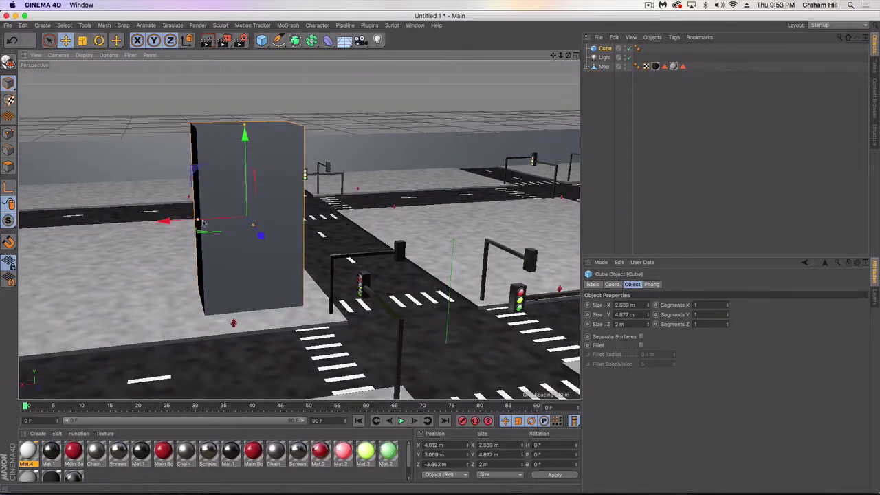
drag(252, 228, 323, 279)
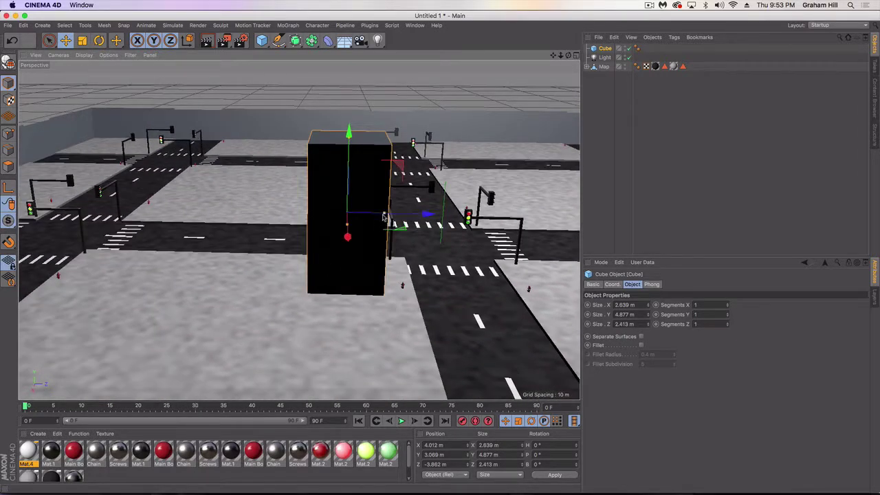
drag(384, 217, 411, 217)
alt+drag(373, 247, 222, 252)
alt+drag(377, 273, 274, 279)
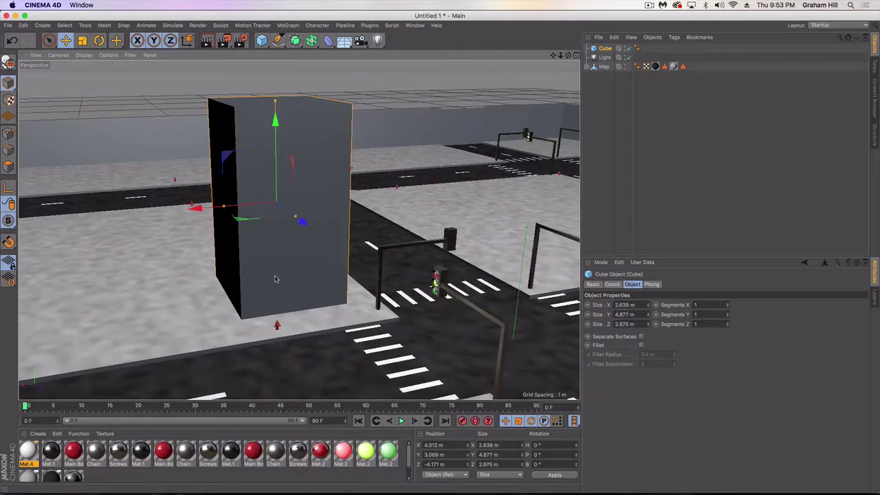
Hide the Map object in the editor and renderer, and convert the cube to an editable polygon object
click(626, 65)
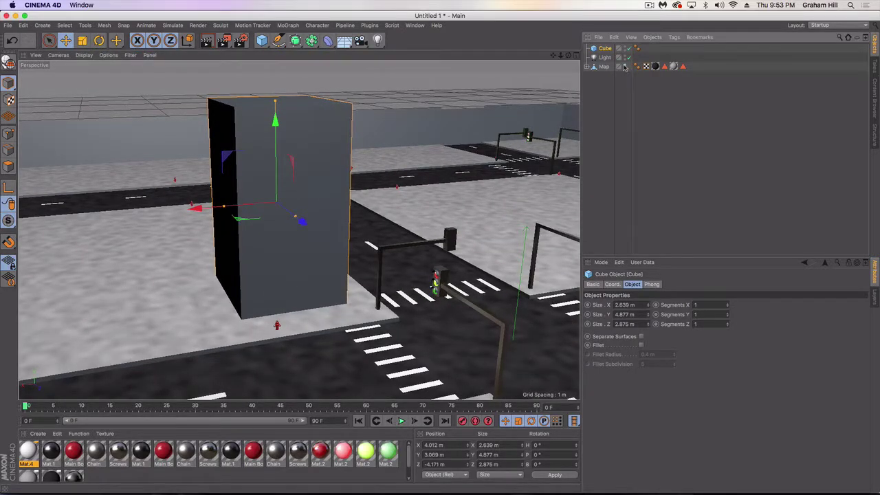
click(626, 65)
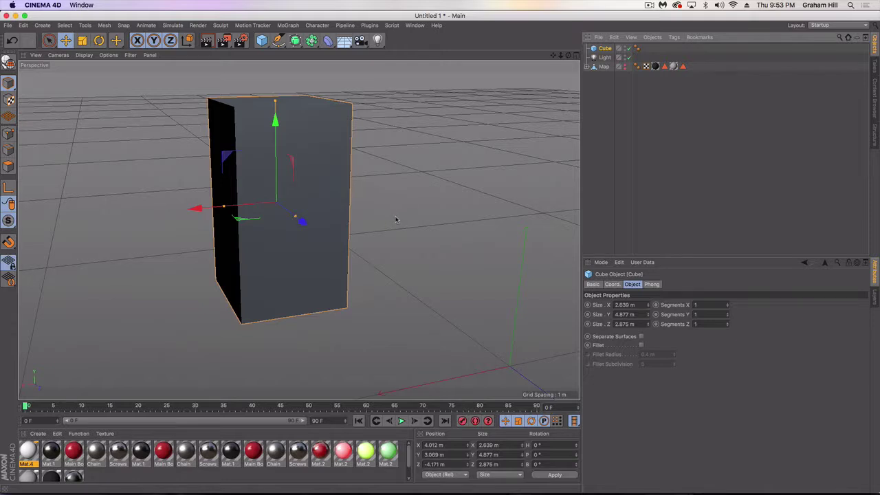
click(9, 62)
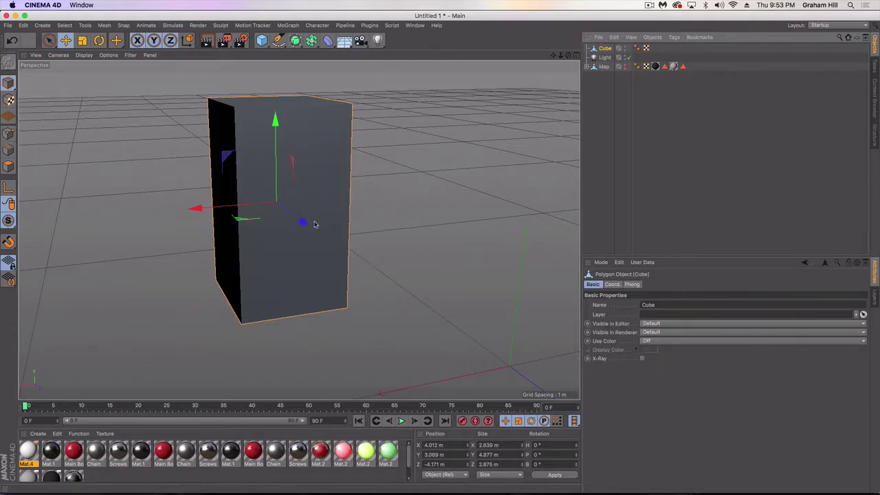
click(365, 185)
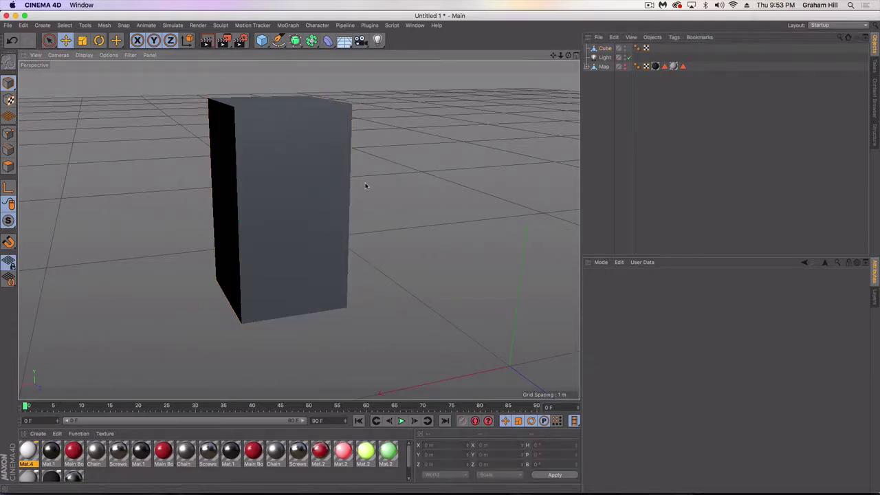
click(604, 49)
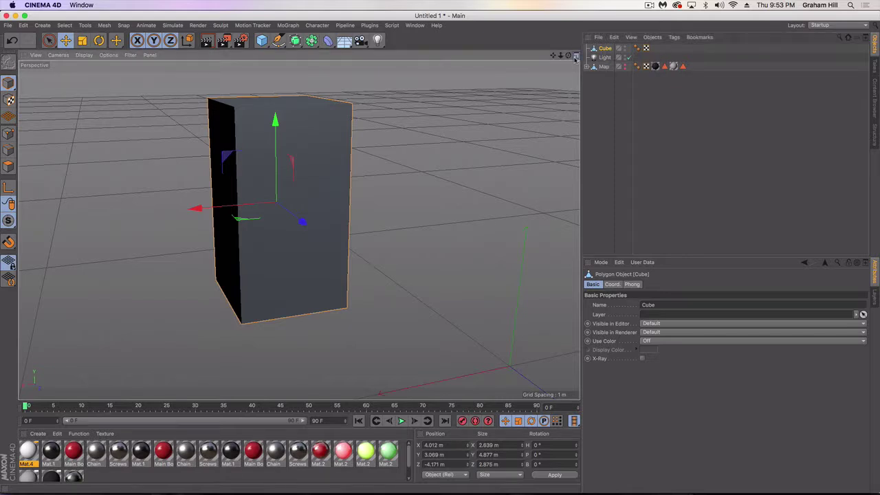
Using the front view, add a horizontal loop cut near the cube's base at a 16.667% offset
click(574, 55)
click(577, 232)
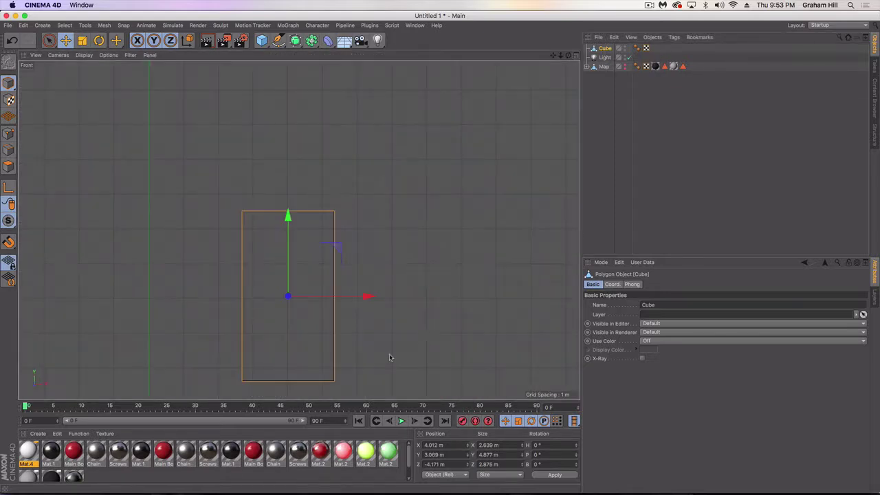
scroll(231, 335, up, 3)
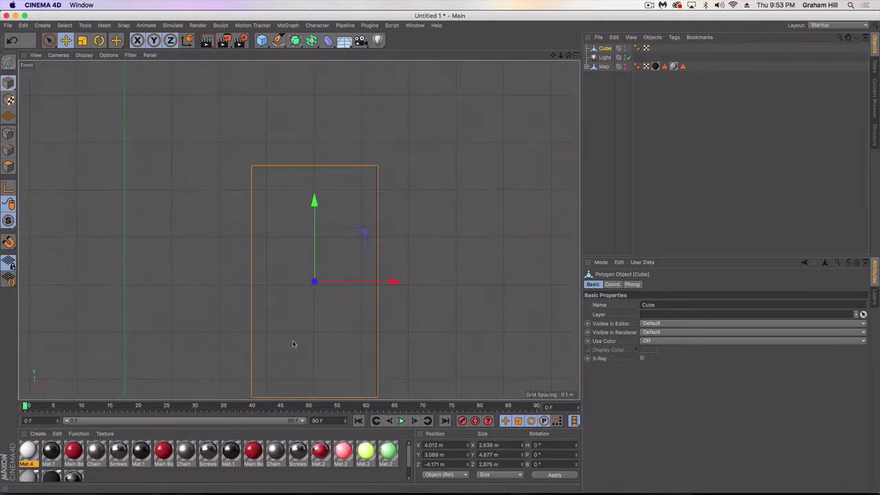
alt+middle_drag(293, 343, 296, 311)
click(7, 149)
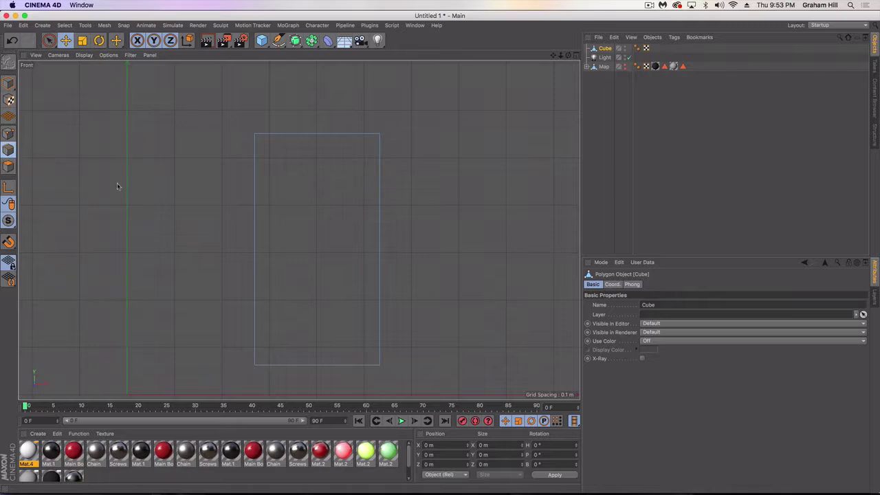
key(k)
key(l)
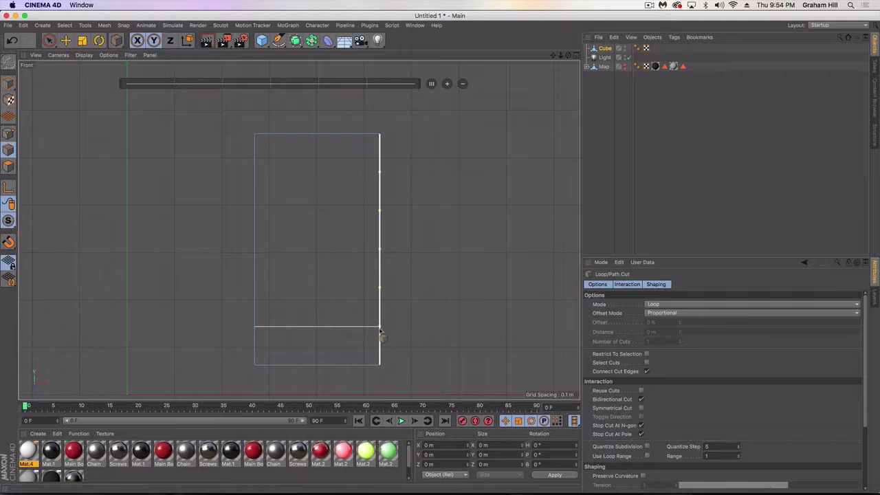
click(379, 328)
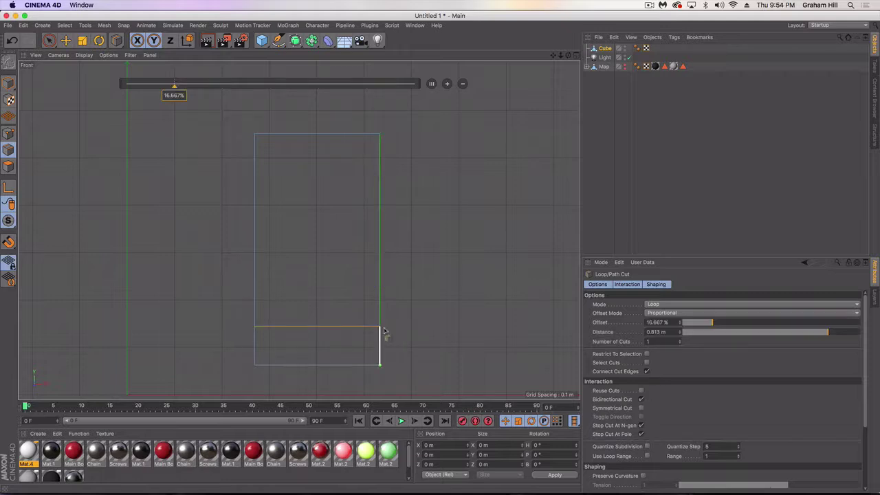
click(576, 58)
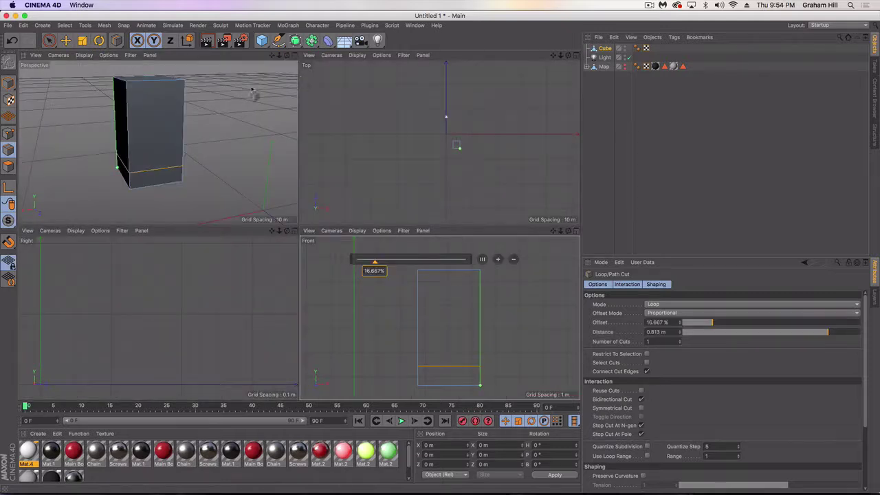
click(296, 57)
click(68, 42)
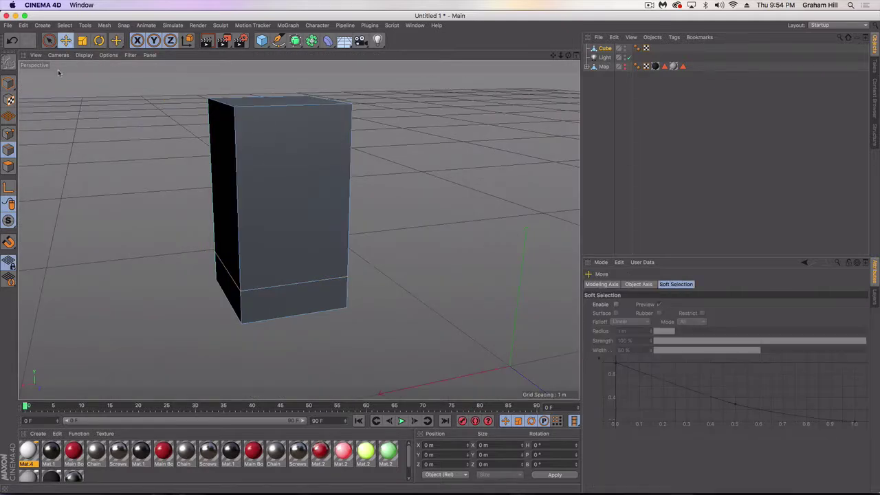
Select the four tall side faces above the loop cut and inset them slightly with Extrude Inner
click(9, 167)
click(302, 213)
alt+drag(277, 180, 343, 232)
shift+click(227, 178)
shift+click(400, 159)
right_click(435, 230)
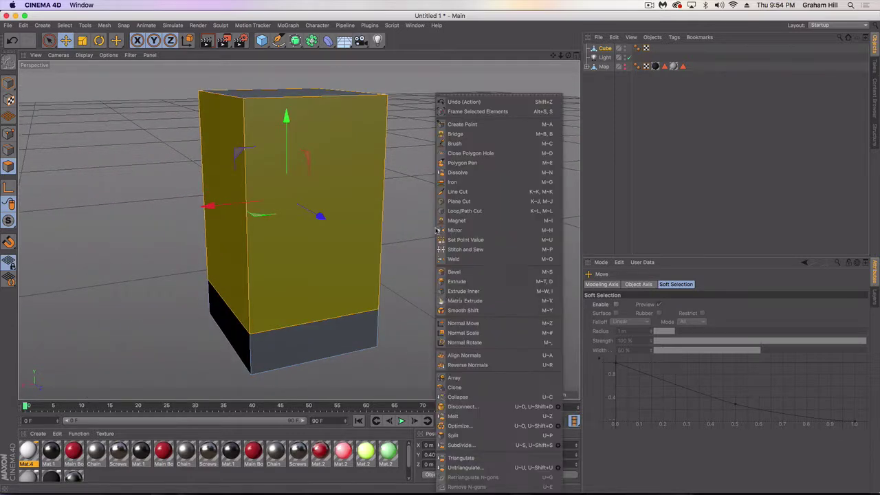
click(462, 290)
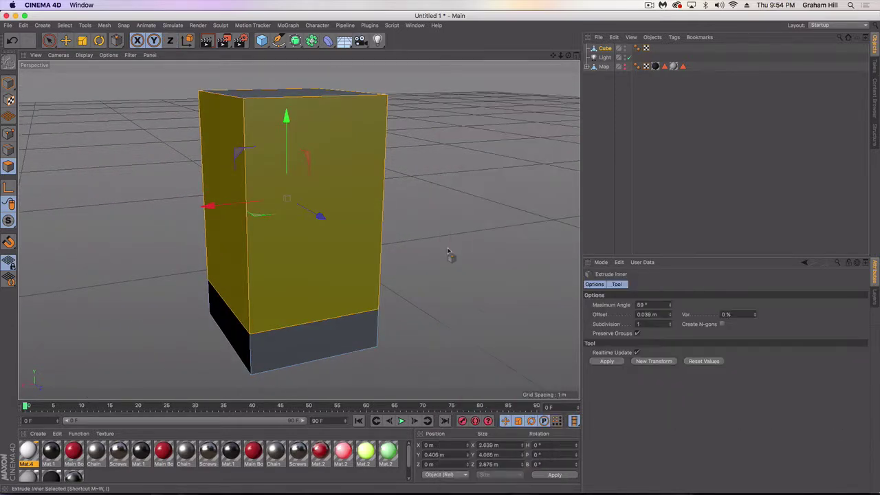
drag(450, 249, 474, 249)
key(e)
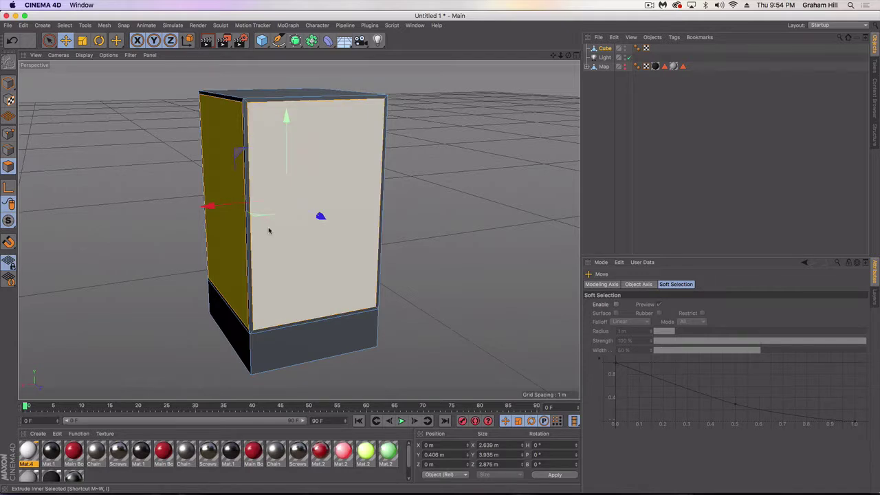
Extrude the inset side faces inward with an offset of about -0.074 m to form recessed wall panels
right_click(341, 183)
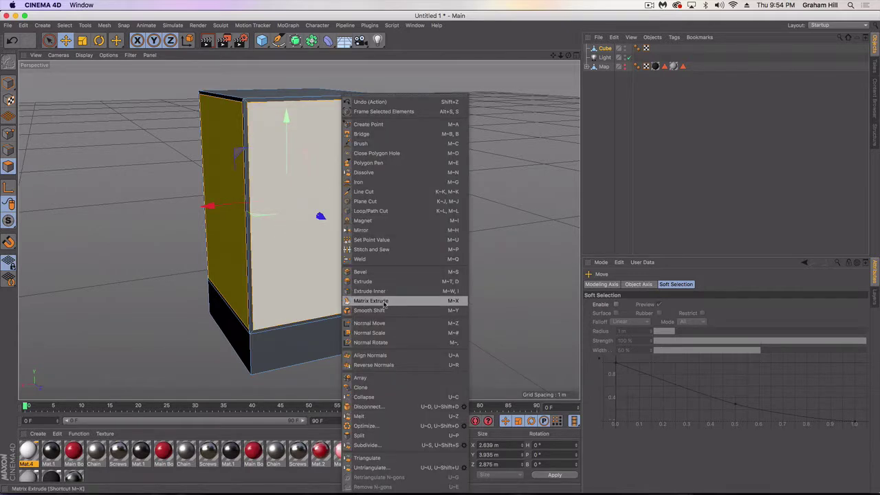
click(382, 281)
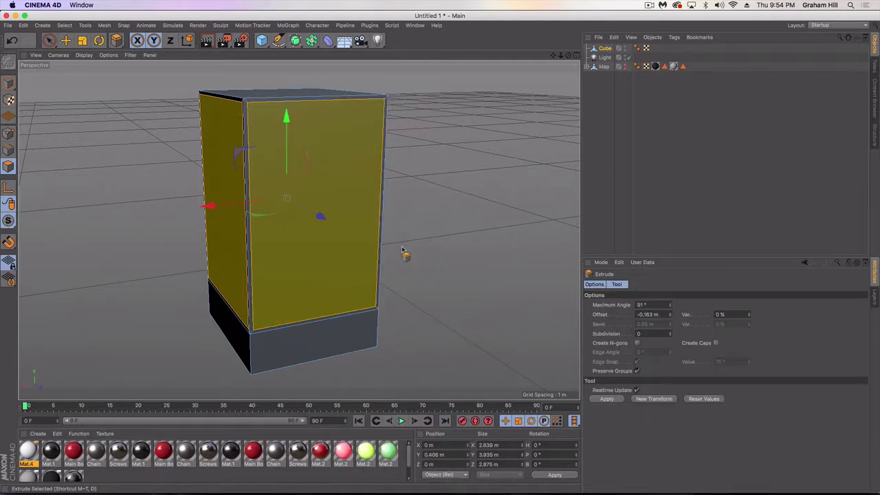
drag(443, 235, 413, 236)
drag(470, 237, 443, 233)
mouse_move(347, 232)
alt+mouse_down()
mouse_move(277, 245)
mouse_move(403, 234)
mouse_move(182, 246)
mouse_move(347, 232)
alt+mouse_up()
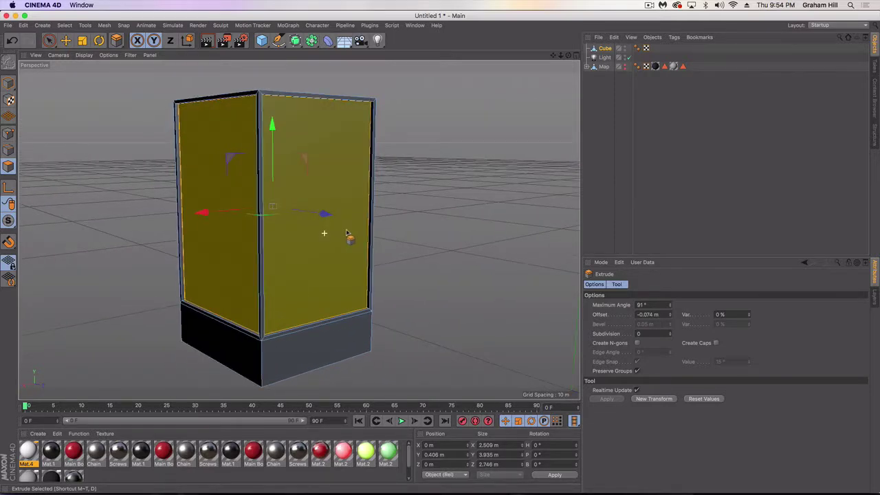
key(e)
click(10, 82)
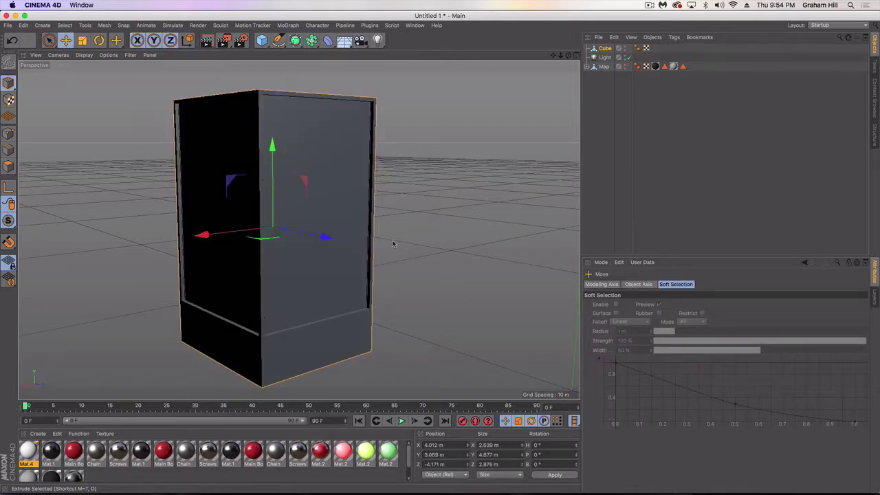
In the front view, add a horizontal loop cut through the cube's base section at a 90.931% offset
click(576, 56)
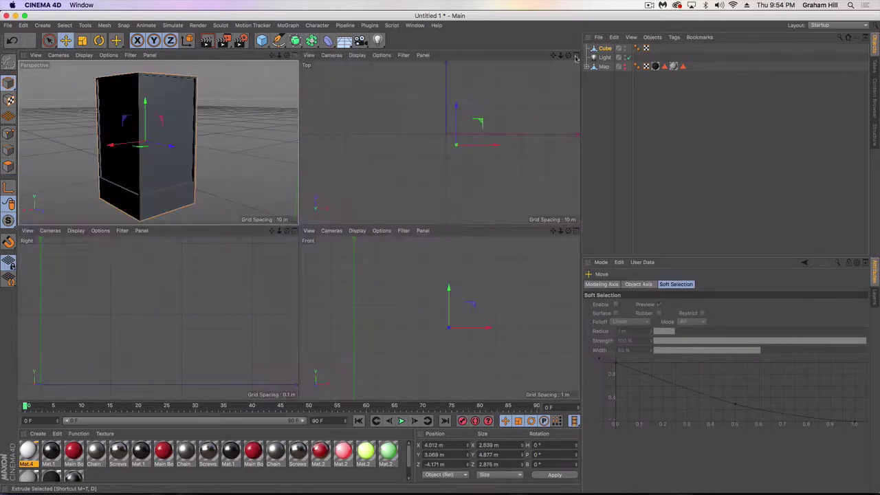
click(576, 231)
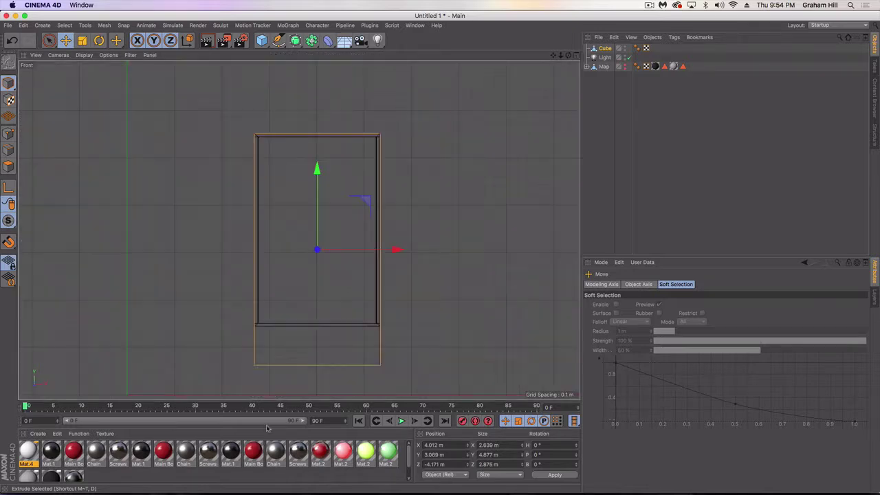
scroll(288, 363, up, 2)
click(481, 302)
click(8, 150)
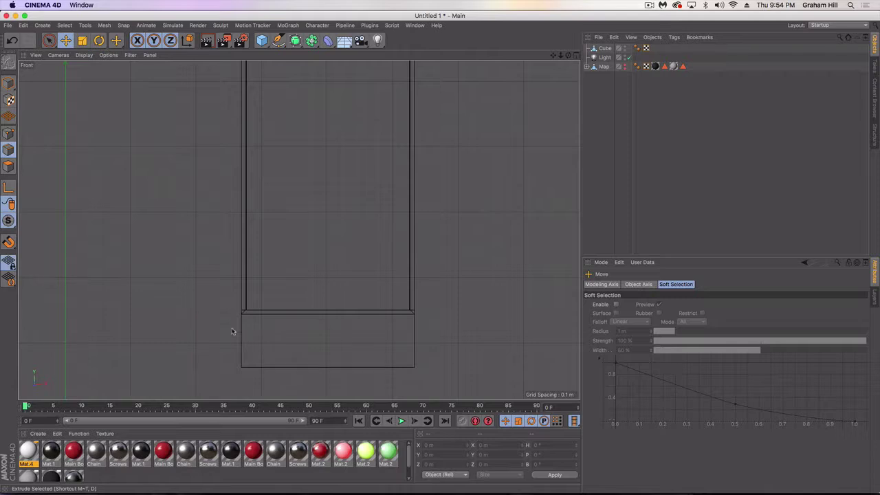
click(604, 48)
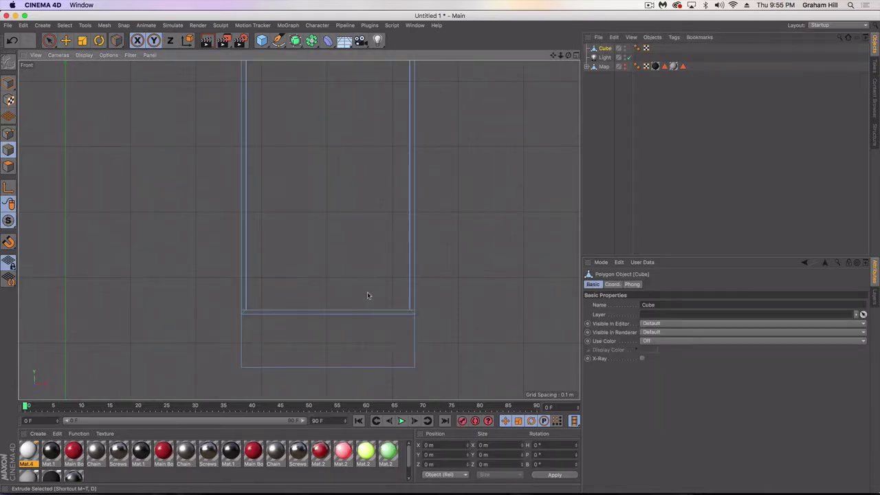
key(k)
key(l)
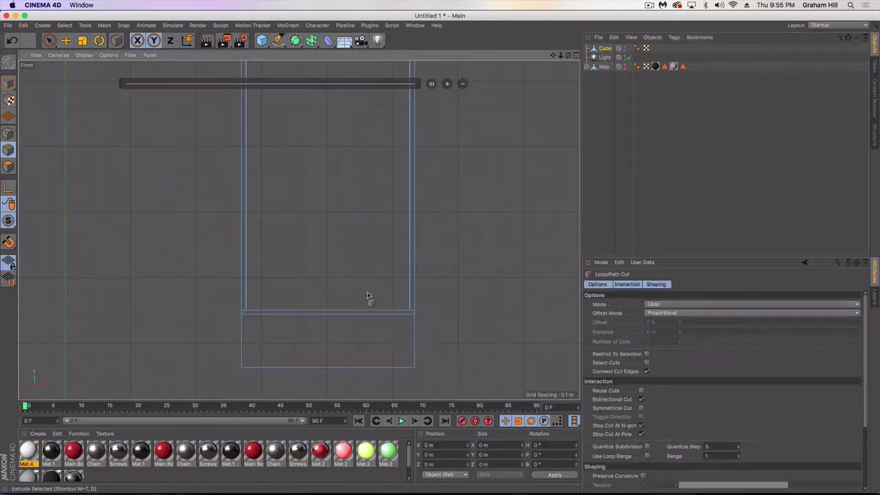
click(242, 320)
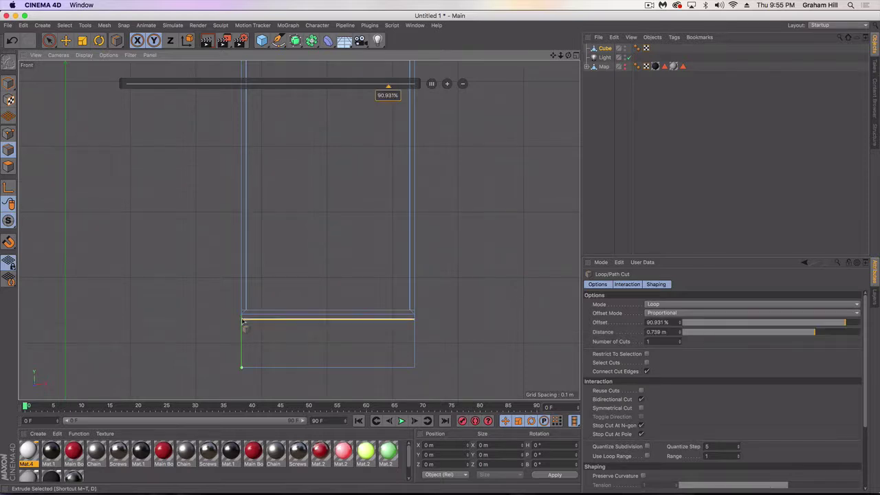
Enable Symmetrical Cut and add a pair of vertical loop cuts around the building's centre at a 67.97% offset
click(640, 409)
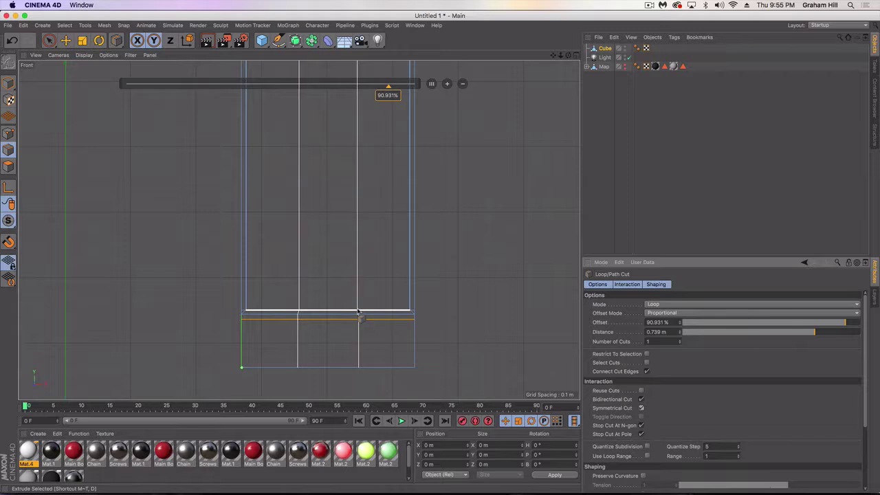
click(357, 313)
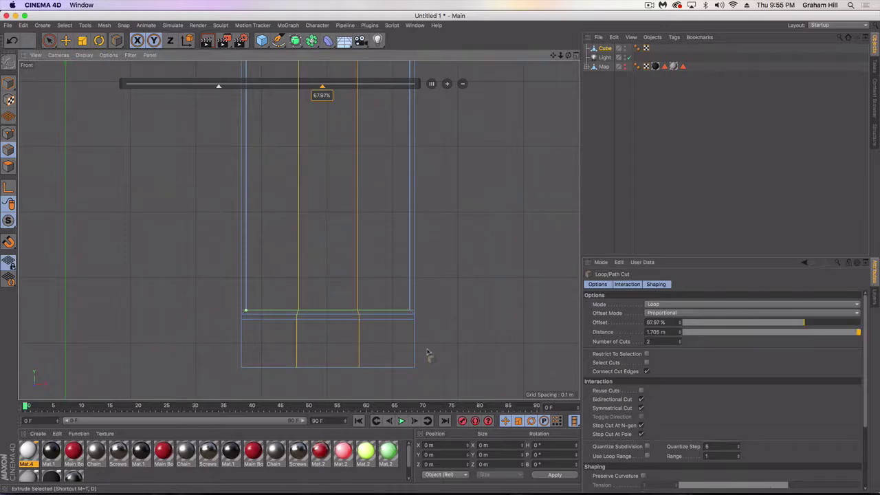
click(8, 82)
click(65, 40)
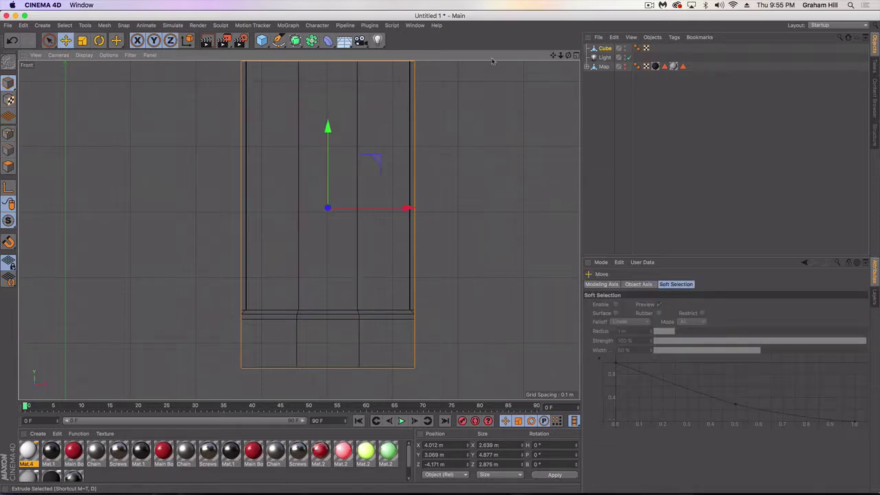
click(576, 55)
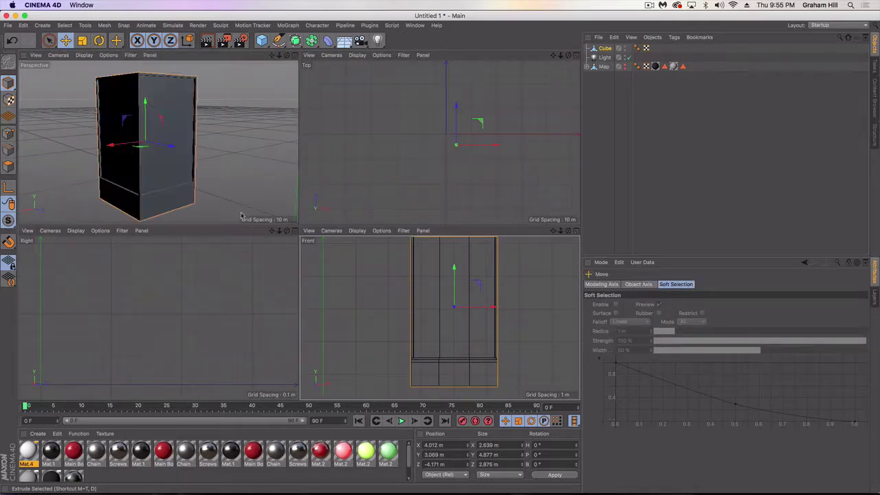
click(295, 55)
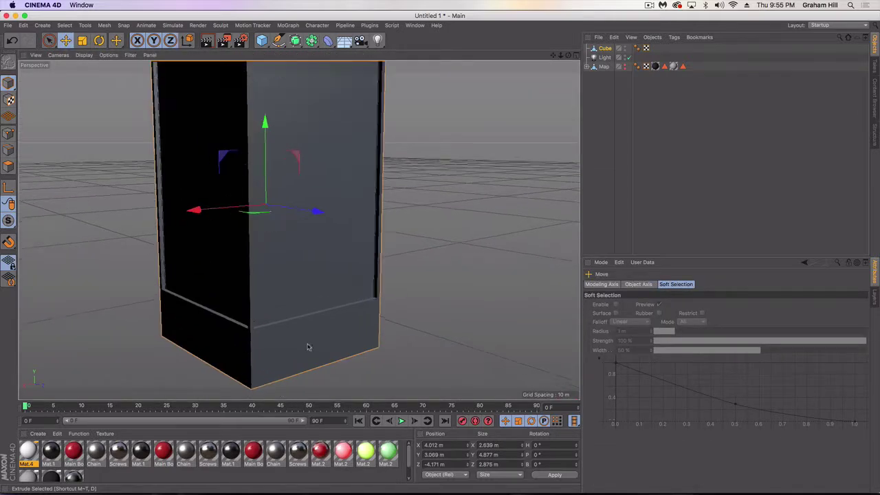
Inset the base's middle front face by 0.027 m with Extrude Inner and move it inward to Z 1.409 m as a doorway
alt+middle_drag(299, 329, 297, 310)
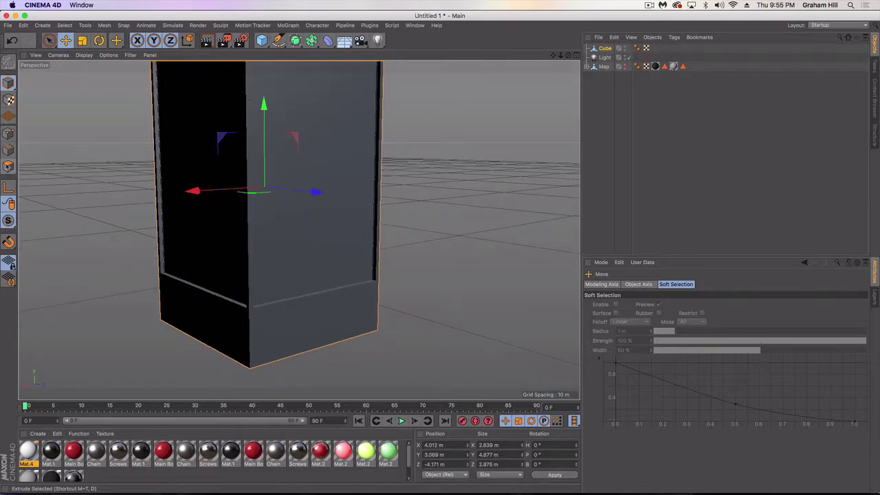
click(9, 167)
scroll(356, 364, up, 3)
mouse_move(295, 312)
alt+mouse_down()
mouse_move(249, 311)
mouse_move(289, 318)
alt+mouse_up()
scroll(301, 319, up, 3)
click(310, 321)
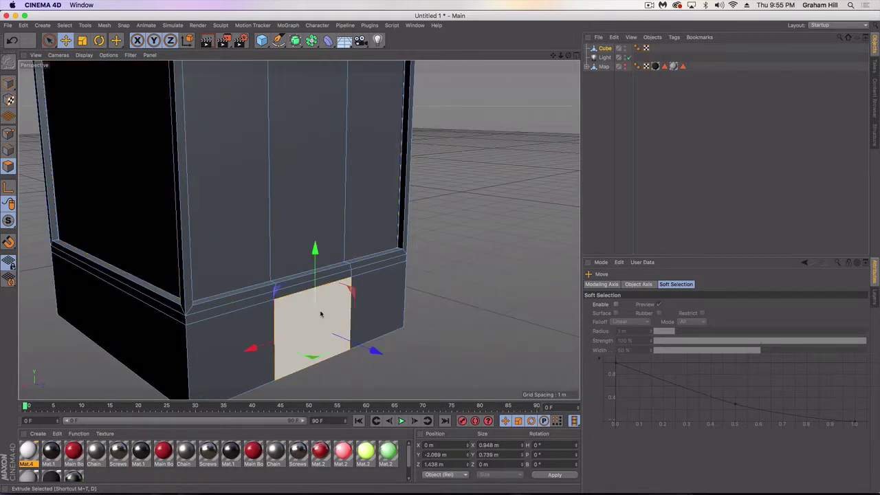
right_click(321, 314)
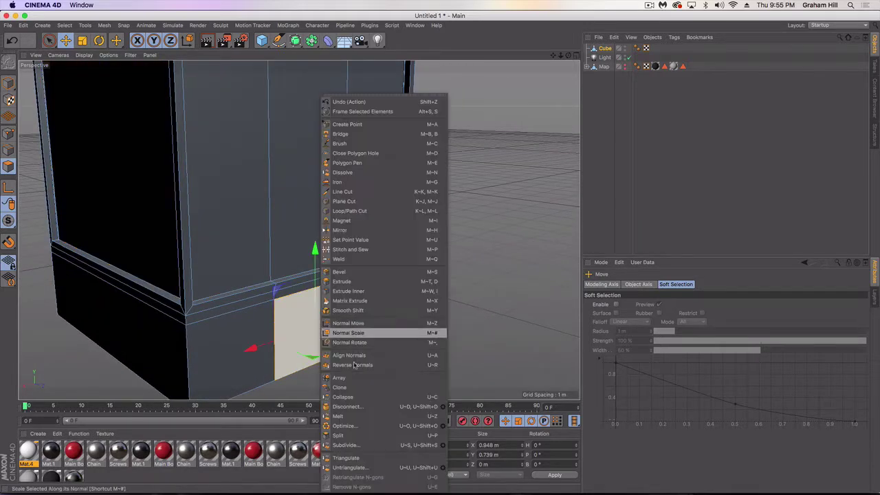
click(350, 291)
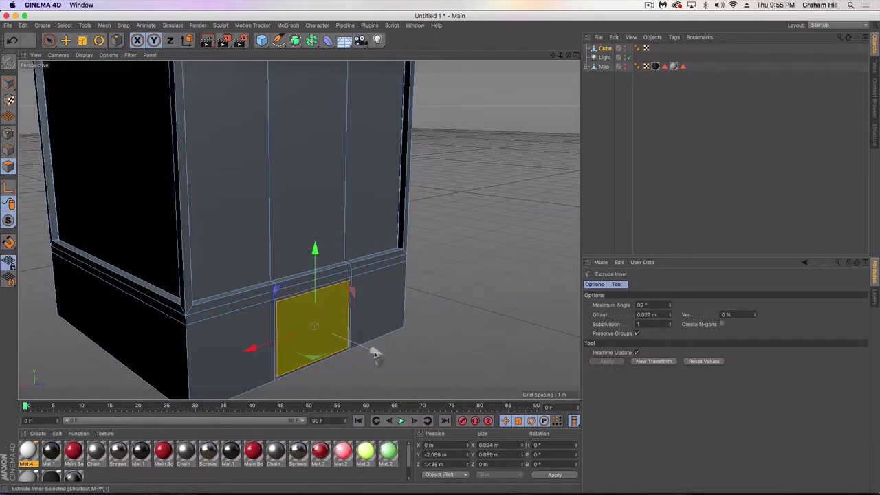
key(e)
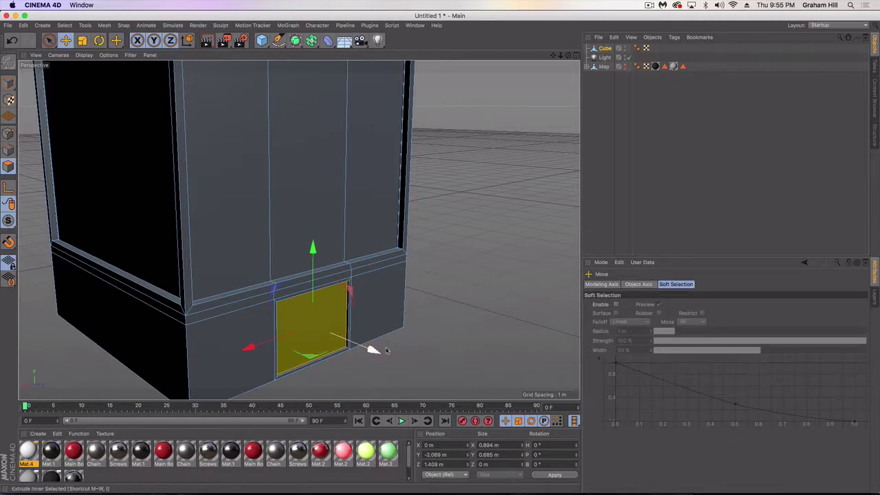
click(426, 335)
Select the two narrow faces directly above the doorway and extrude them outward to Z 1.693 m as a canopy
alt+drag(349, 334, 296, 292)
click(277, 275)
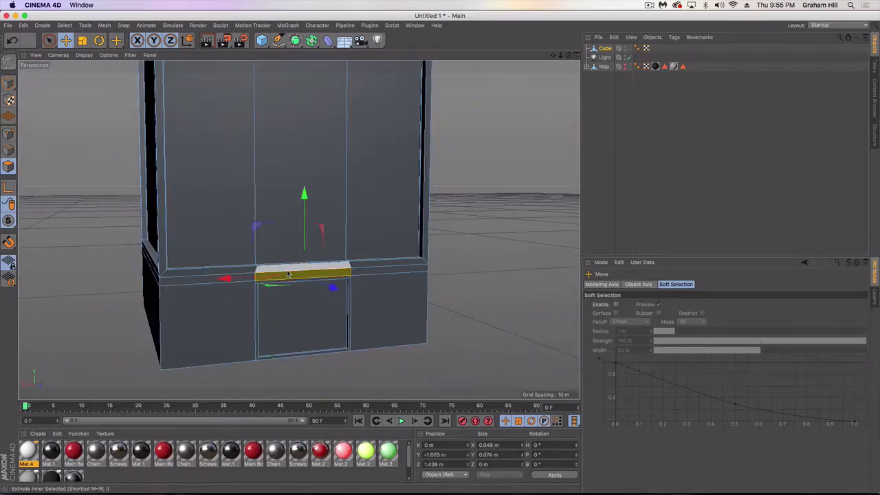
scroll(273, 295, up, 4)
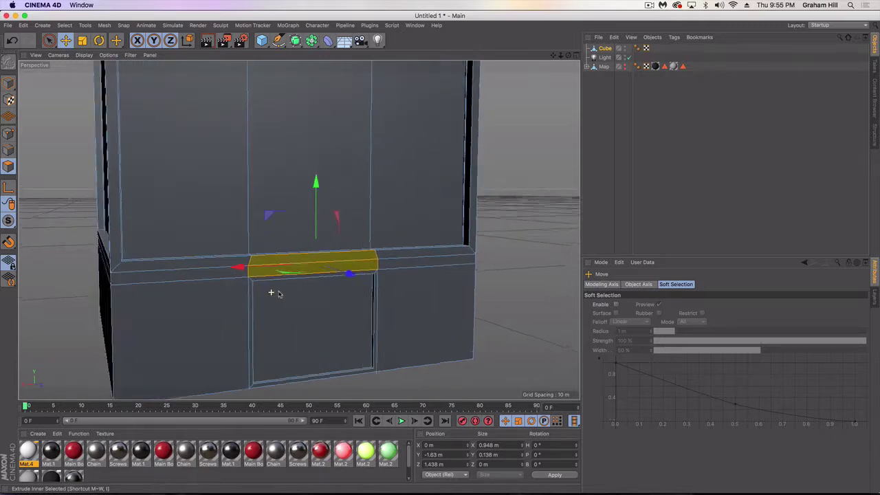
alt+drag(272, 293, 291, 294)
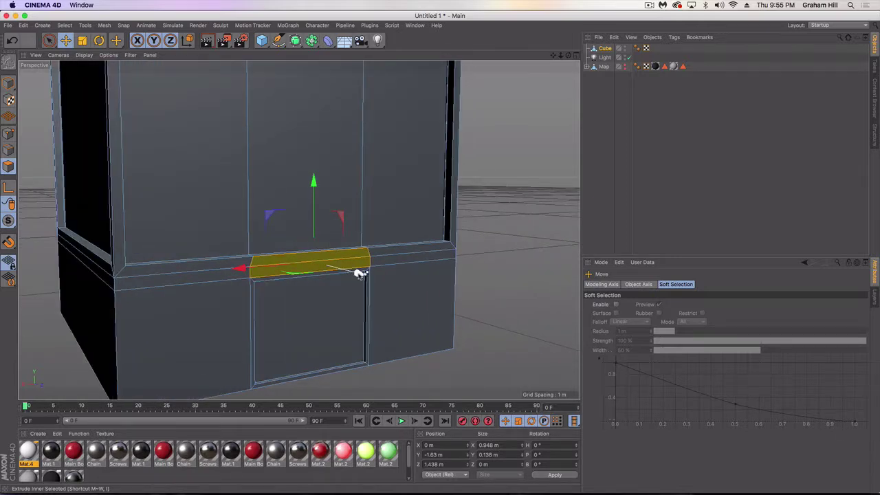
drag(364, 275, 386, 291)
key(super+z)
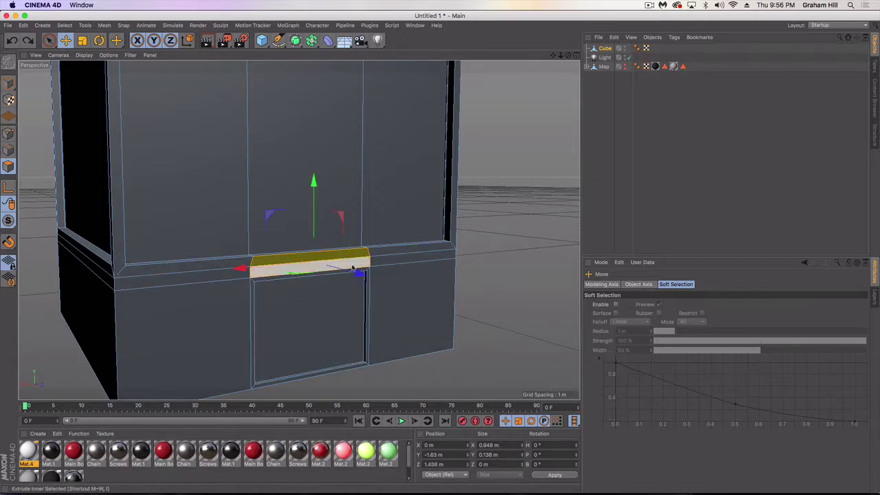
drag(355, 268, 363, 292)
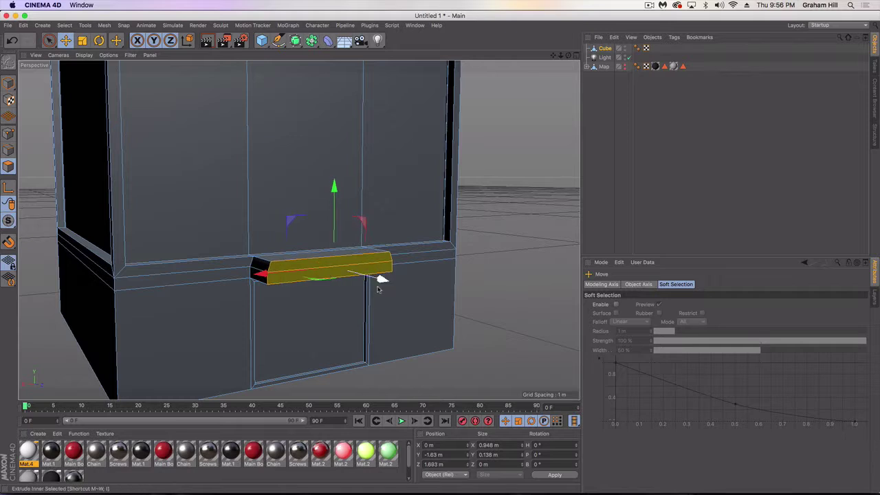
Move the canopy's two upper front corner points back about 0.075 m to slope its top
click(9, 134)
click(271, 264)
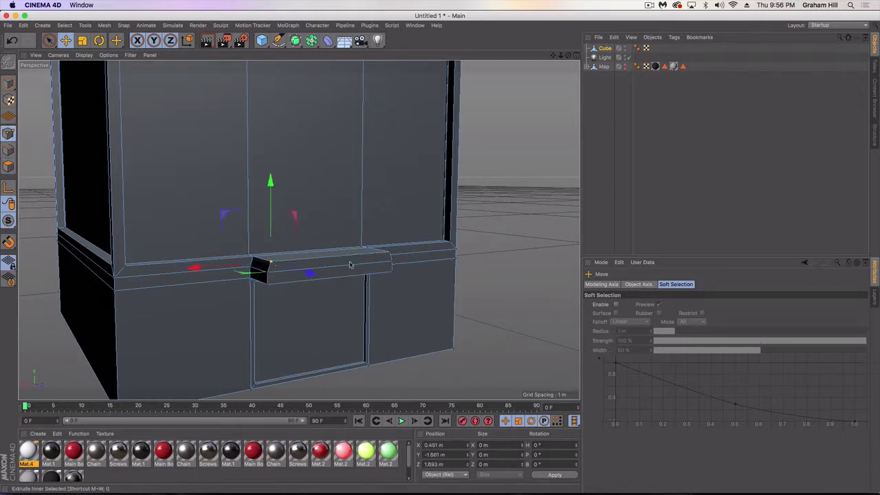
shift+click(389, 255)
drag(380, 267, 376, 265)
click(516, 298)
mouse_move(396, 302)
alt+mouse_down()
mouse_move(257, 287)
mouse_move(396, 290)
alt+mouse_up()
scroll(394, 289, up, 3)
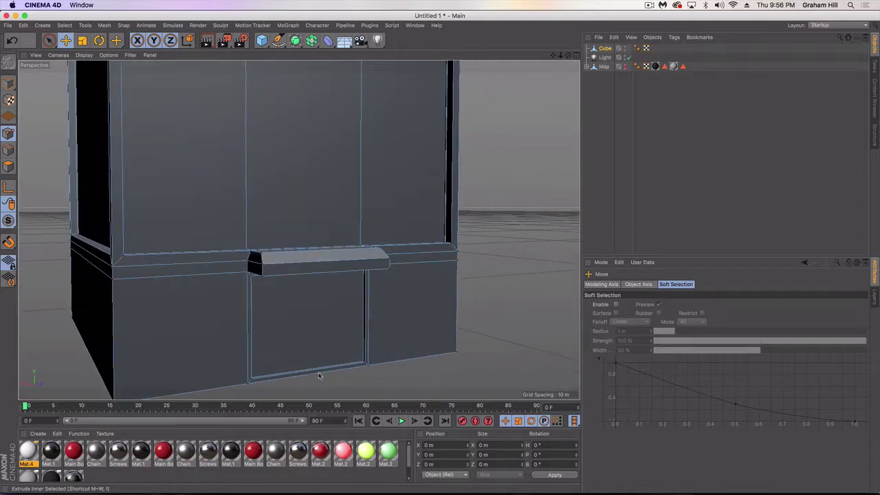
Extrude the thin face below the doorway outward to Z 1.654 m to form a doorstep
click(8, 167)
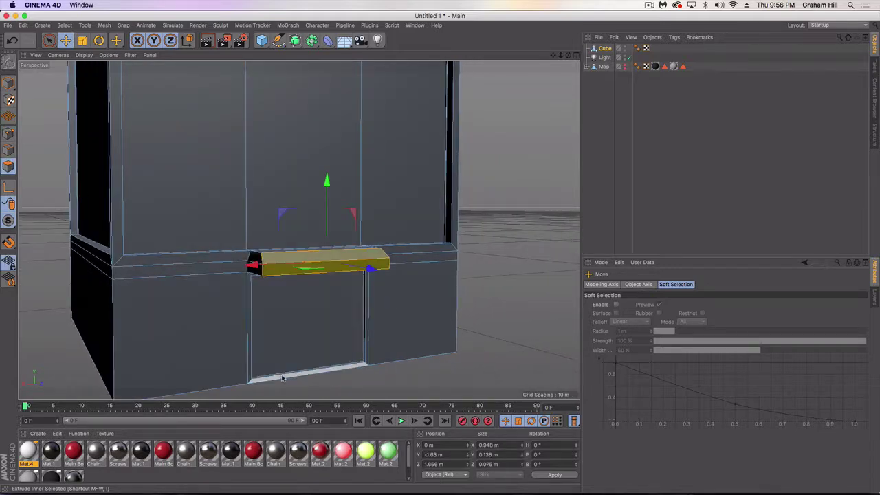
click(287, 374)
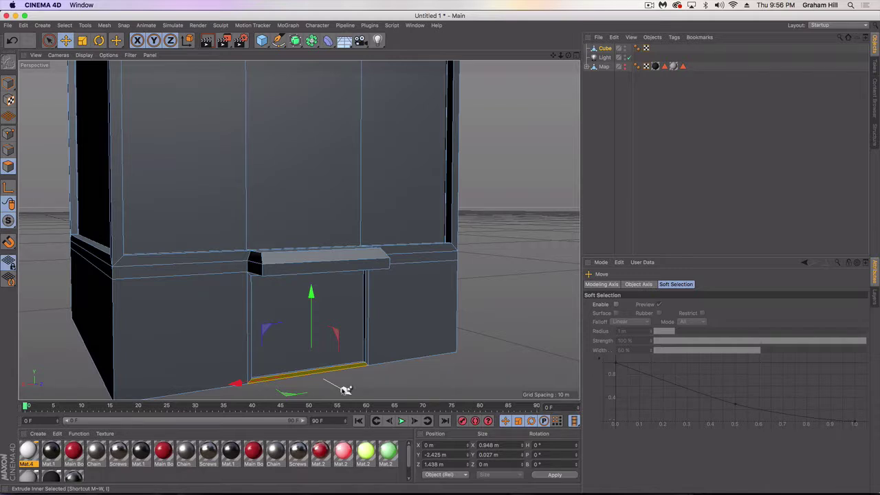
drag(346, 389, 408, 325)
scroll(328, 371, up, 3)
alt+middle_drag(329, 371, 328, 349)
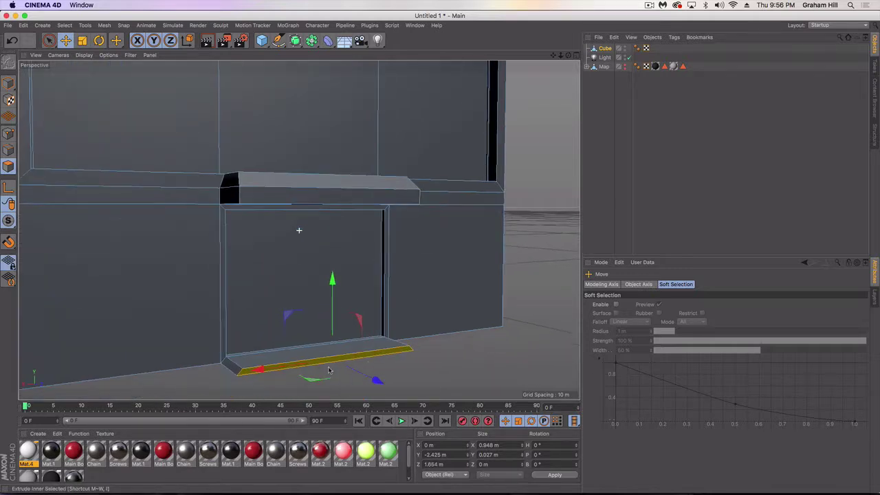
alt+drag(328, 370, 353, 371)
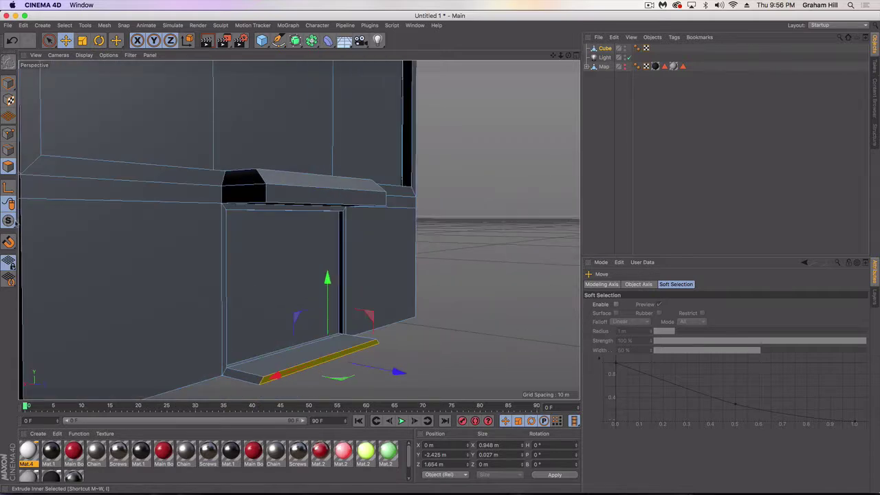
Move the doorstep's two upper front corner points slightly back toward the building to slope its front edge
click(9, 134)
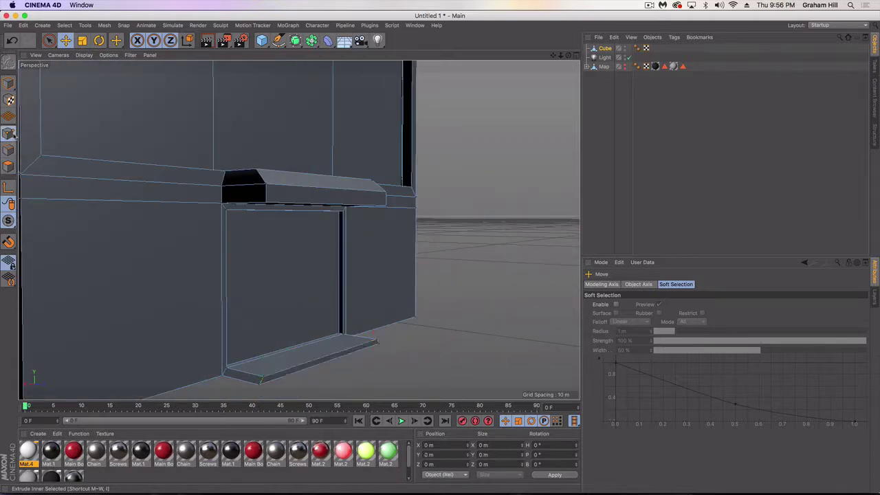
click(261, 377)
shift+click(375, 342)
drag(399, 374, 383, 372)
click(454, 346)
alt+drag(328, 344, 279, 317)
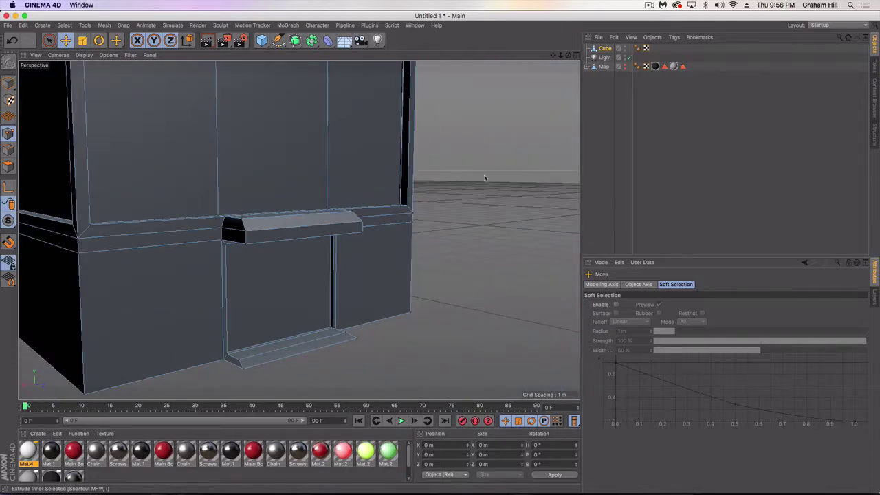
In the front view, add two symmetrical vertical loop cuts close to the doorway's centre at a 47.295% offset
click(577, 56)
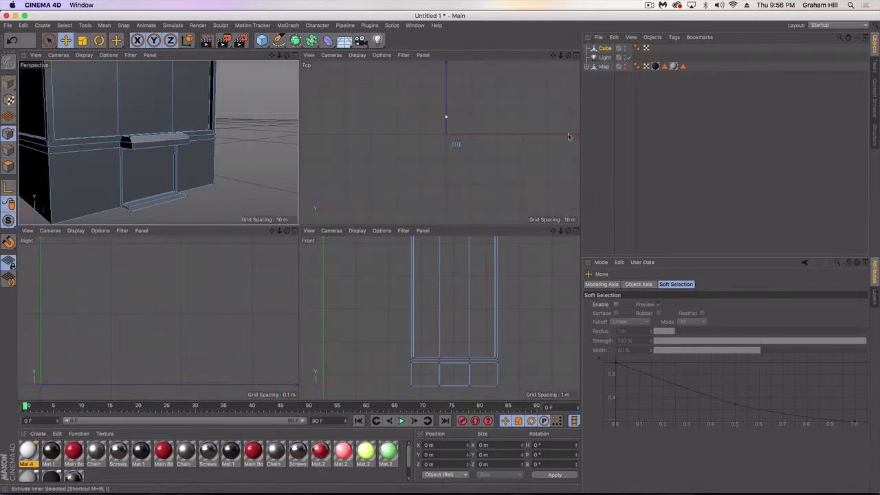
click(576, 231)
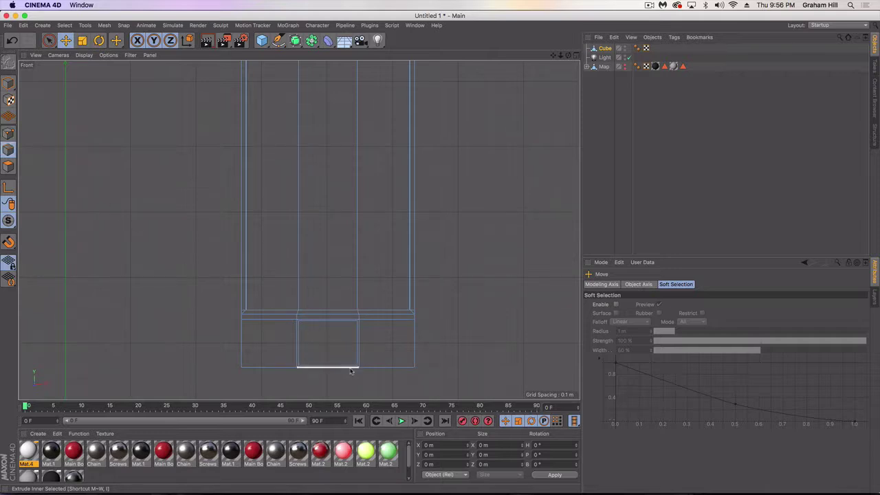
key(k)
key(l)
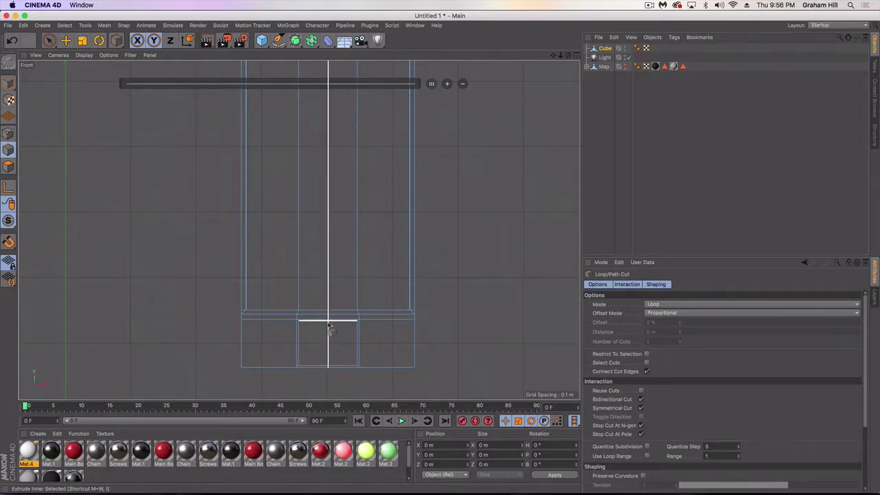
click(329, 325)
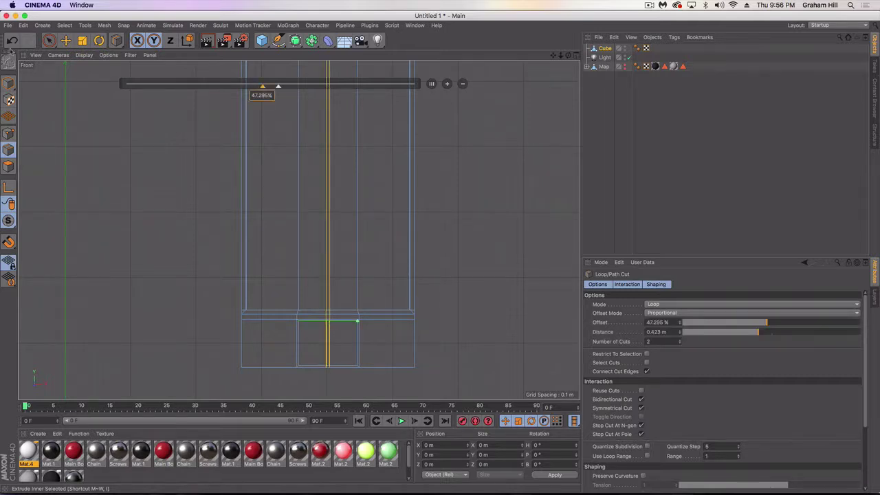
click(65, 41)
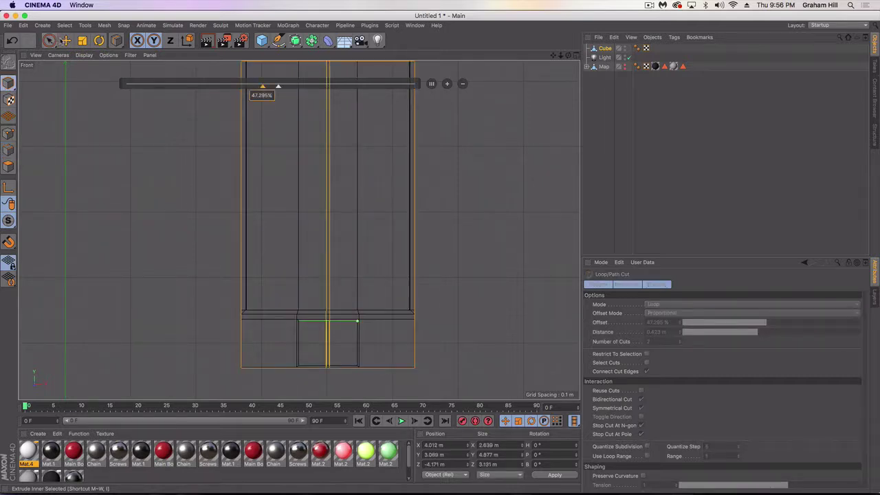
click(573, 55)
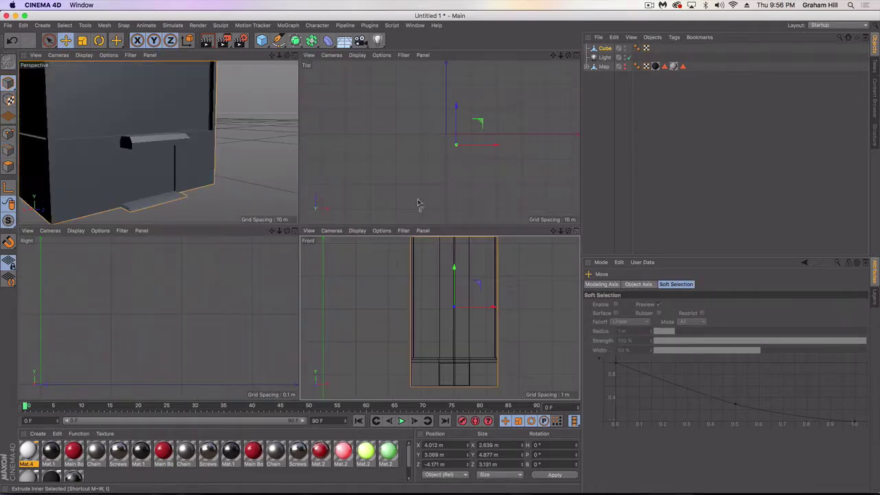
Push the narrow vertical face at the doorway's centre back into the building to separate two door panels
click(295, 55)
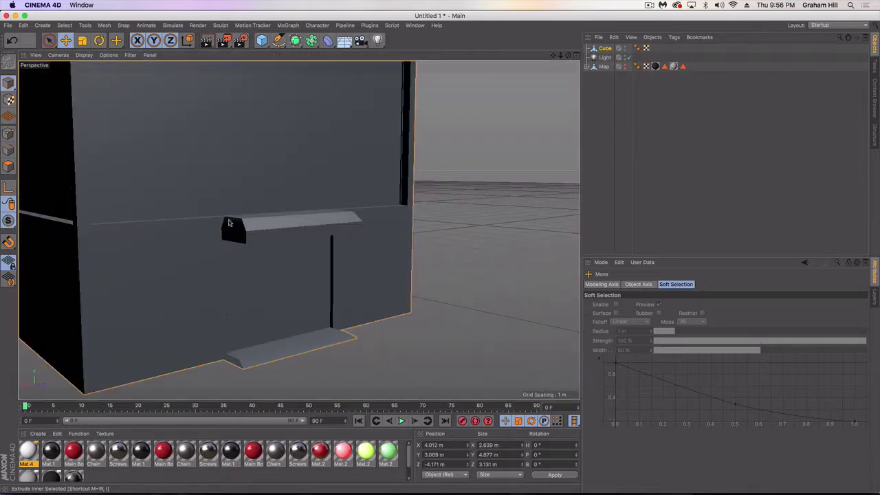
click(12, 167)
click(281, 273)
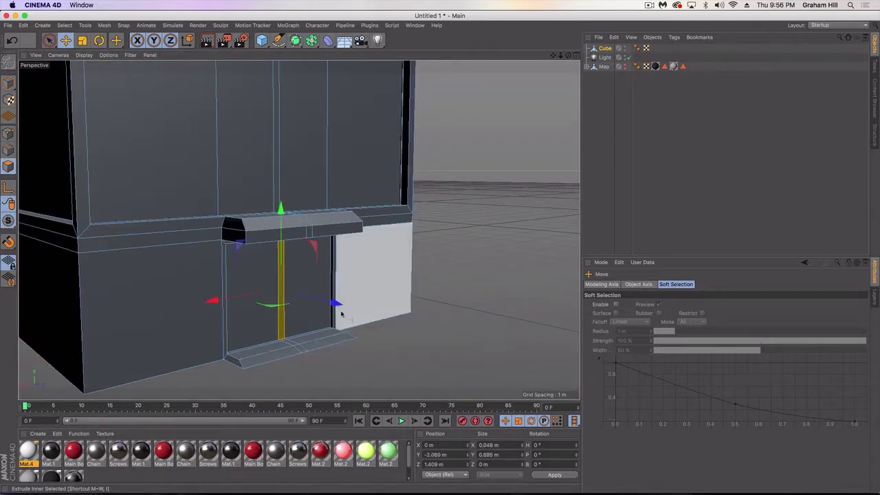
drag(336, 302, 268, 296)
click(436, 354)
Add a new cube and place it in front of the building's front wall, above the canopy
alt+middle_drag(269, 295, 280, 320)
scroll(282, 335, down, 3)
alt+drag(279, 319, 238, 198)
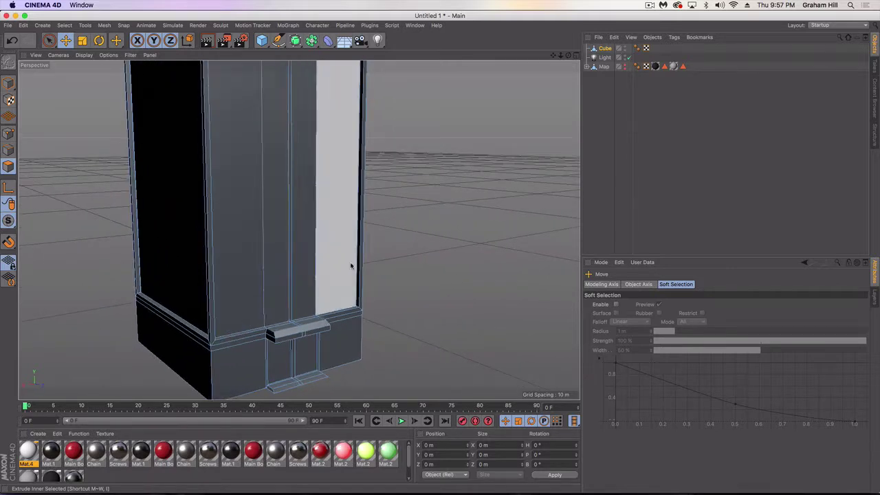
scroll(330, 234, down, 1)
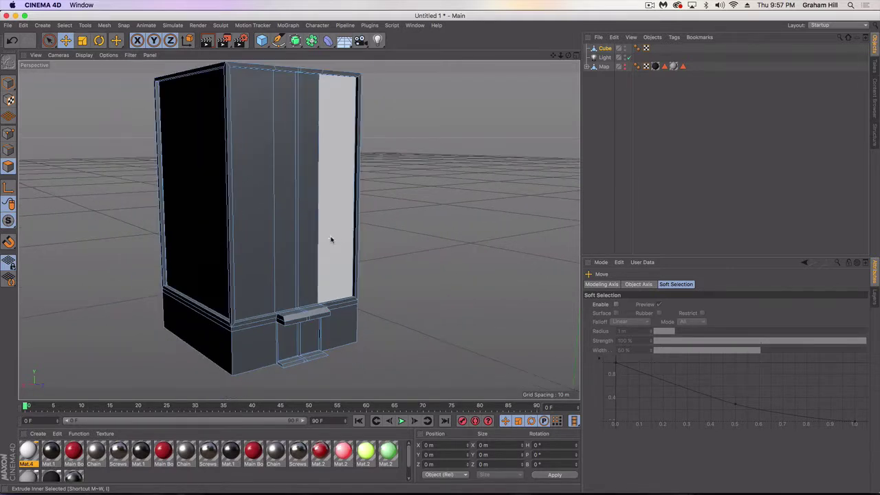
alt+middle_drag(321, 208, 319, 224)
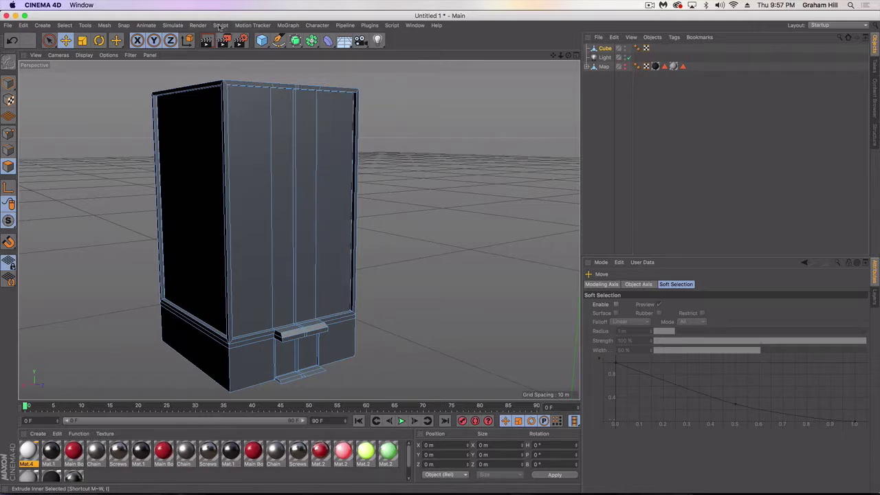
click(262, 41)
alt+right_drag(498, 295, 502, 311)
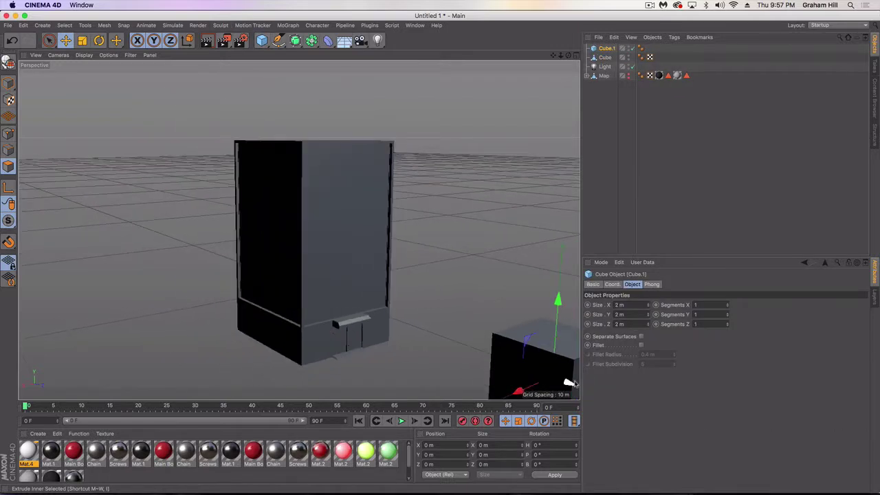
drag(570, 383, 409, 347)
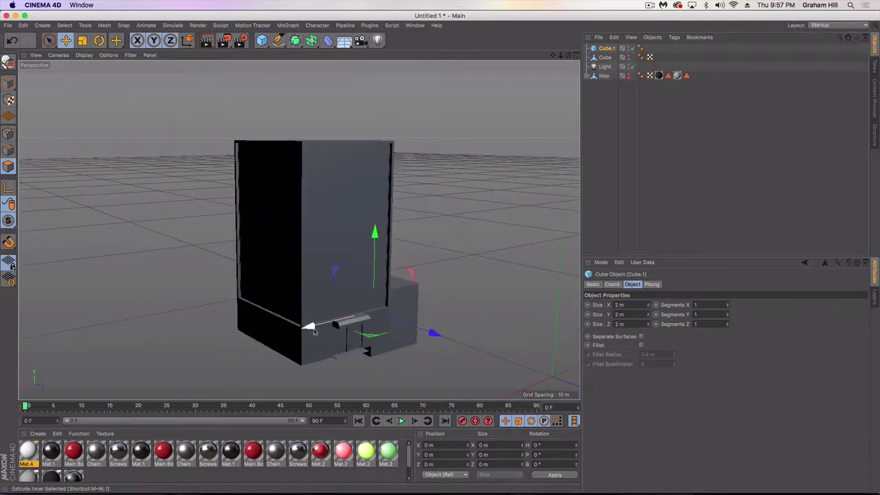
drag(308, 328, 263, 348)
drag(331, 240, 311, 160)
drag(385, 266, 420, 274)
Adjust the new cube's position in front of the wall to about X 4.022 m, Y 3.363 m, Z -2.022 m
alt+right_drag(363, 272, 388, 273)
alt+drag(375, 275, 246, 261)
drag(344, 288, 371, 312)
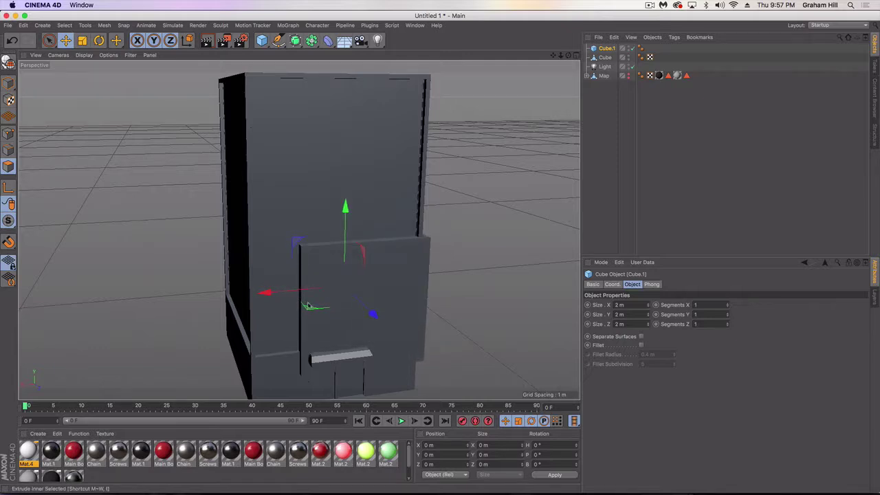
drag(287, 290, 261, 282)
drag(310, 216, 339, 182)
drag(346, 231, 394, 255)
Make the new cube editable and scale it into a thin panel about 0.6 by 0.6 by 0.122 m
key(t)
drag(491, 246, 241, 204)
click(8, 62)
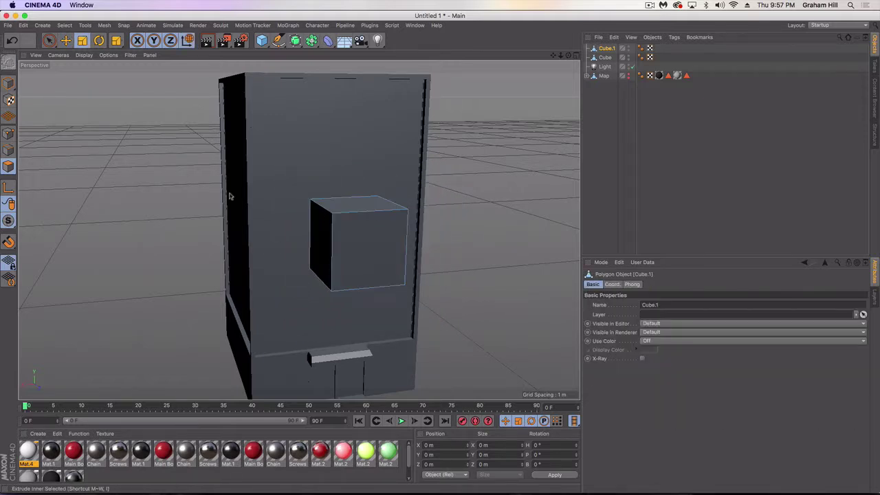
click(8, 83)
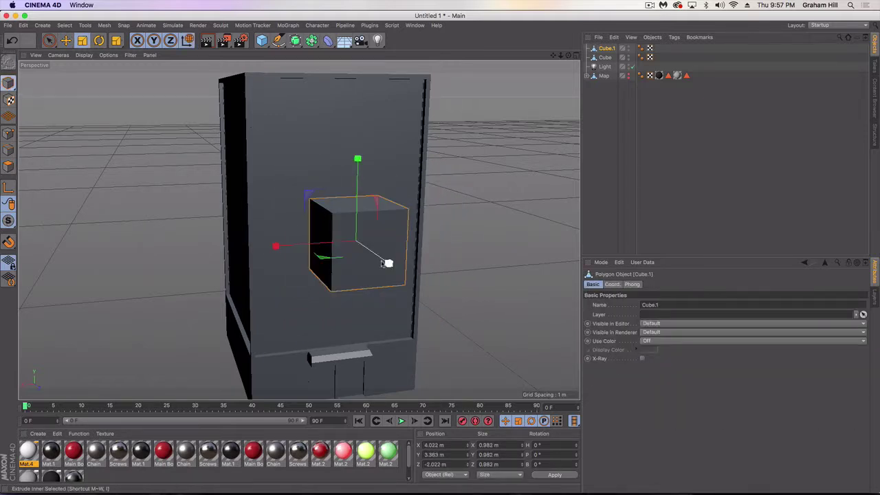
drag(387, 264, 357, 254)
drag(460, 196, 337, 235)
Move the panel to X 4.746 m and set it against the wall at Z -2.79 m, leaving a duplicate in front
key(e)
drag(281, 248, 227, 251)
alt+drag(294, 264, 447, 341)
click(299, 227)
scroll(300, 227, up, 5)
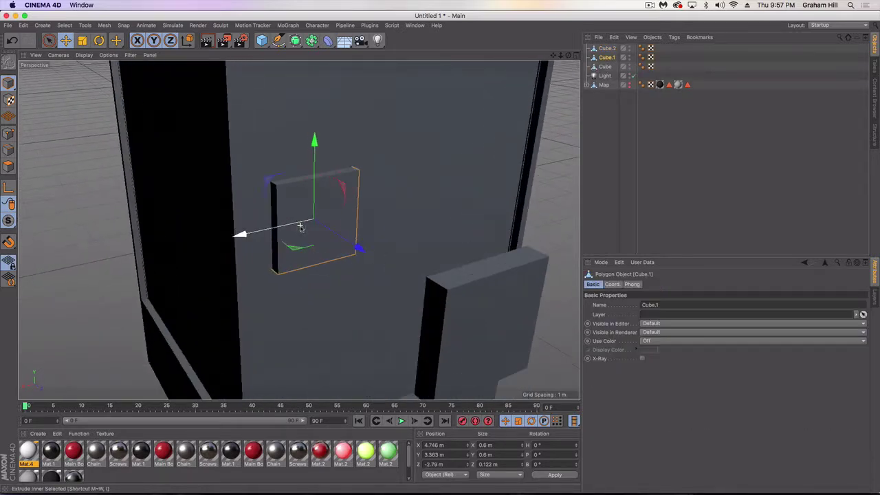
Inset the wall panel's front face to about 0.527 m square and push it back to Z 0.016 m, forming a window frame
click(9, 166)
right_click(316, 214)
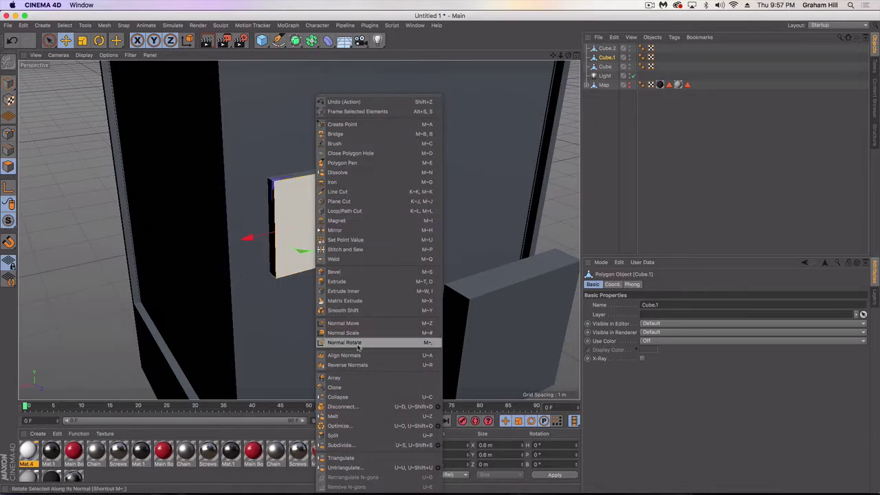
click(351, 291)
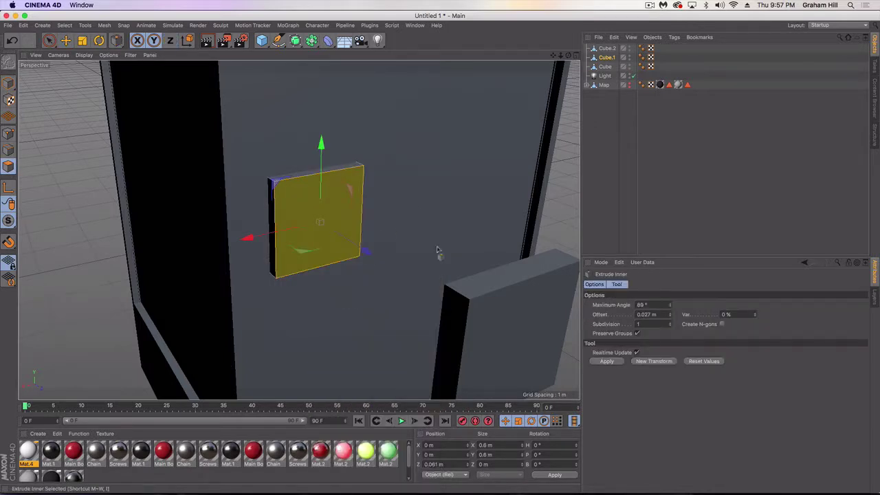
drag(350, 292, 333, 291)
key(e)
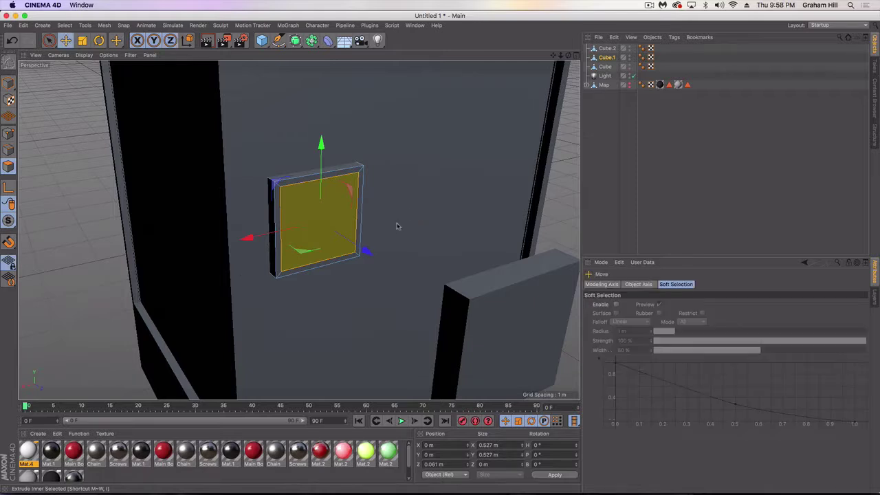
drag(364, 250, 365, 250)
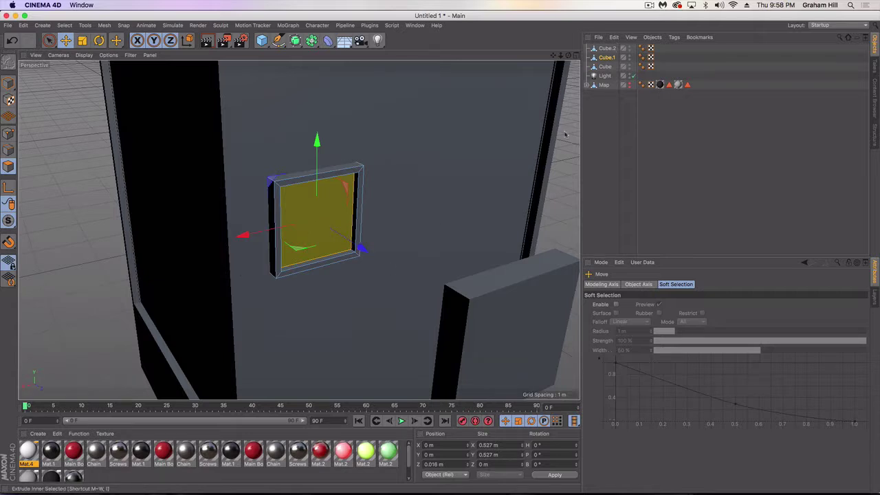
Scale the duplicate panel in front of the wall into a horizontal bar about 0.554 by 0.027 by 0.099 m
click(602, 49)
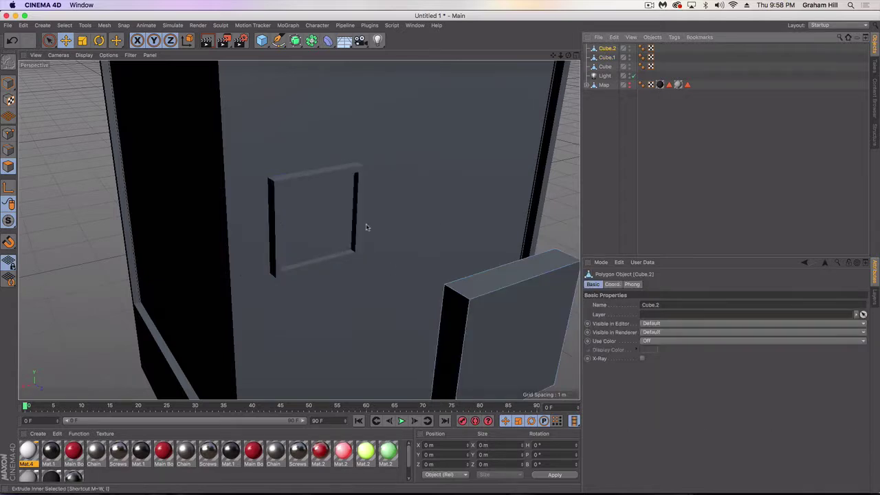
click(9, 82)
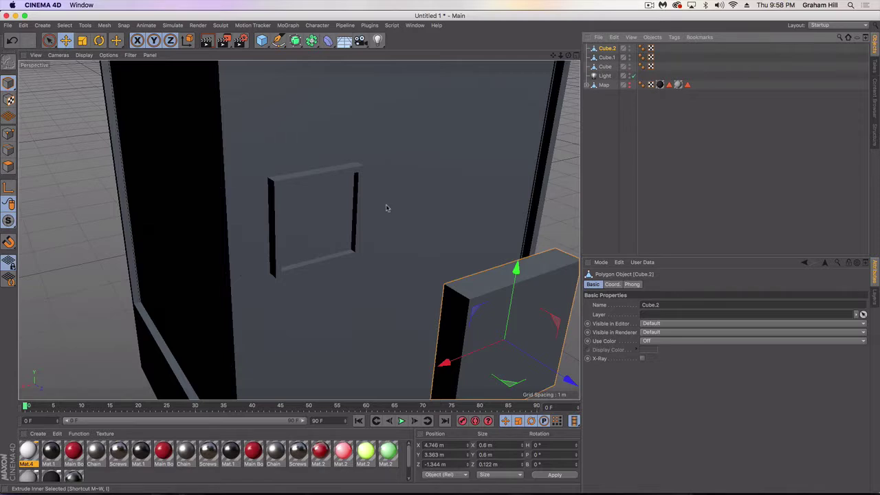
key(t)
drag(514, 267, 510, 339)
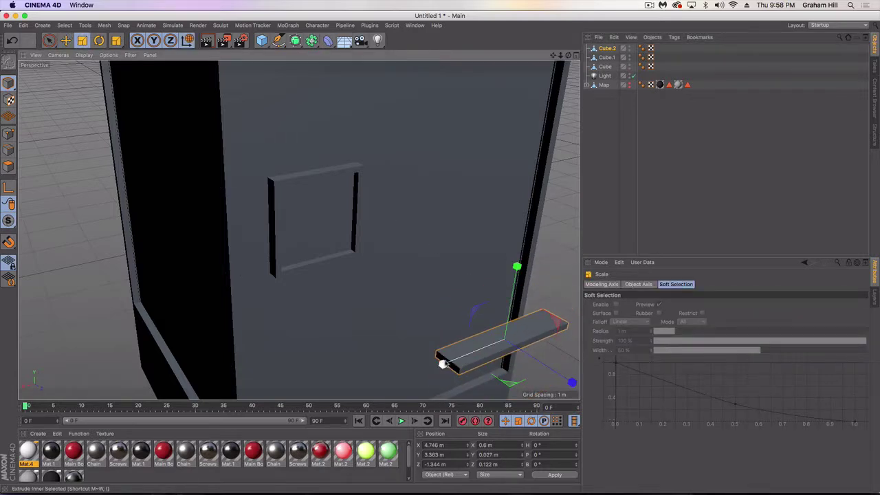
drag(442, 363, 443, 361)
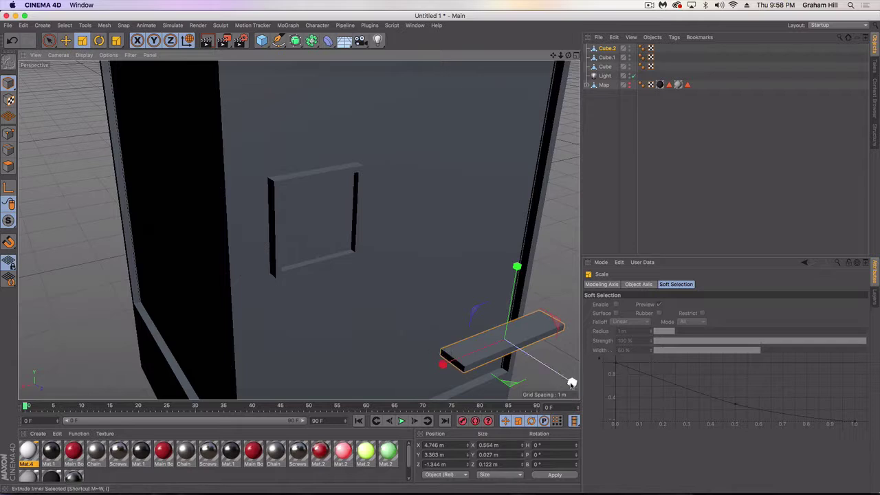
drag(573, 383, 329, 291)
Seat the bar across the middle of the window frame as a divider at about Z -2.78 m
key(e)
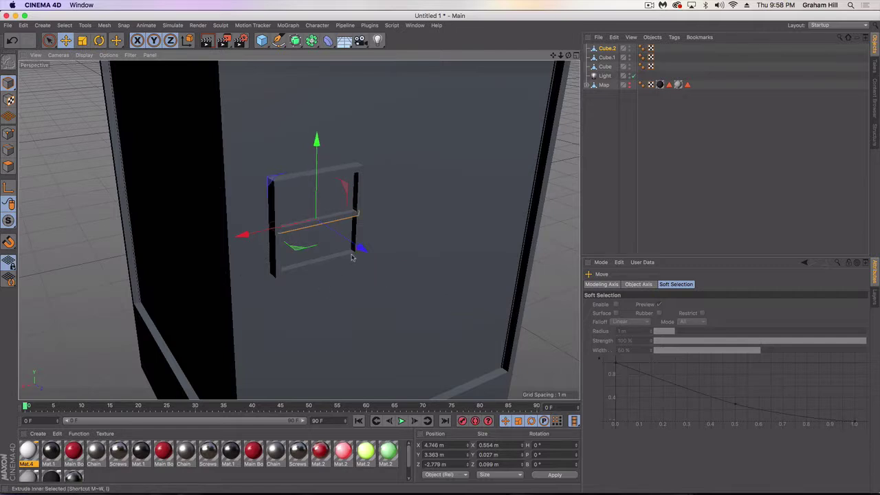
drag(360, 249, 360, 251)
click(556, 214)
mouse_move(353, 186)
alt+mouse_down()
mouse_move(229, 169)
mouse_move(175, 174)
mouse_move(367, 180)
alt+mouse_up()
Pull the window frame's lower front face outward to form a sill
click(606, 57)
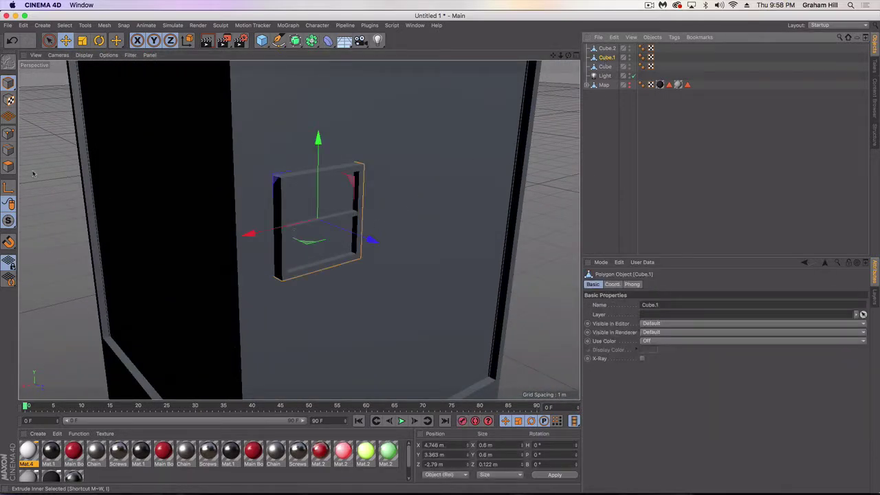
click(7, 168)
click(308, 270)
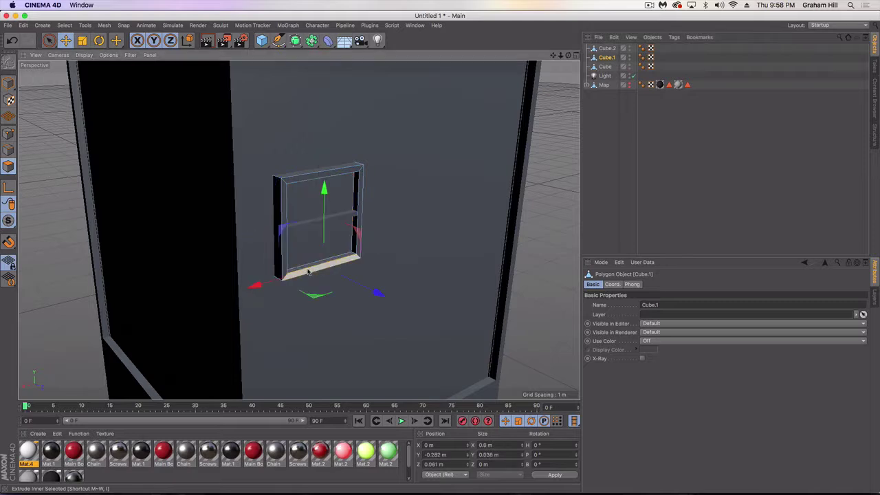
drag(338, 275, 388, 300)
click(453, 271)
Group the window frame and its divider bar under a null named window
alt+drag(453, 270, 280, 249)
click(614, 49)
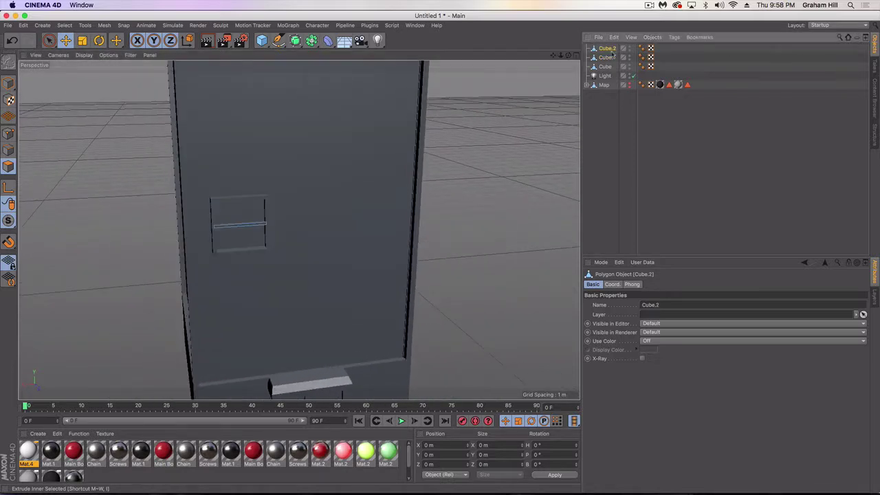
shift+click(607, 58)
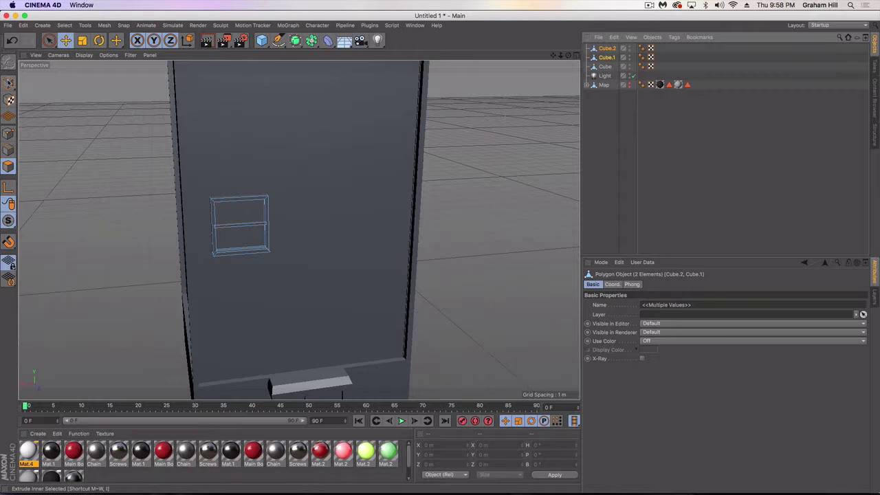
click(9, 83)
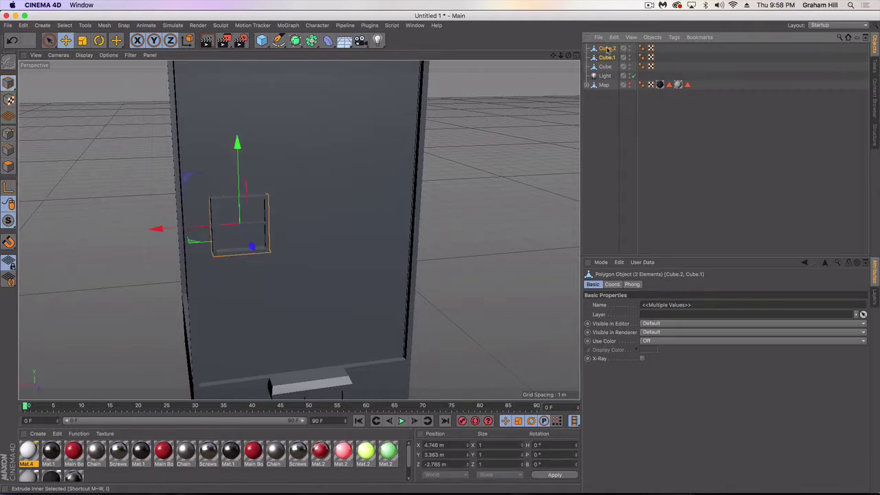
key(alt+g)
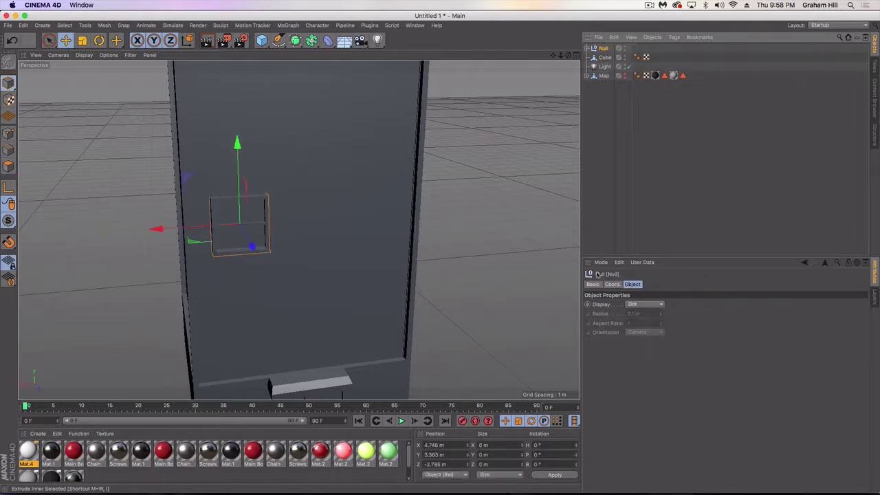
click(592, 284)
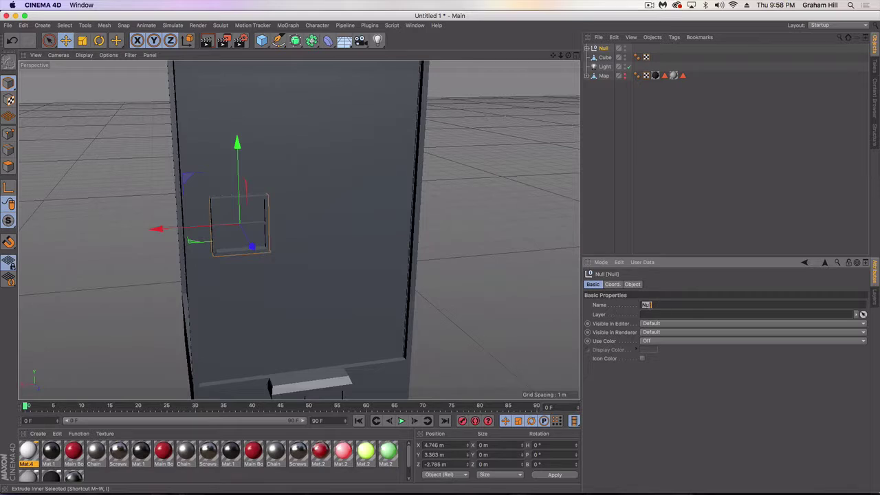
click(650, 304)
text(window)
key(Return)
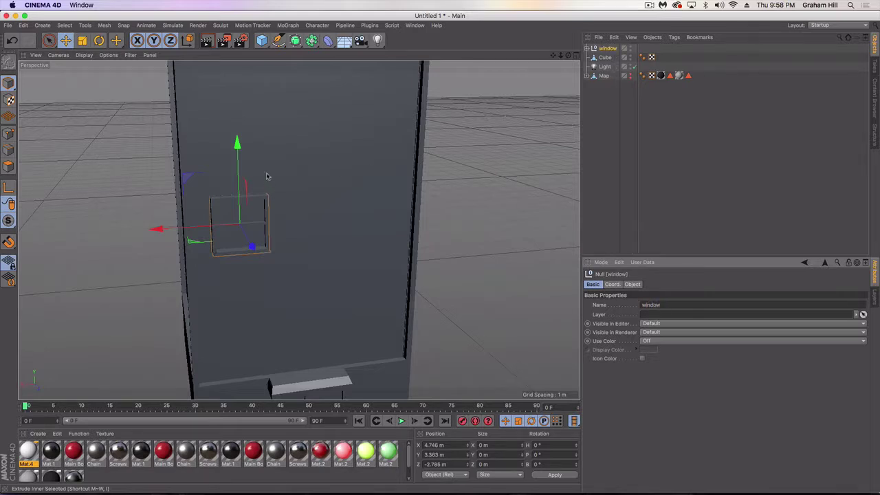
Move the window group down to Y 2.341 m and sideways to X 4.609 m on the front wall
drag(238, 144, 240, 237)
alt+drag(270, 267, 172, 257)
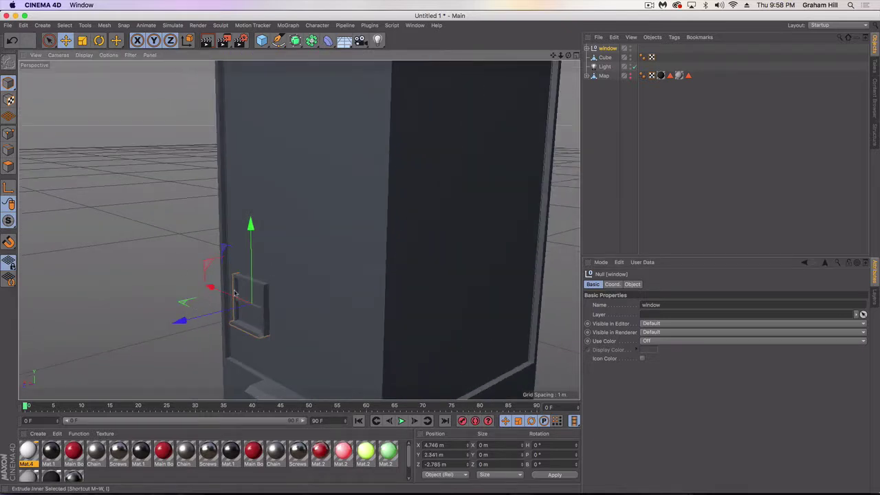
drag(211, 288, 216, 290)
alt+drag(266, 312, 334, 306)
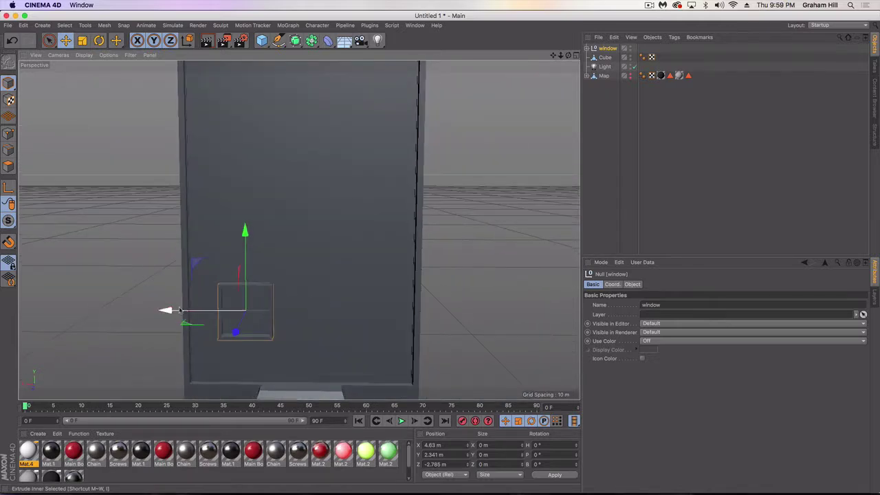
drag(165, 312, 178, 316)
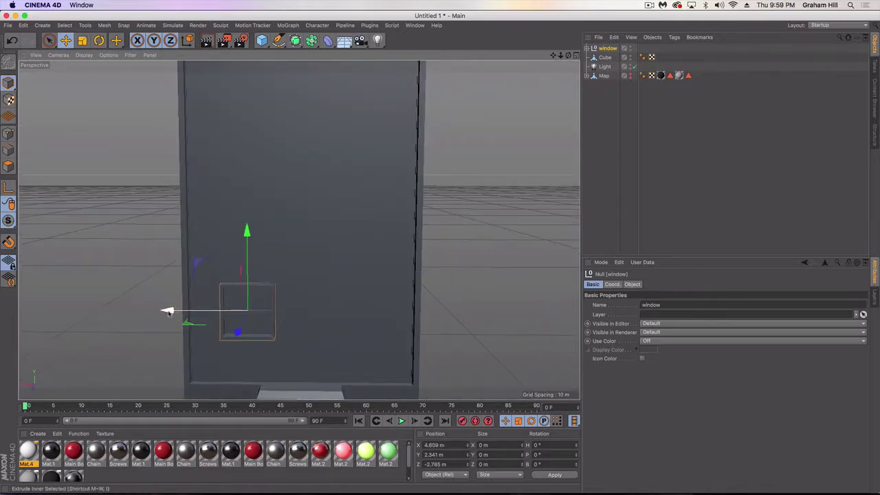
In the front view, duplicate the window group across the facade to X 3.405 m at the same height
click(576, 55)
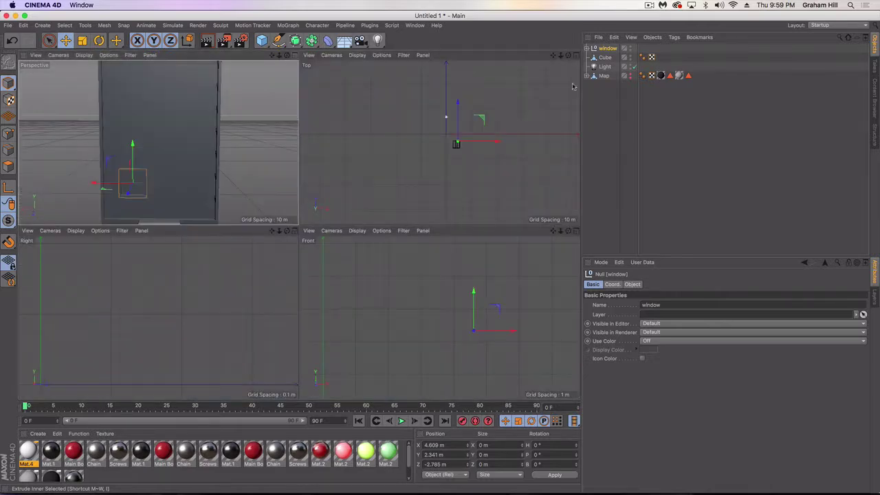
click(574, 233)
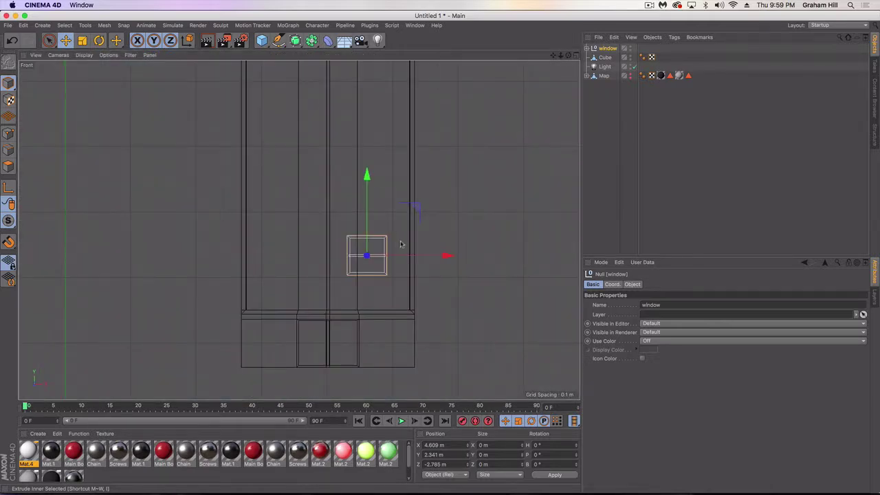
ctrl+drag(448, 255, 369, 255)
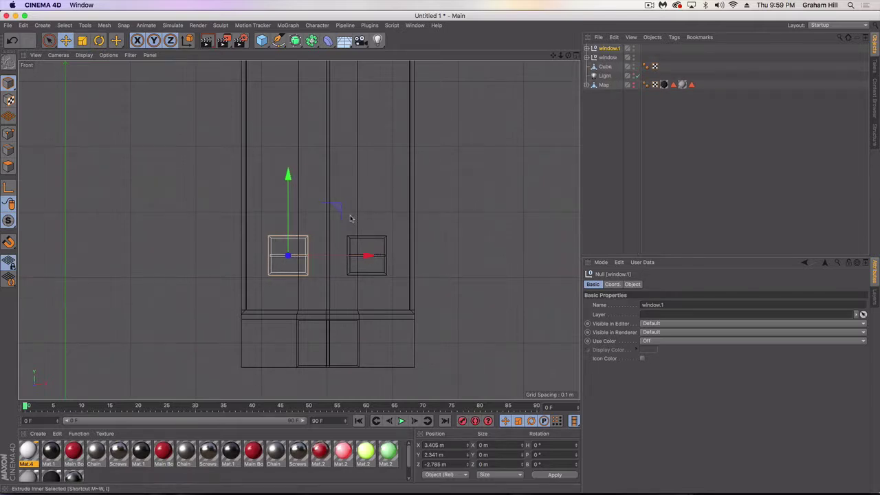
alt+middle_drag(350, 218, 355, 268)
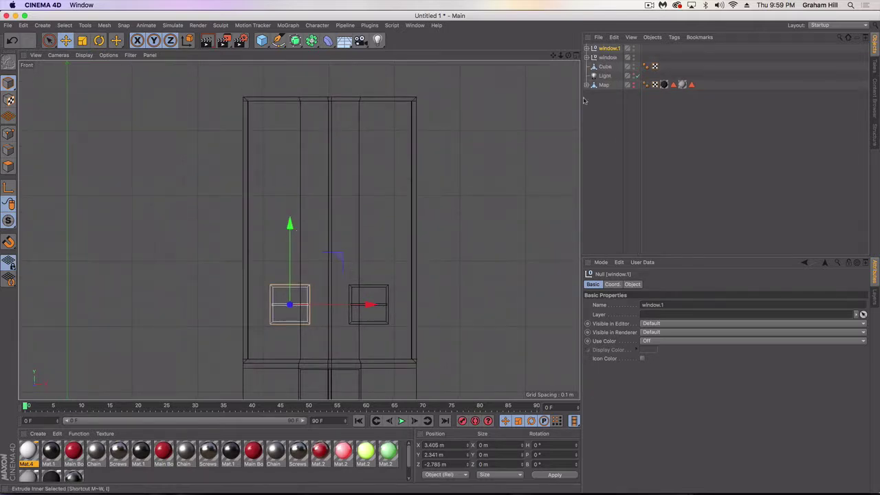
Duplicate the window pair upward three times to form four rows, and lower all eight windows together to Y 3.495 m
shift+click(609, 57)
ctrl+drag(329, 223, 337, 50)
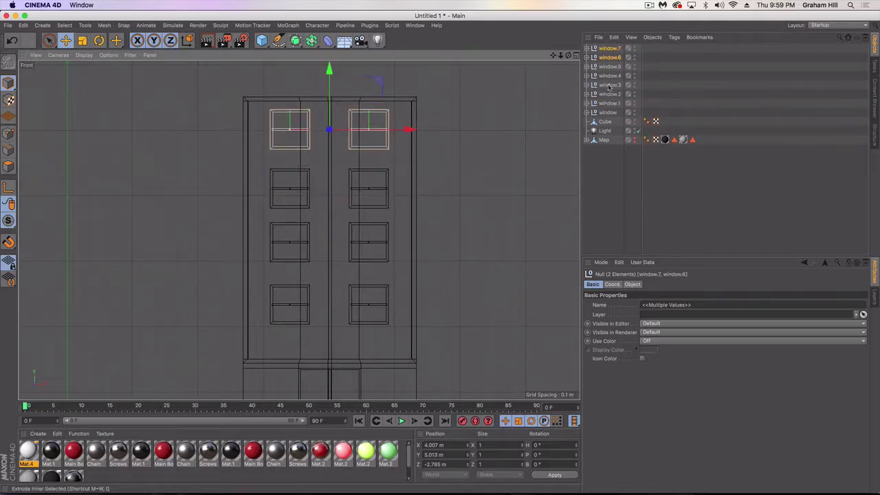
shift+click(608, 112)
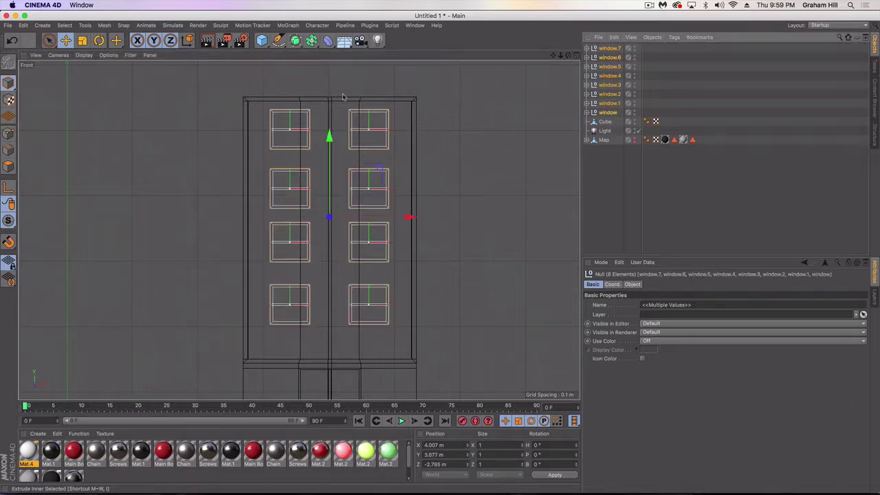
drag(330, 137, 329, 148)
click(481, 190)
click(576, 56)
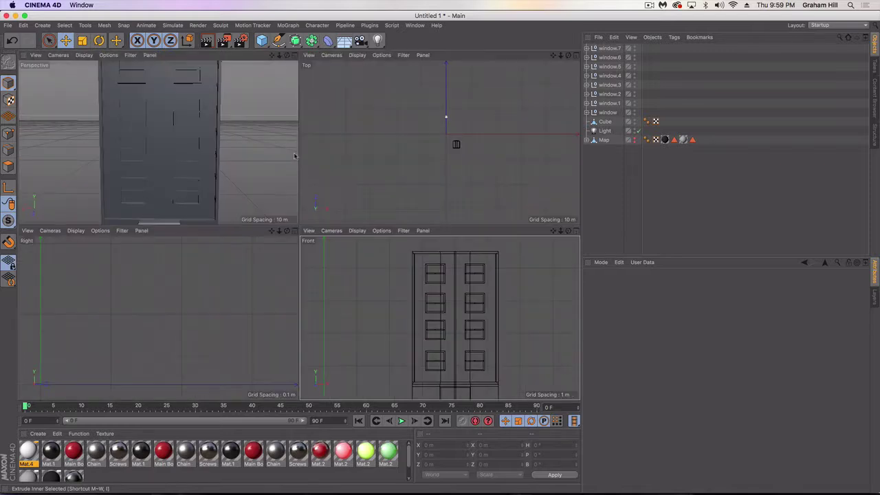
Render the perspective view from an angle to examine the windows on the building's front wall
click(293, 57)
scroll(279, 181, down, 2)
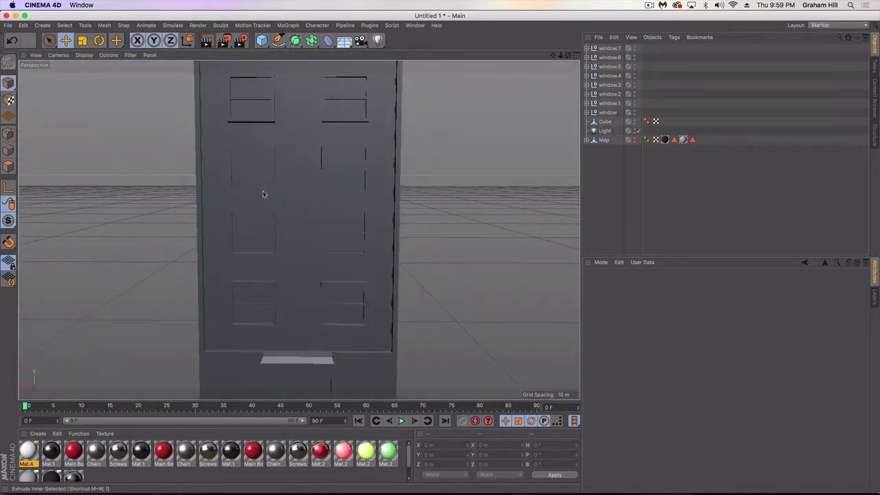
alt+drag(257, 192, 326, 213)
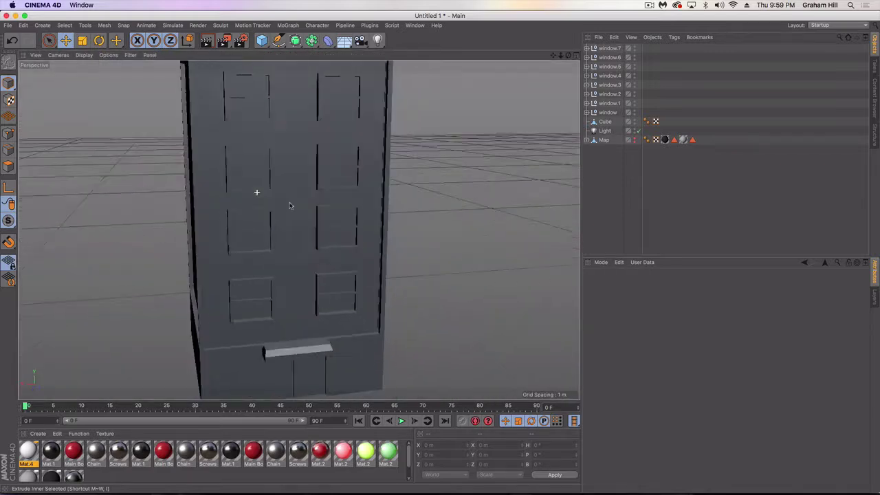
alt+middle_drag(288, 204, 316, 234)
scroll(317, 234, down, 2)
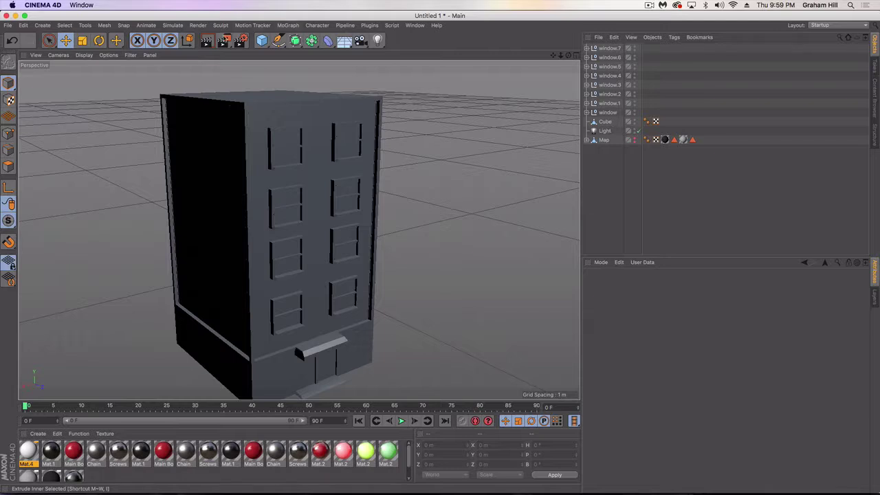
click(210, 41)
key(super+z)
key(super+z)
key(super+z)
key(super+z)
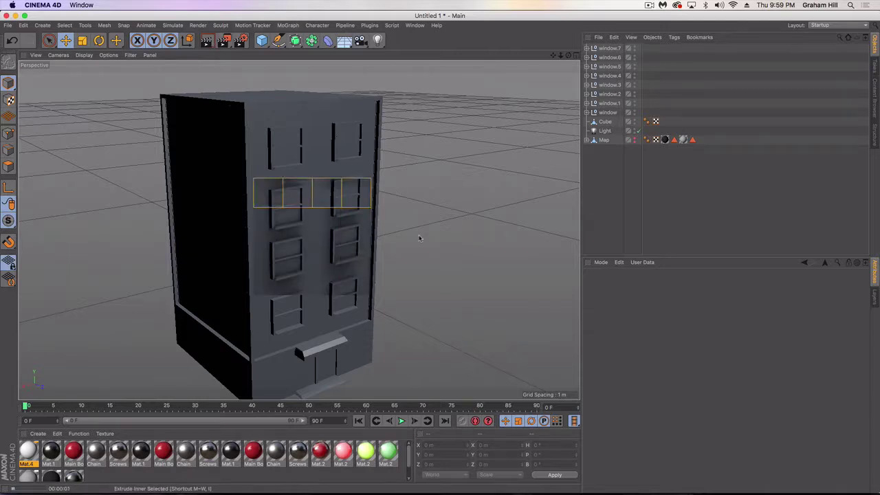
key(super+z)
key(super+z)
key(super+z)
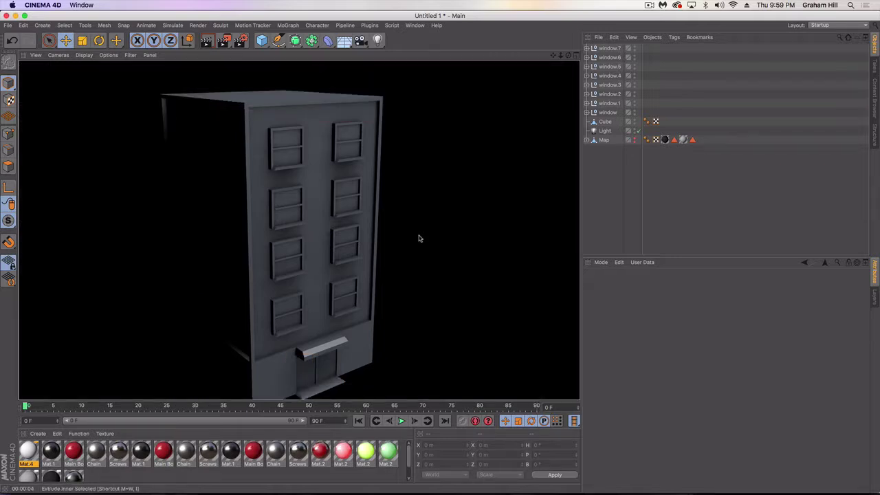
click(420, 238)
Group all eight windows under one null named Front Windows
click(609, 49)
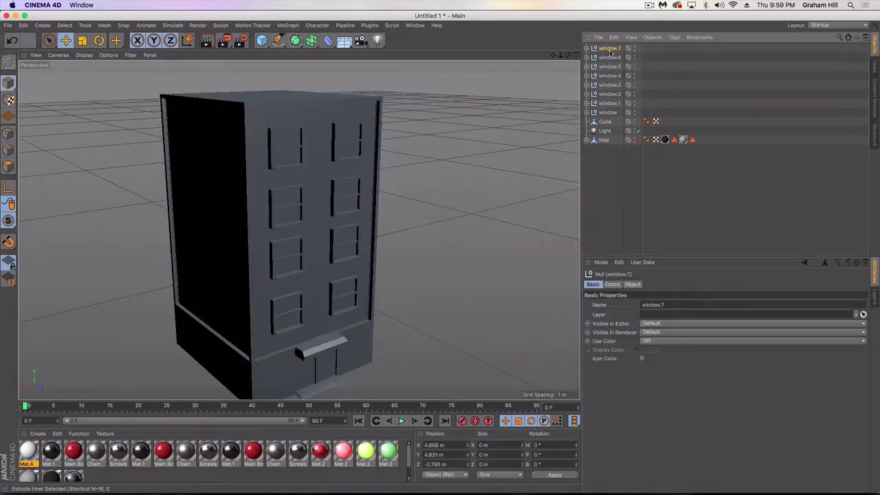
shift+click(606, 112)
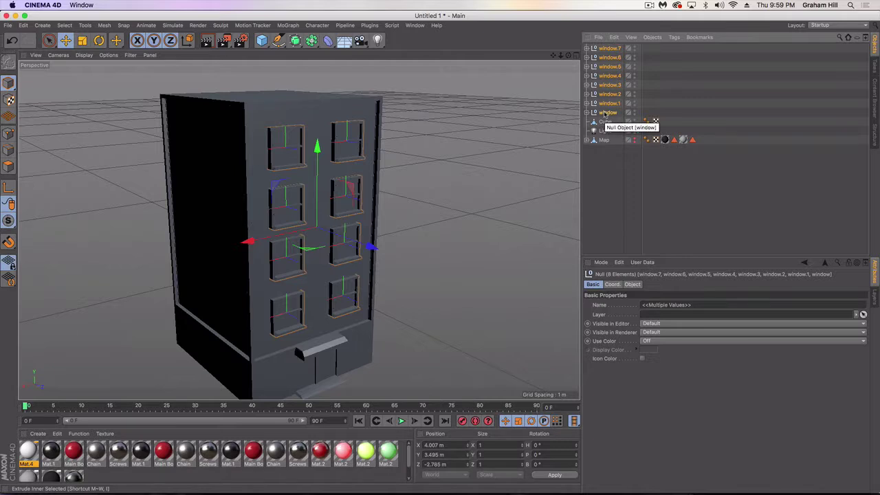
key(alt+g)
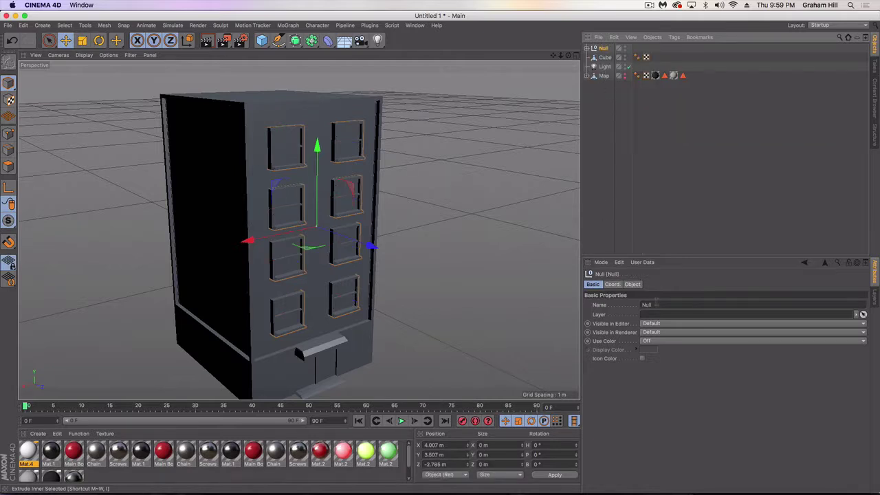
click(656, 303)
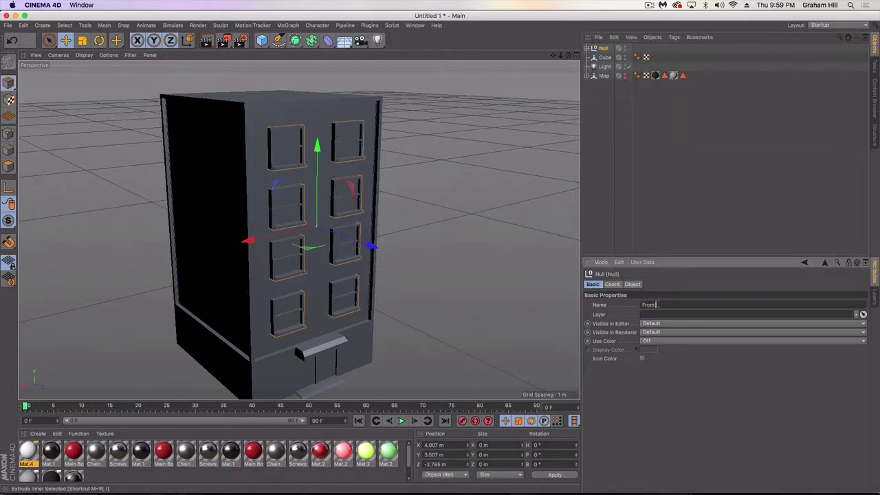
text(Front Windows)
key(Return)
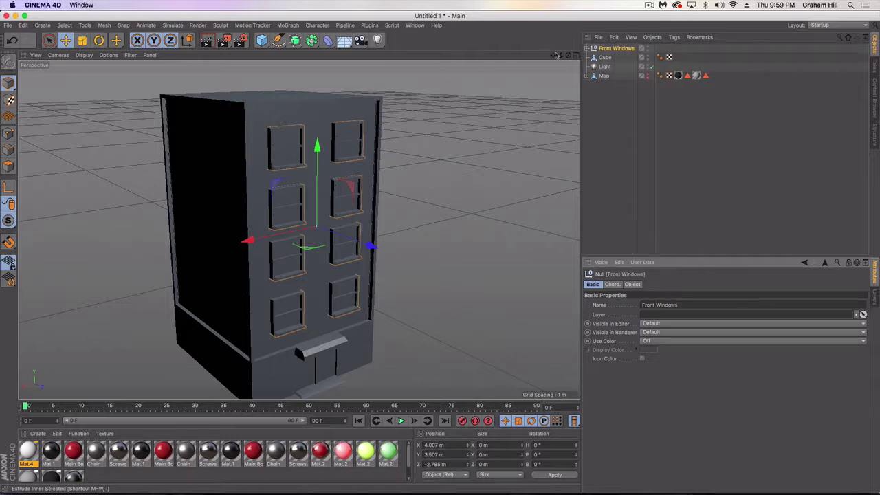
Duplicate the Front Windows group and rotate the copy to a heading of 180°
click(607, 50)
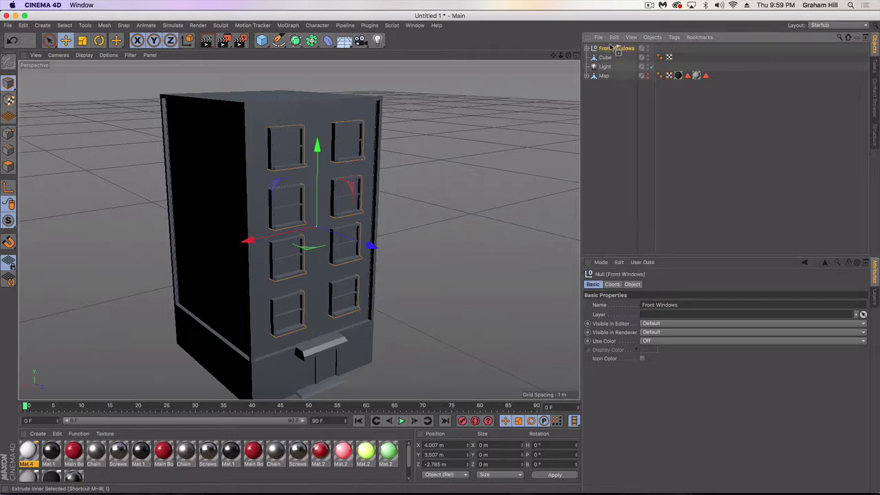
key(super+c)
key(super+v)
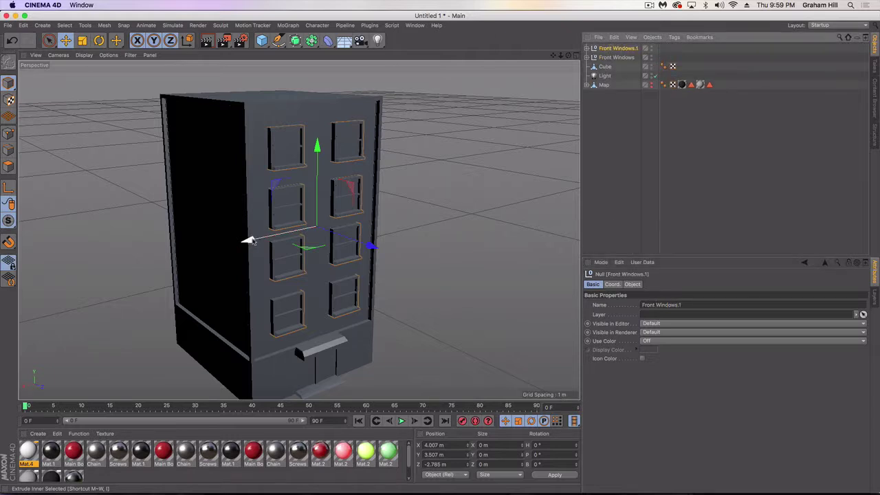
key(r)
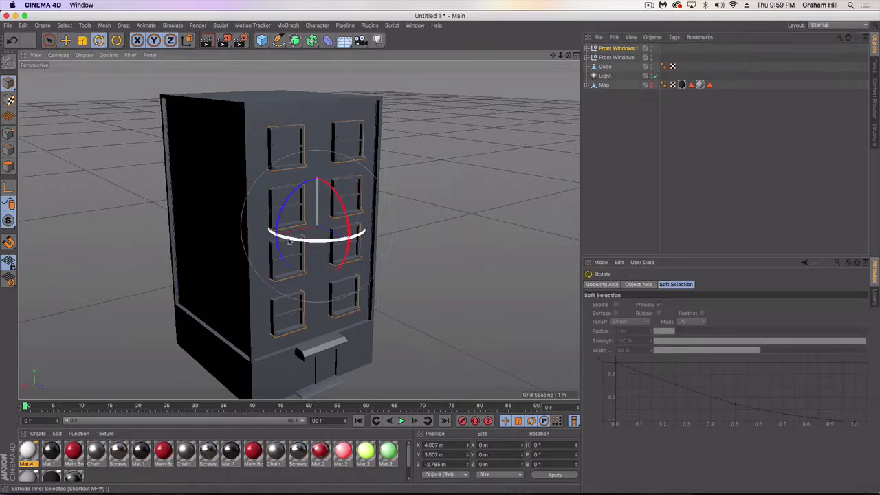
drag(289, 240, 501, 161)
Move the rotated window group through to the back wall at Z -5.529 m, and disable the light
key(e)
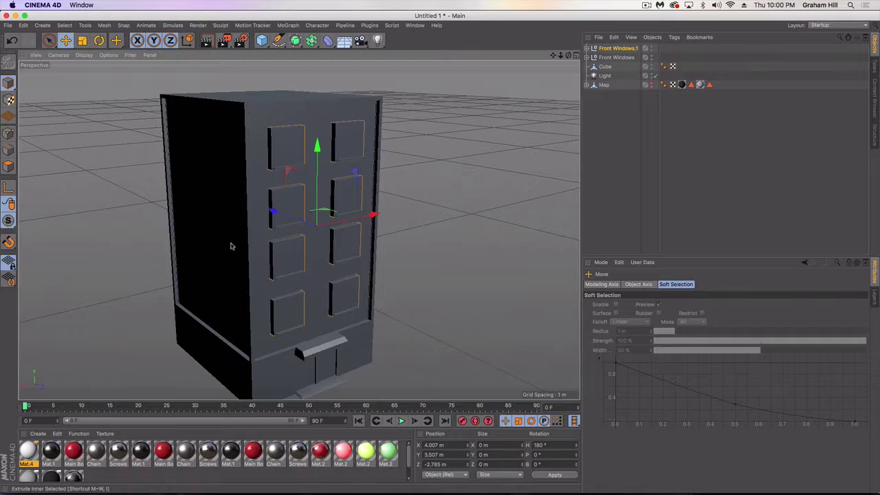
alt+drag(230, 245, 369, 213)
alt+drag(339, 242, 385, 238)
drag(328, 211, 193, 225)
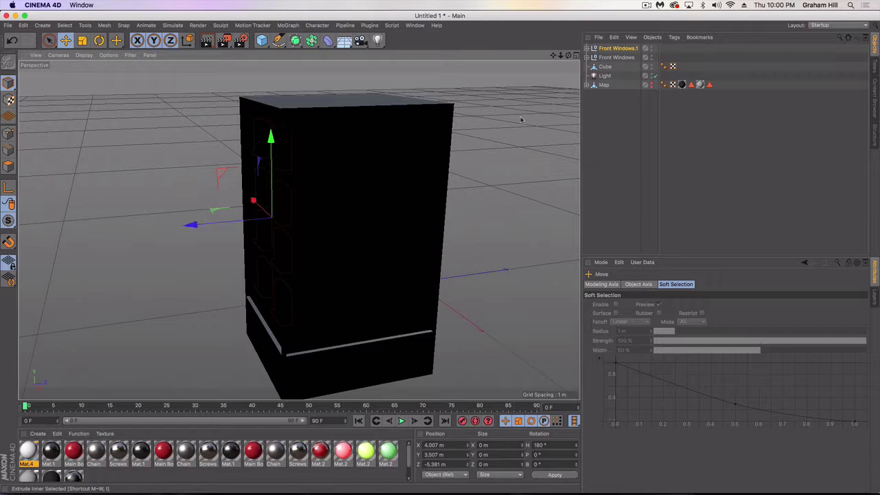
click(653, 76)
alt+drag(314, 208, 168, 236)
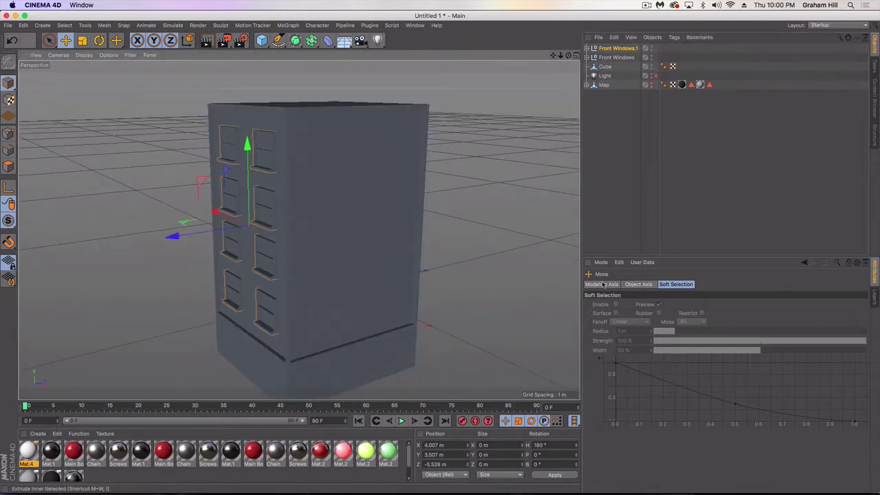
Rename the duplicated window group as Back Windows
click(608, 49)
click(667, 305)
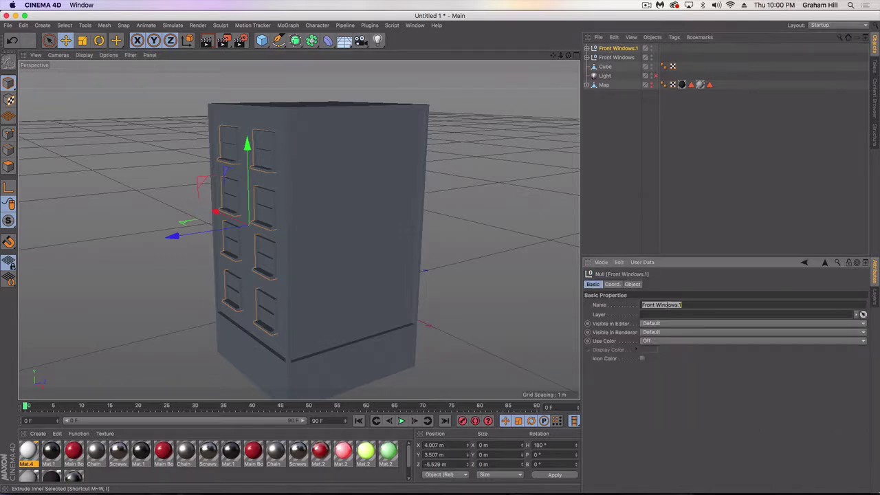
text(Back Windows)
key(Return)
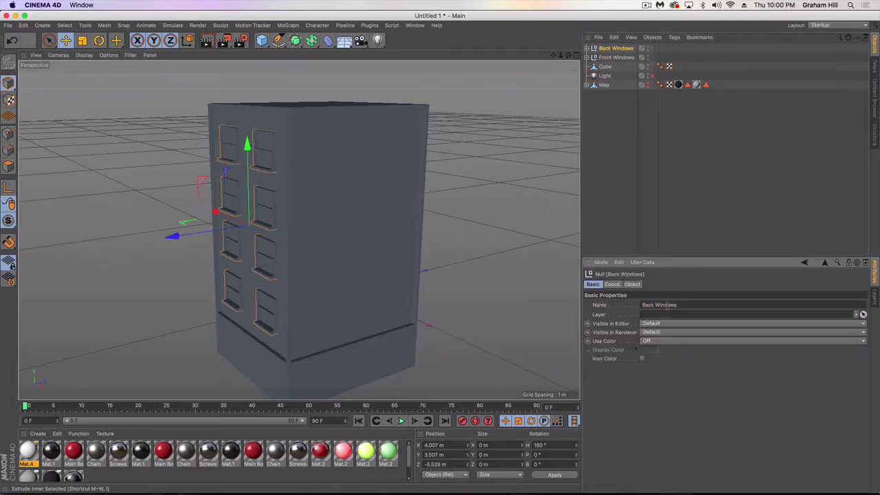
Duplicate the Back Windows and Front Windows groups together and rotate the copies 90° in heading onto the side walls
shift+click(608, 58)
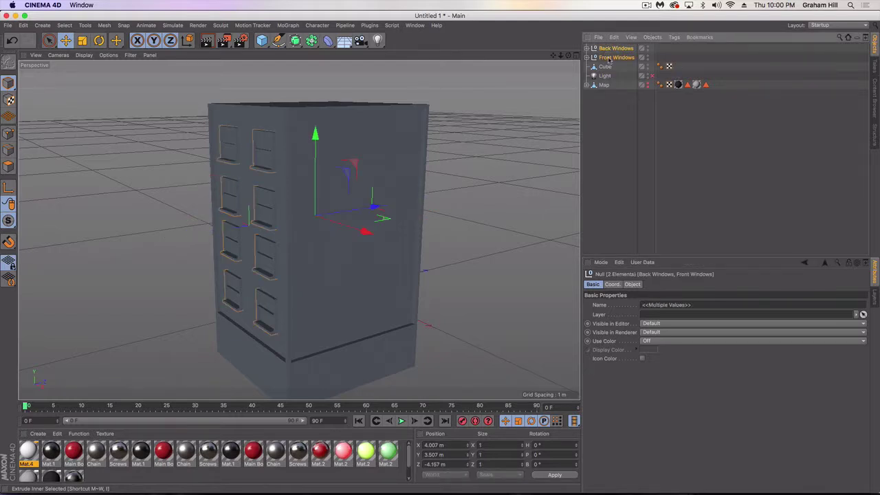
ctrl+drag(608, 60, 609, 45)
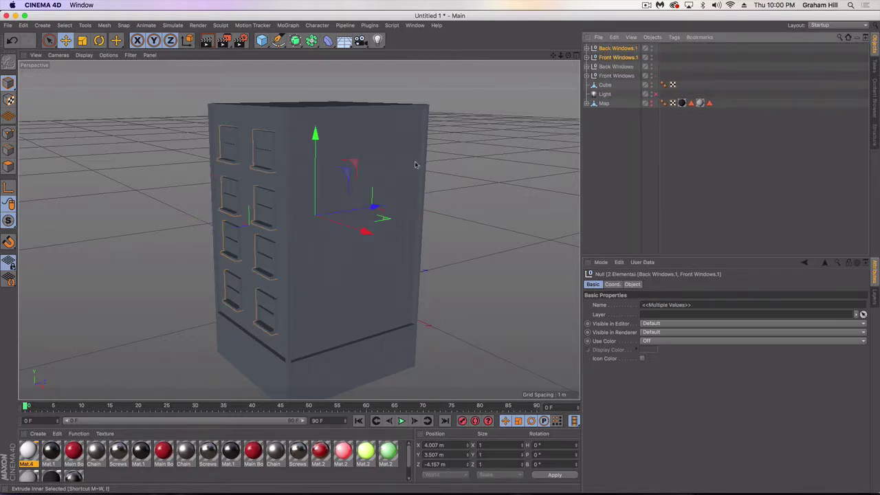
key(r)
drag(311, 229, 520, 215)
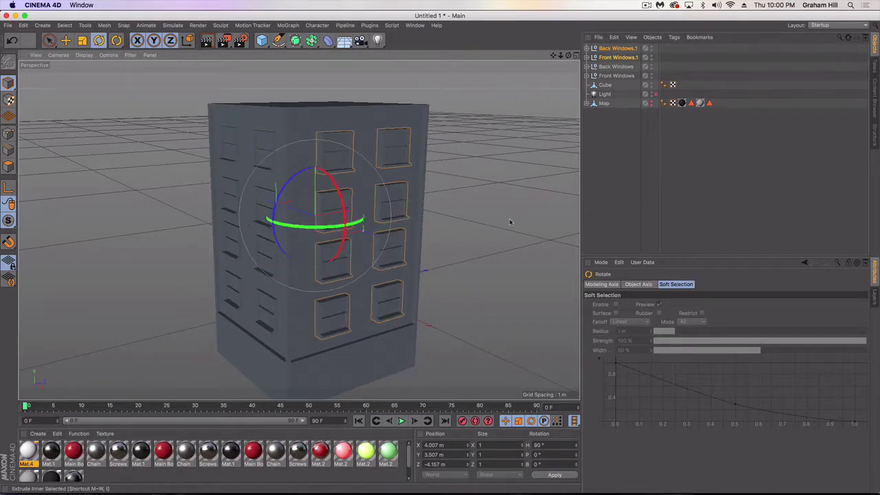
click(510, 221)
Rename both rotated copies, Back Windows.1 and Front Windows.1, as Side Windows
alt+drag(412, 235, 192, 255)
alt+drag(298, 230, 297, 206)
click(605, 48)
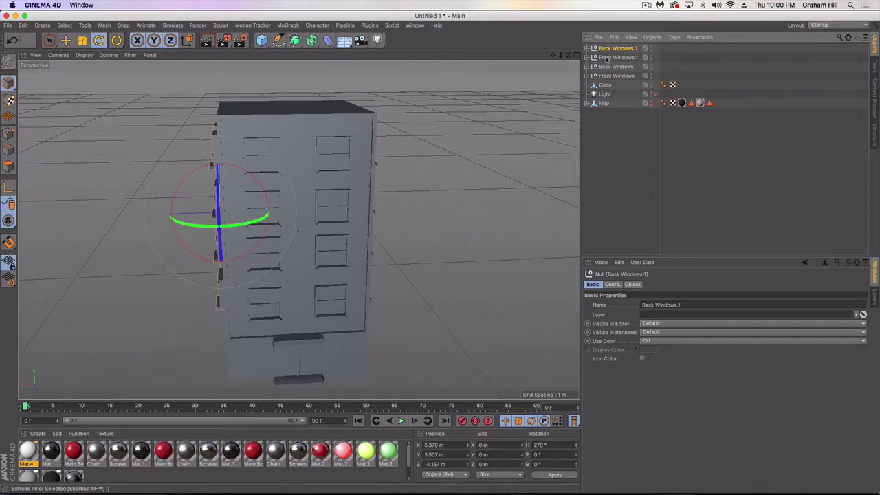
shift+click(606, 57)
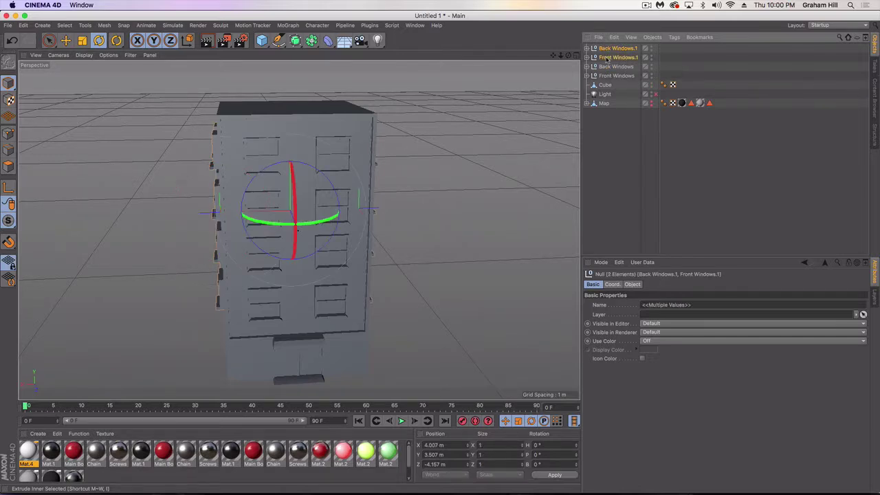
click(671, 305)
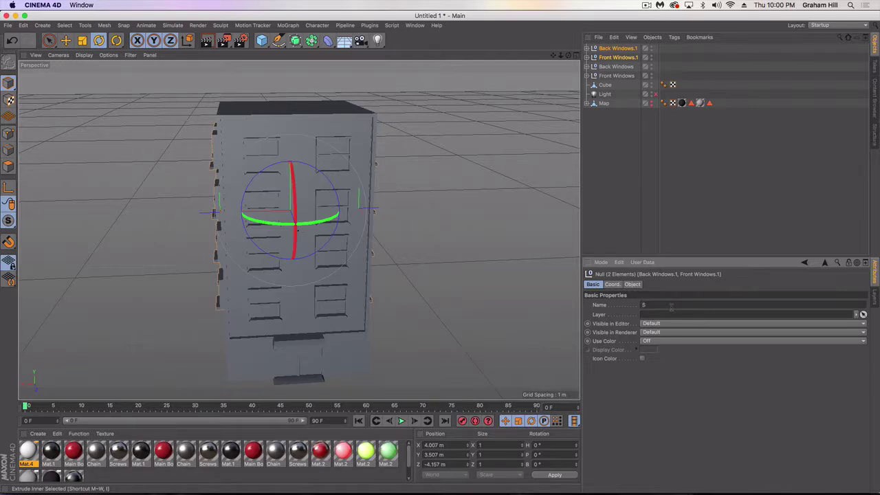
text(Side Windows)
key(Return)
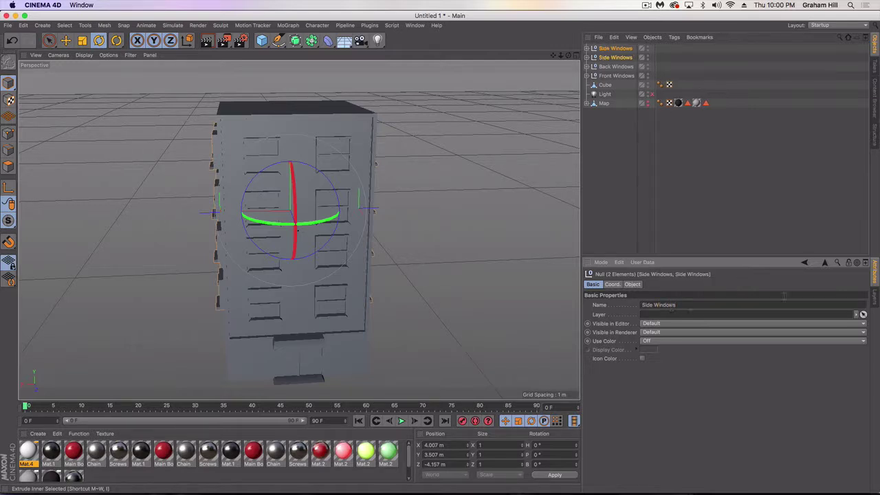
click(612, 152)
Move the upper-listed Side Windows group in against its side wall to X 5.259 m
click(605, 60)
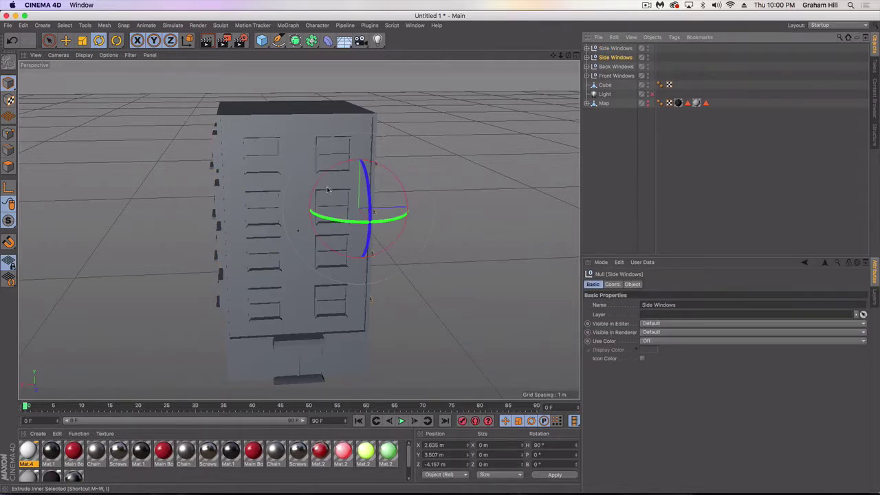
key(e)
alt+drag(330, 190, 334, 204)
alt+drag(451, 208, 474, 223)
alt+middle_drag(221, 210, 298, 230)
alt+drag(324, 198, 409, 196)
click(614, 48)
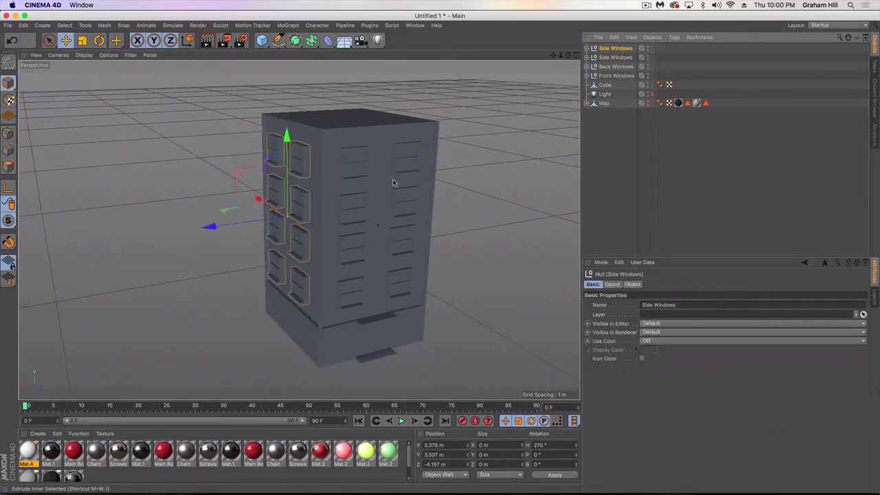
drag(213, 226, 221, 232)
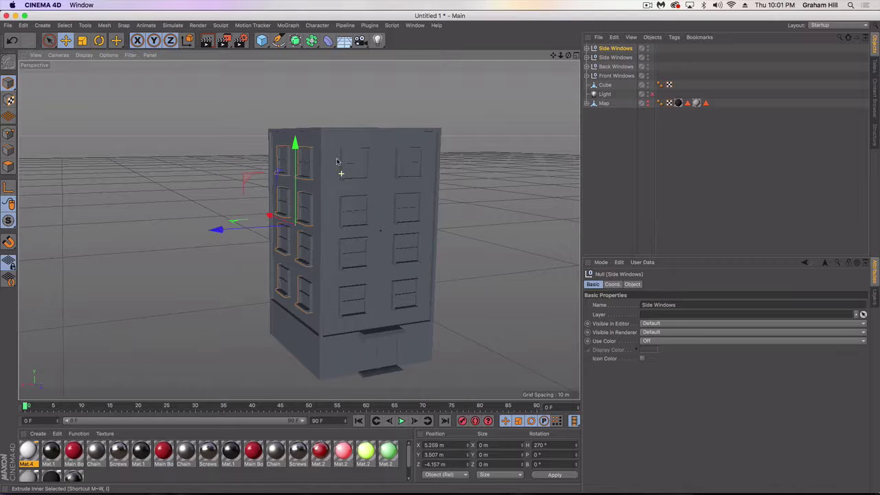
alt+drag(337, 162, 538, 227)
click(498, 252)
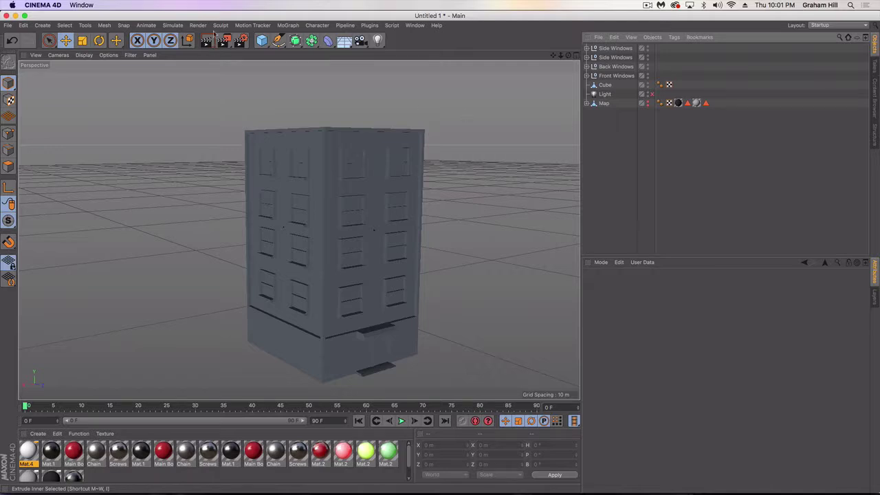
Add a MoText object, moved to Z -3.108 m and rotated to a heading of 180°
click(287, 26)
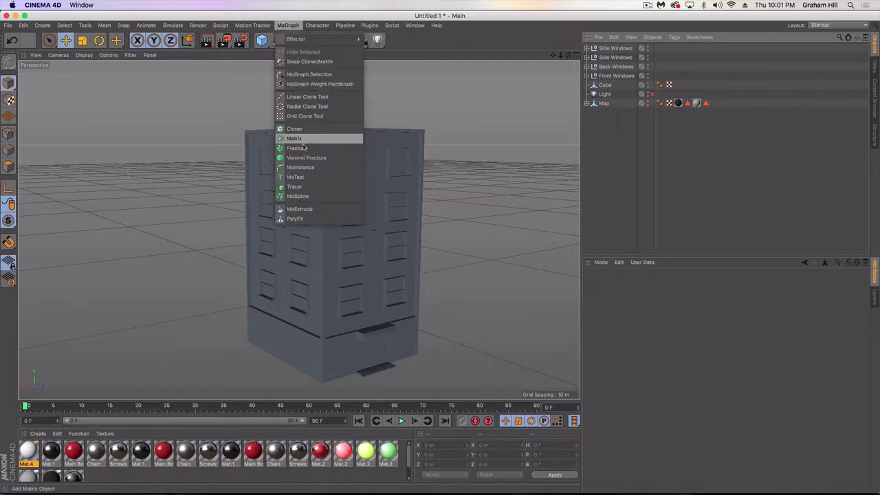
click(306, 176)
scroll(491, 299, down, 3)
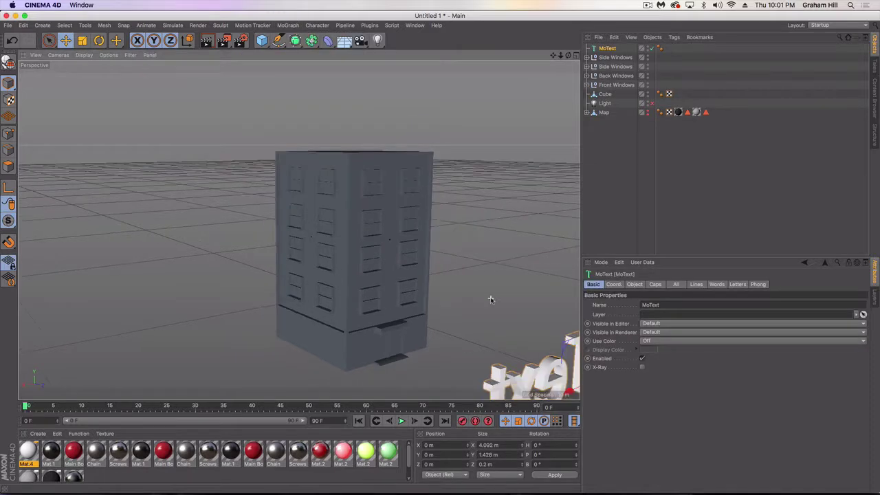
alt+middle_drag(492, 300, 443, 278)
drag(562, 369, 407, 359)
key(r)
key(e)
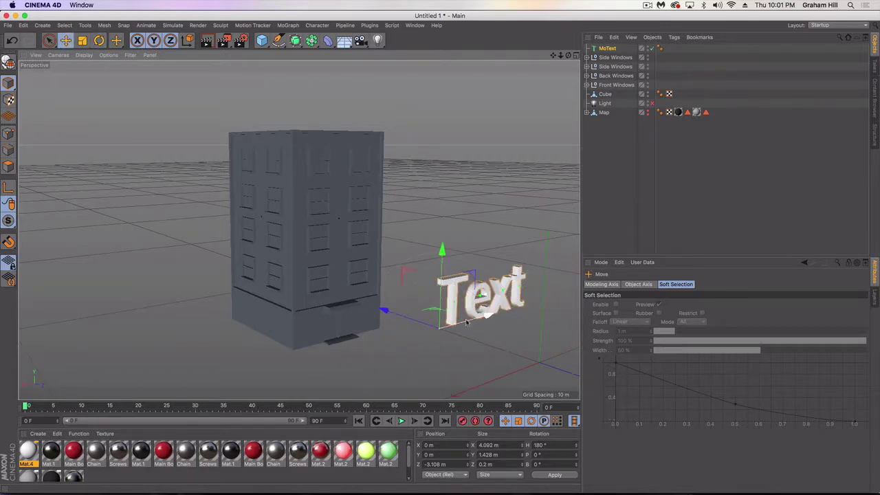
Move the MoText object in front of the building to X 5.332 m, Y 1.45 m, Z -1.367 m
drag(485, 315, 412, 321)
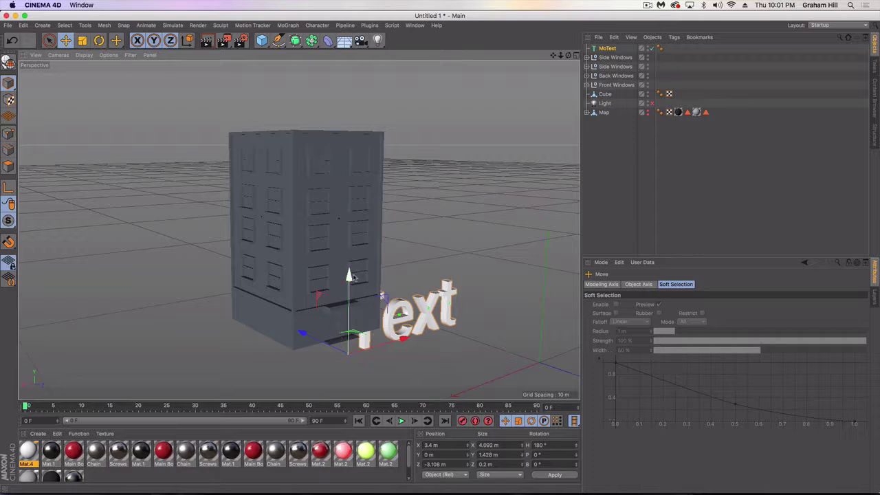
drag(349, 275, 349, 218)
drag(302, 283, 382, 320)
Show all four viewports and switch the Front view to the Back camera, framed on the text and the doorway
click(576, 55)
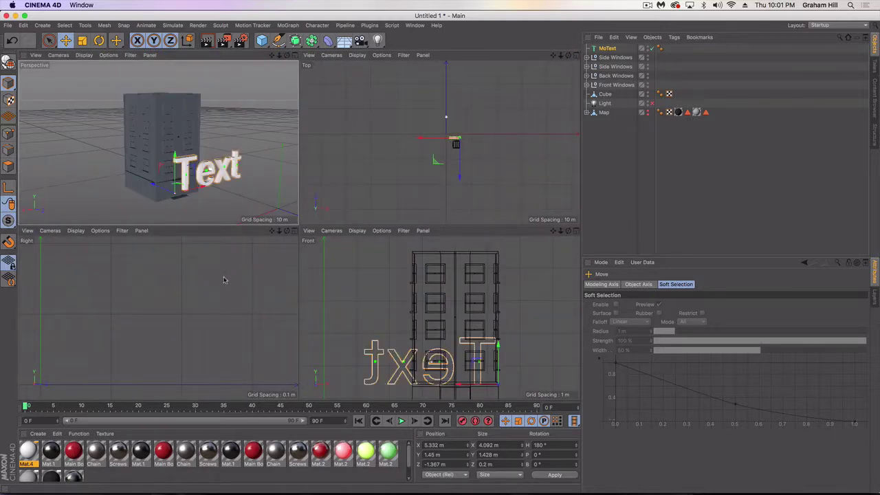
scroll(223, 280, down, 6)
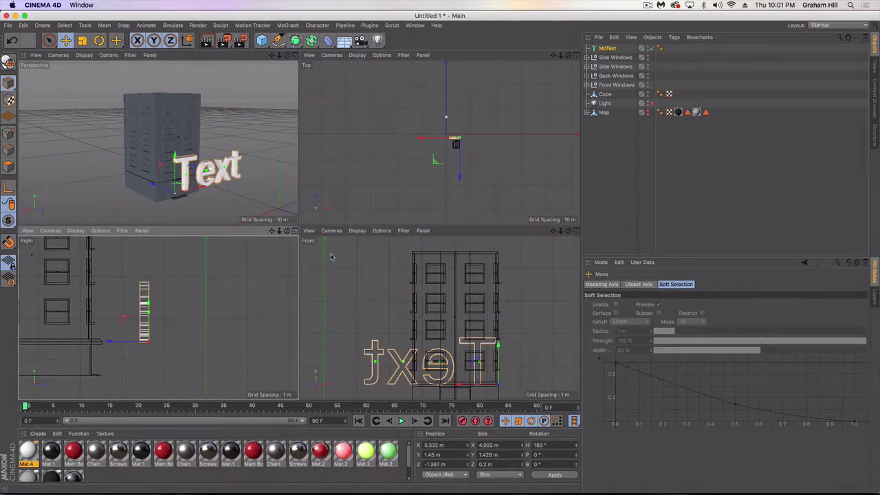
click(310, 230)
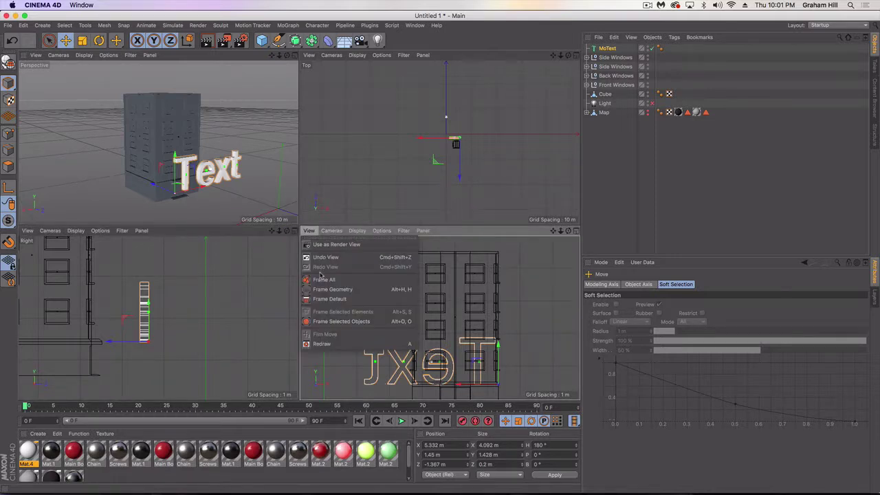
mouse_move(332, 232)
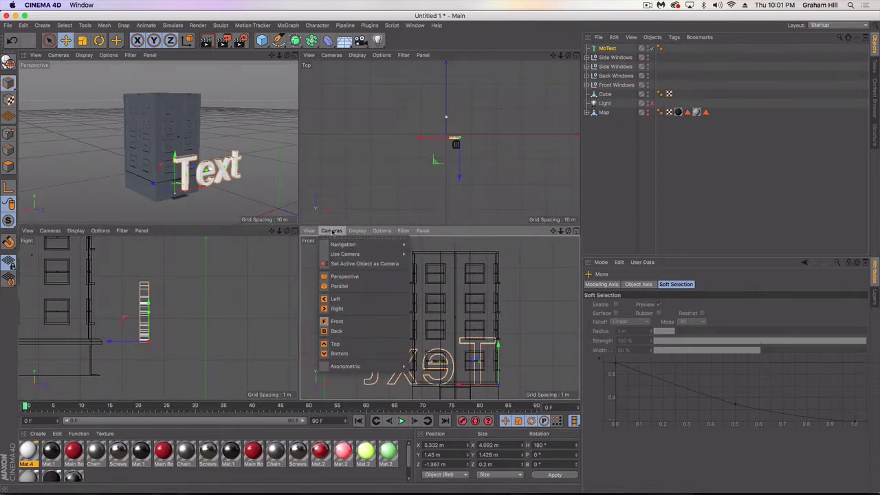
click(336, 331)
alt+middle_drag(368, 334, 447, 371)
scroll(417, 296, up, 3)
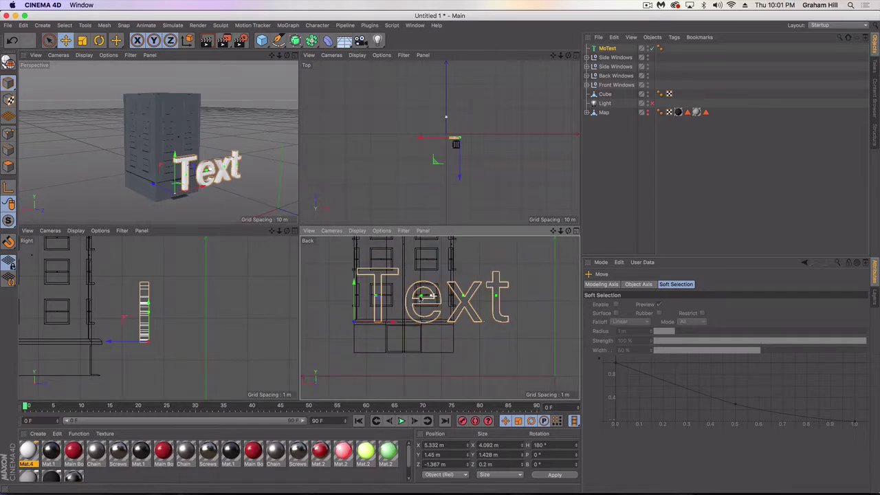
Scale the text down to about 0.266 m wide and move it over the doorway to X 4.131 m
click(577, 231)
key(t)
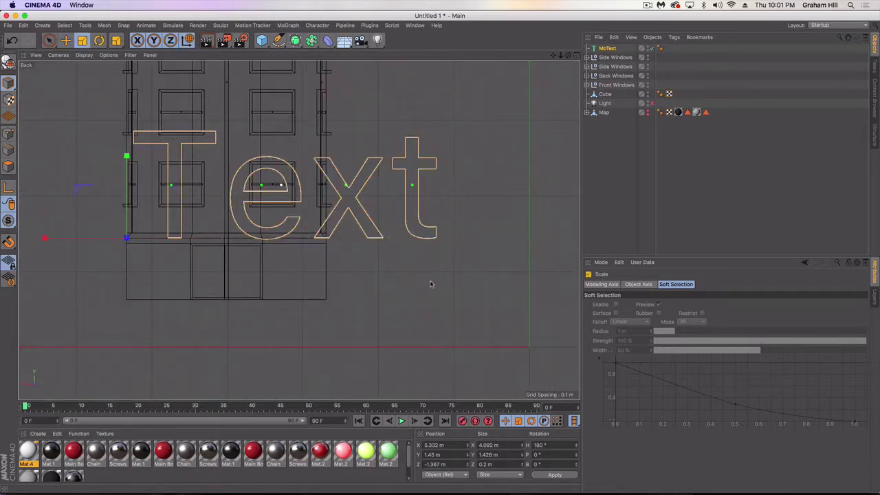
drag(430, 281, 1, 272)
key(e)
drag(206, 238, 297, 238)
Move the text onto the top of the door canopy, to Y 1.503 m and Z -2.572 m
click(577, 56)
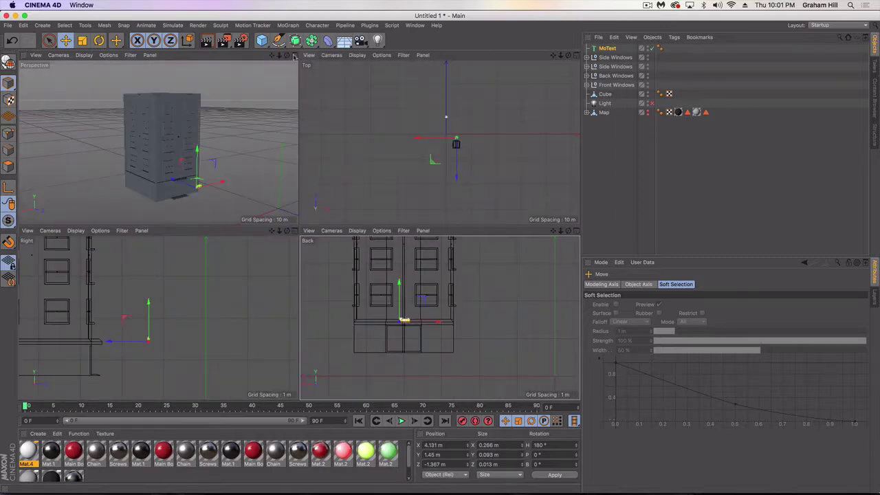
click(295, 56)
scroll(199, 224, up, 10)
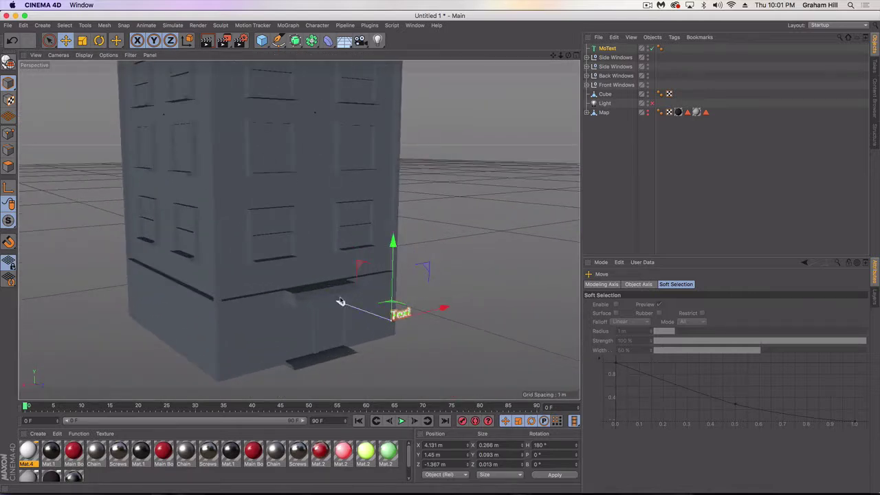
drag(339, 300, 272, 275)
drag(317, 219, 318, 217)
Rename the MoText object as 1331
click(607, 49)
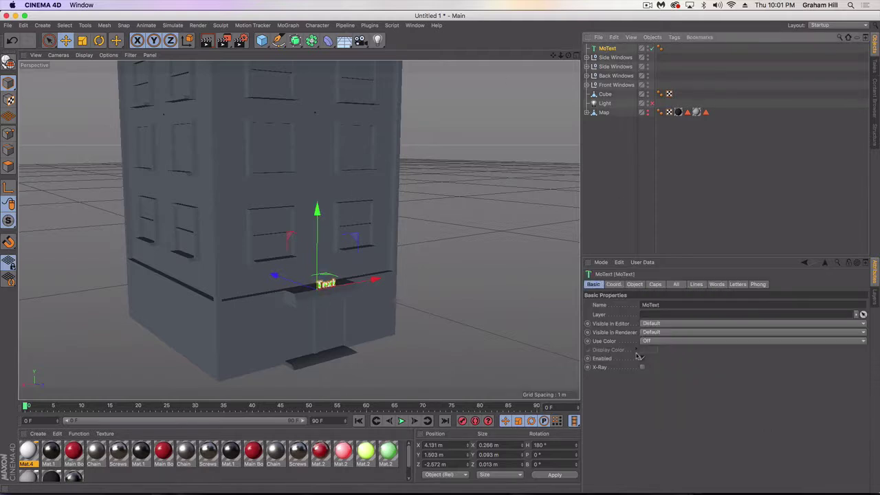
double_click(651, 304)
text(1331)
key(Return)
click(468, 322)
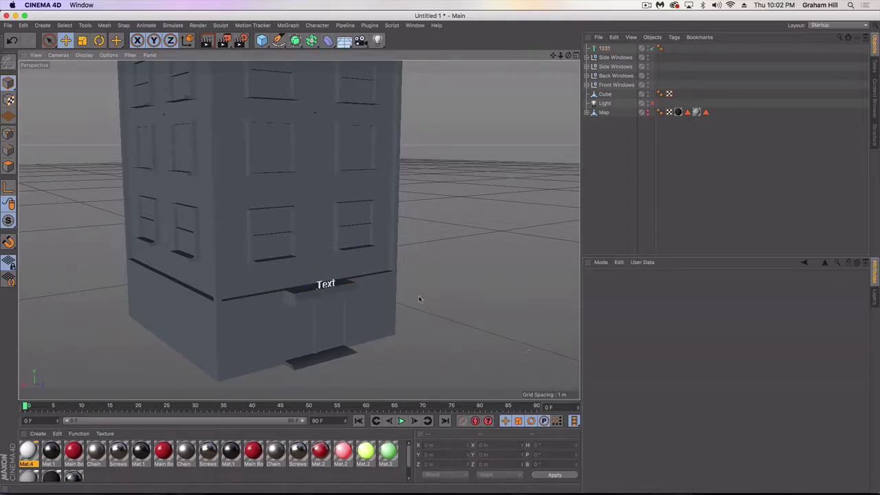
Change the sign's text content to 1331
click(604, 49)
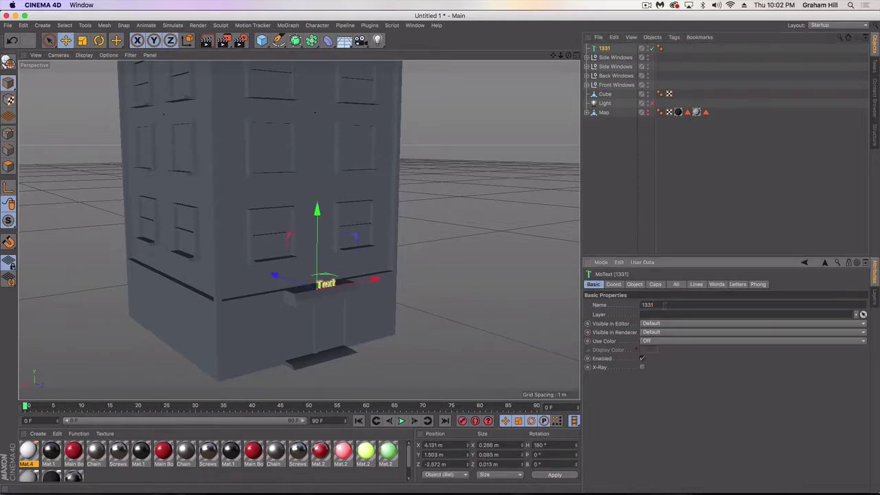
click(635, 285)
double_click(643, 334)
text(1331)
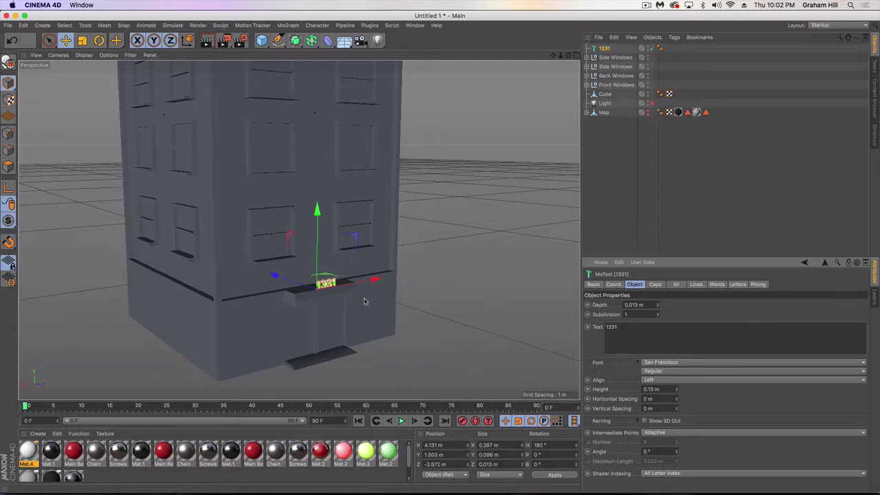
click(385, 306)
Move the 1331 sign closer to the building's front wall, to Z -2.659 m
alt+drag(325, 303, 348, 309)
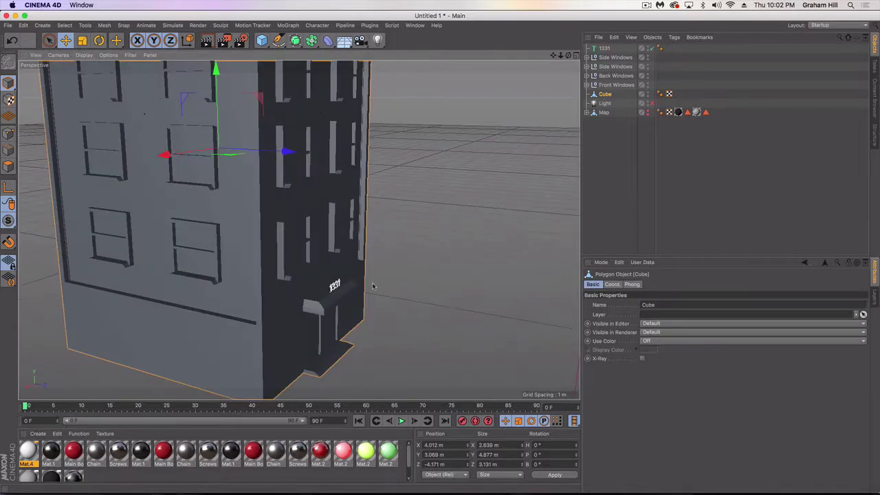
click(602, 48)
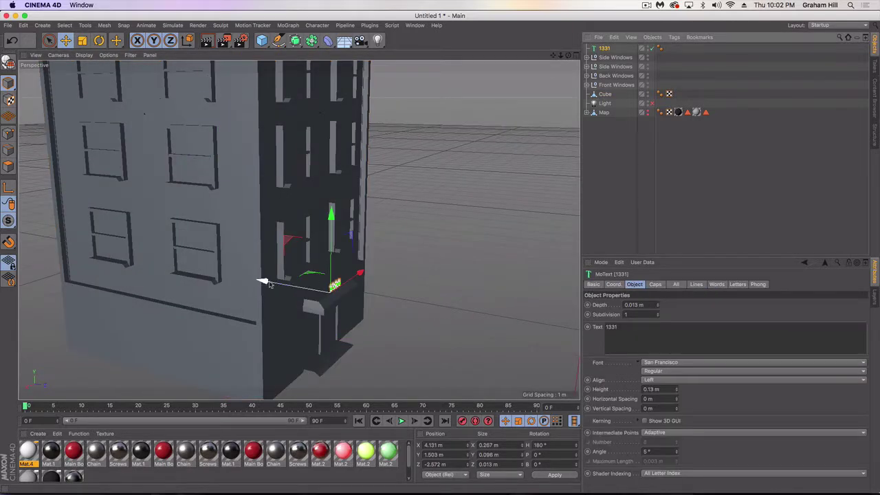
drag(262, 281, 256, 279)
alt+drag(319, 298, 279, 307)
scroll(279, 304, down, 2)
alt+middle_drag(273, 296, 269, 319)
scroll(269, 319, down, 3)
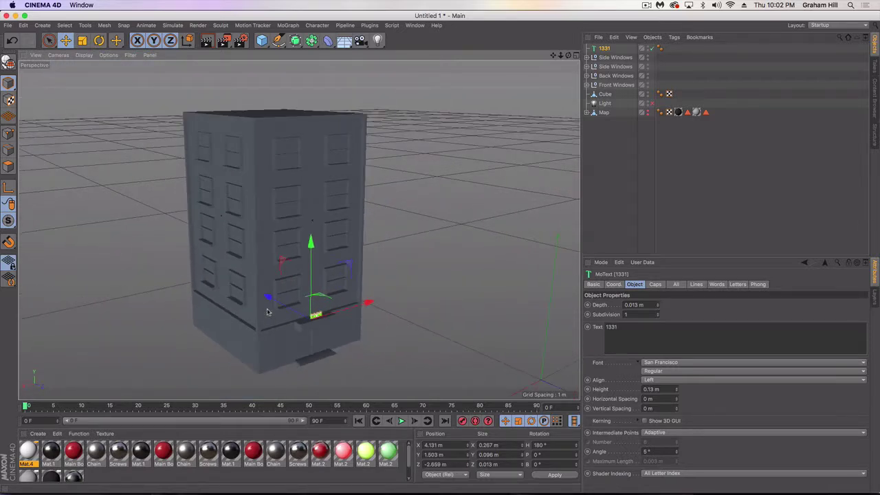
alt+drag(267, 310, 287, 314)
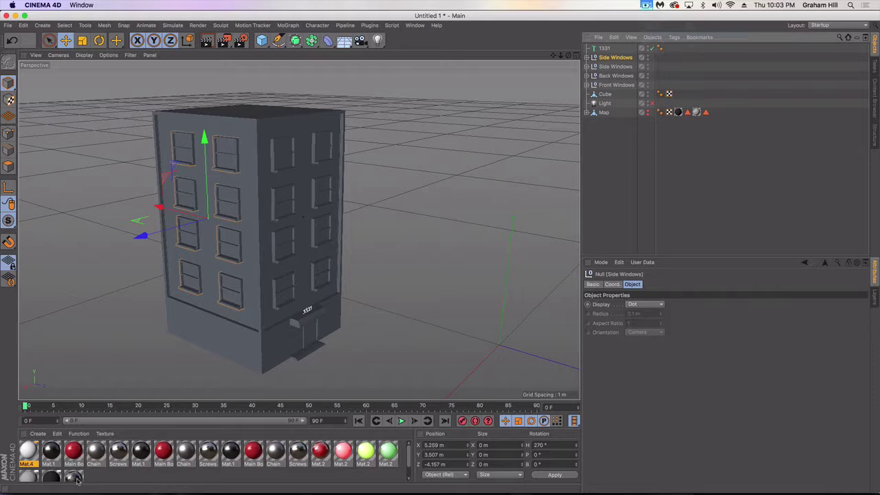
Delete all existing materials from the scene
shift+click(77, 478)
key(Delete)
click(357, 341)
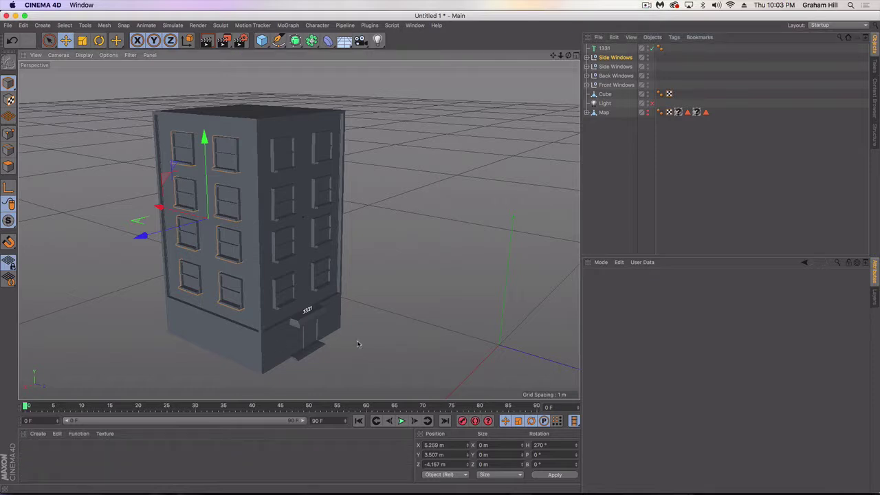
Create a new material and load a Noise shader as its color texture
click(38, 433)
click(53, 354)
double_click(28, 450)
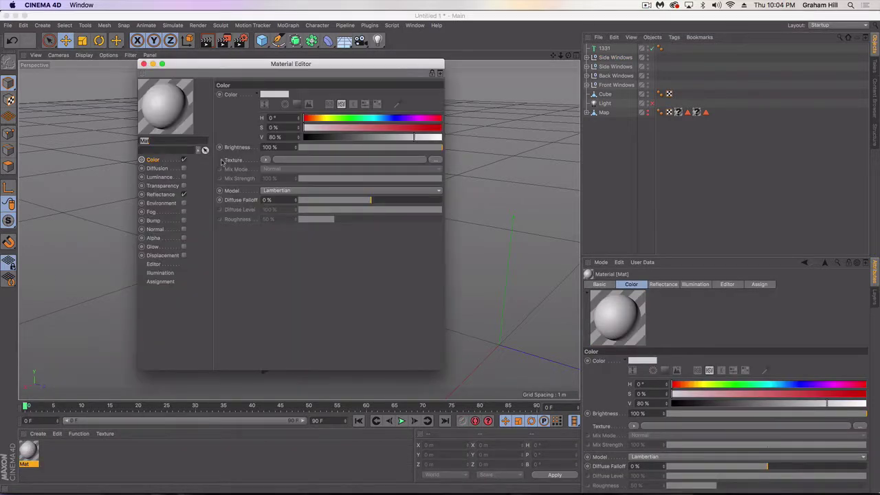
click(265, 160)
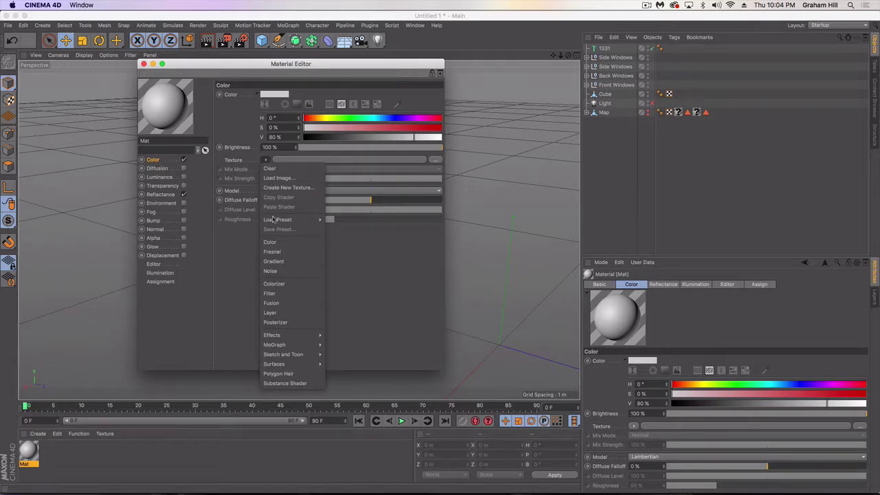
click(270, 270)
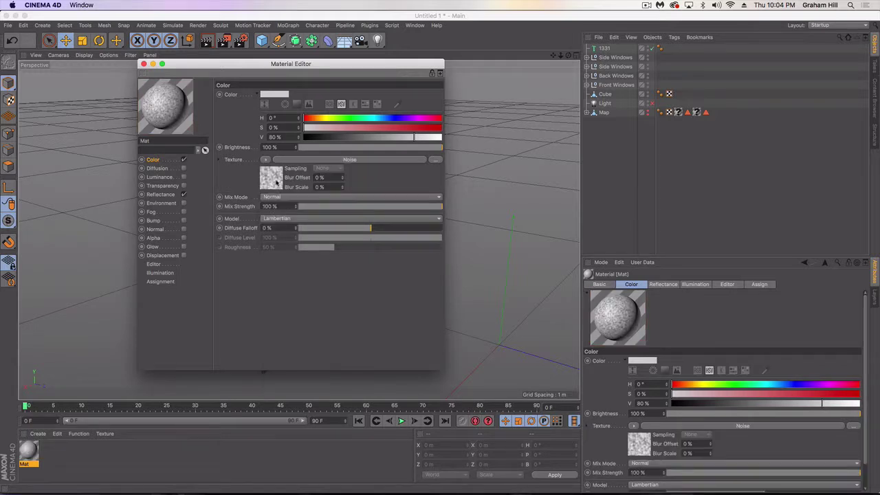
Reduce the Noise shader's Global Scale to 7%
click(277, 183)
click(310, 215)
drag(309, 215, 304, 213)
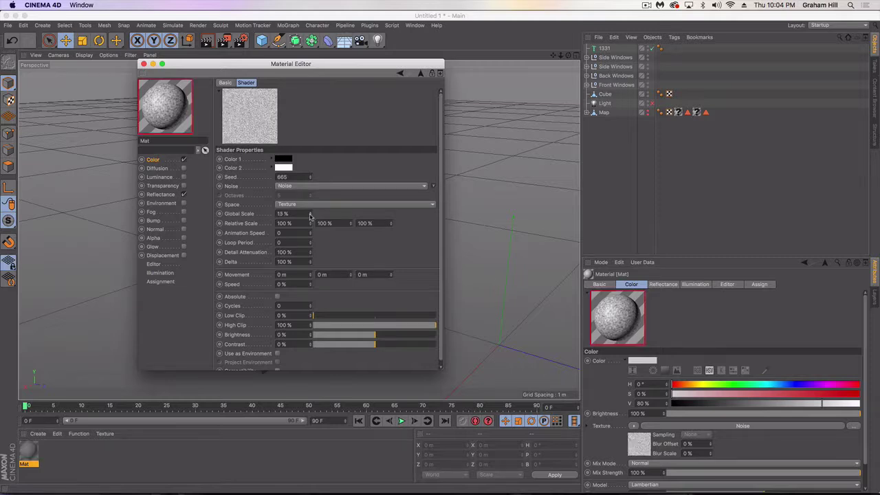
Set the noise's Color 1 to brown with H 29°, S 72%, V 56%
click(285, 160)
drag(282, 158, 311, 177)
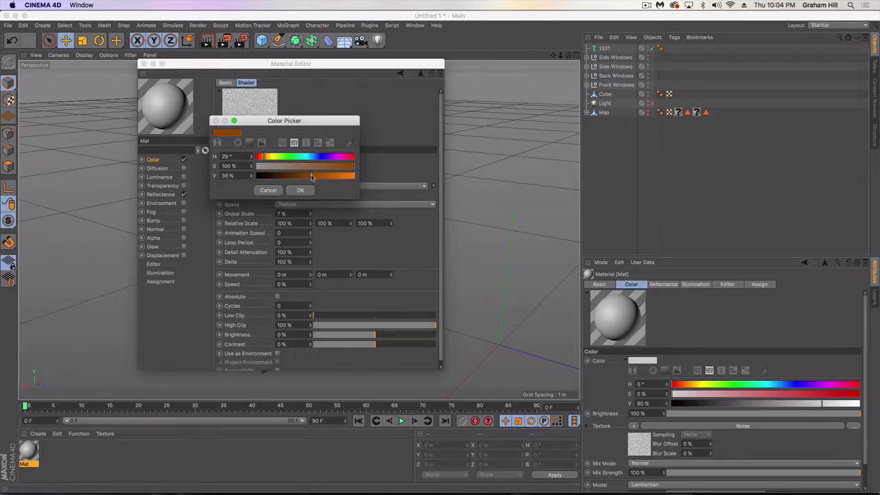
click(327, 168)
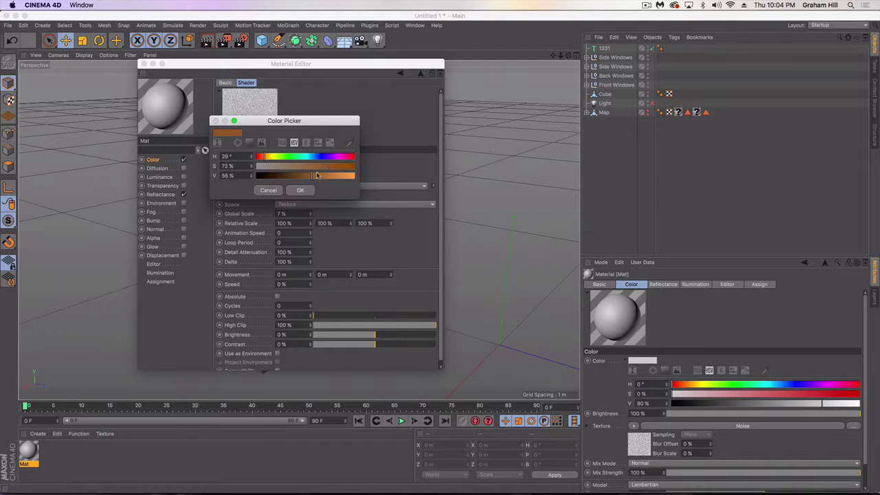
click(299, 190)
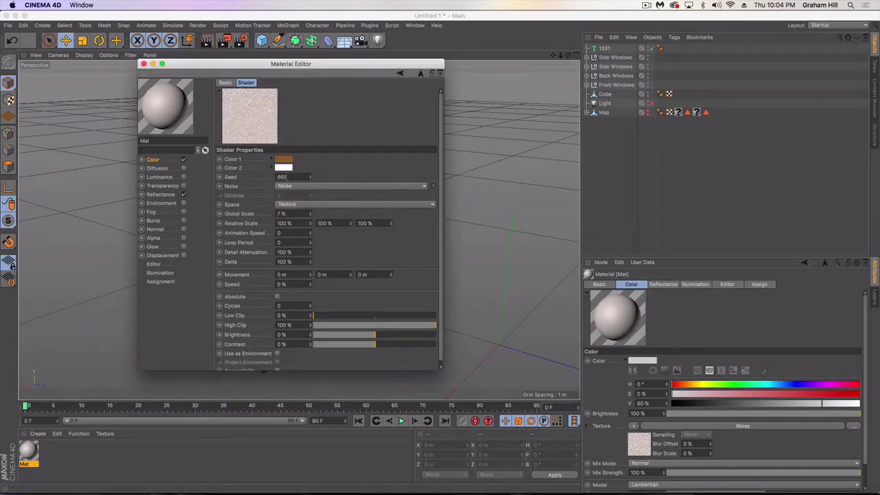
Set the noise's Color 2 to a similar darkened orange-brown with H 27° and S 77%
click(286, 171)
click(264, 168)
click(335, 177)
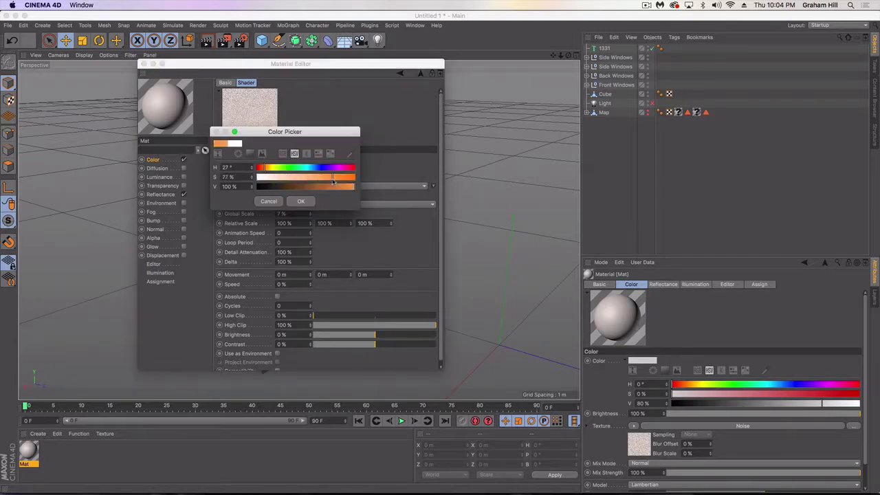
click(305, 187)
click(301, 200)
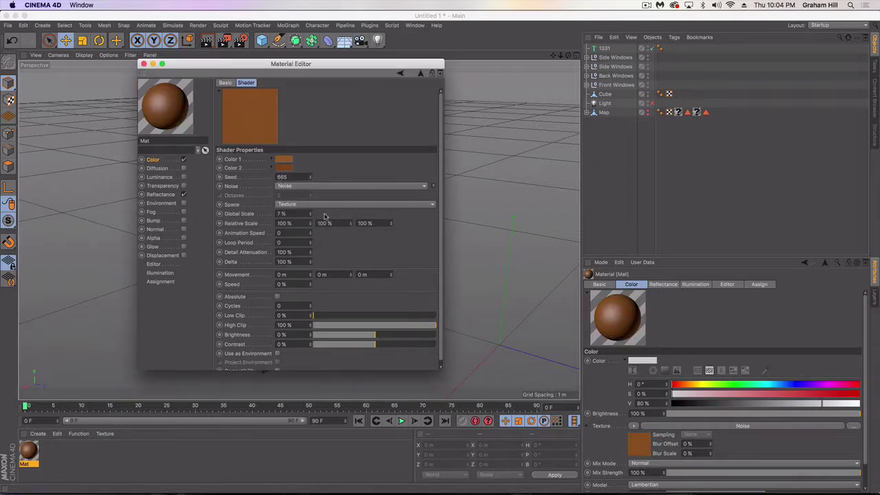
Turn off the brown material's Reflectance and apply the material to the Cube
click(175, 196)
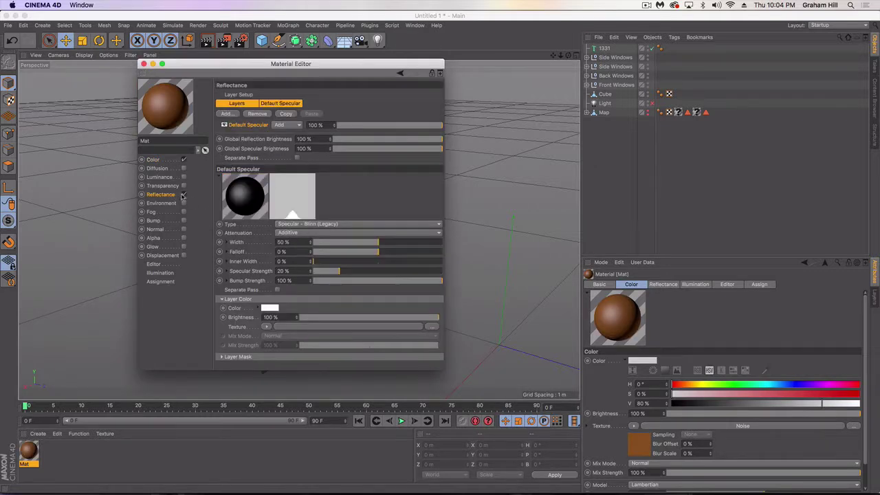
click(154, 160)
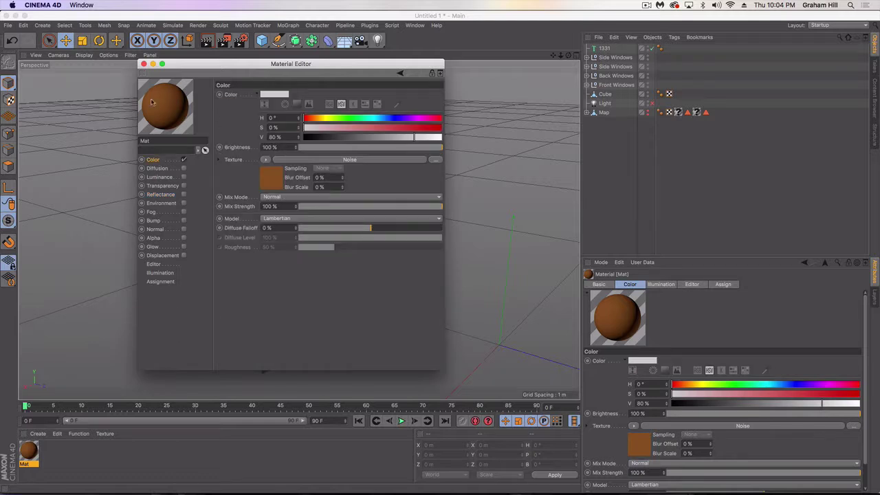
click(143, 64)
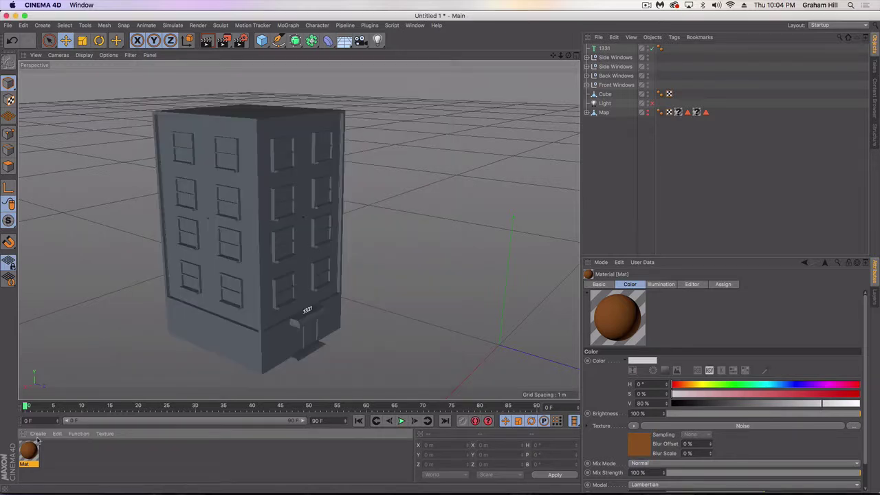
drag(31, 451, 603, 95)
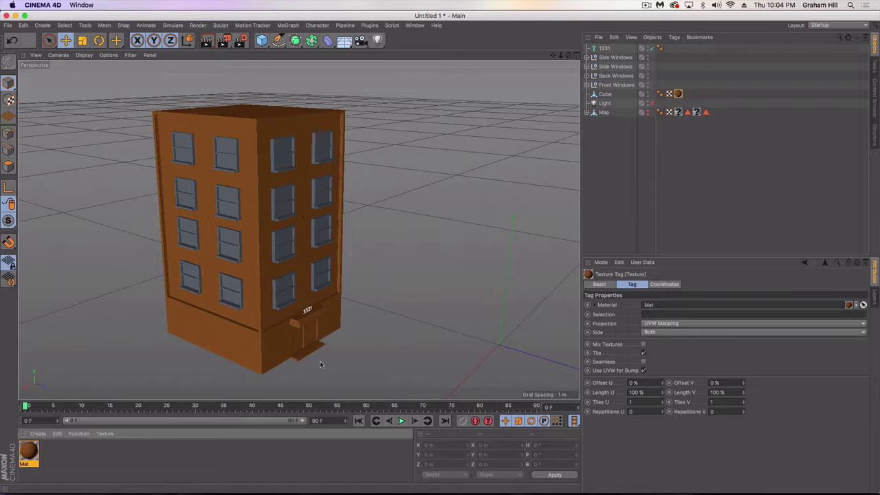
Create a second material and set its color to near-black with V 9%
scroll(319, 364, up, 10)
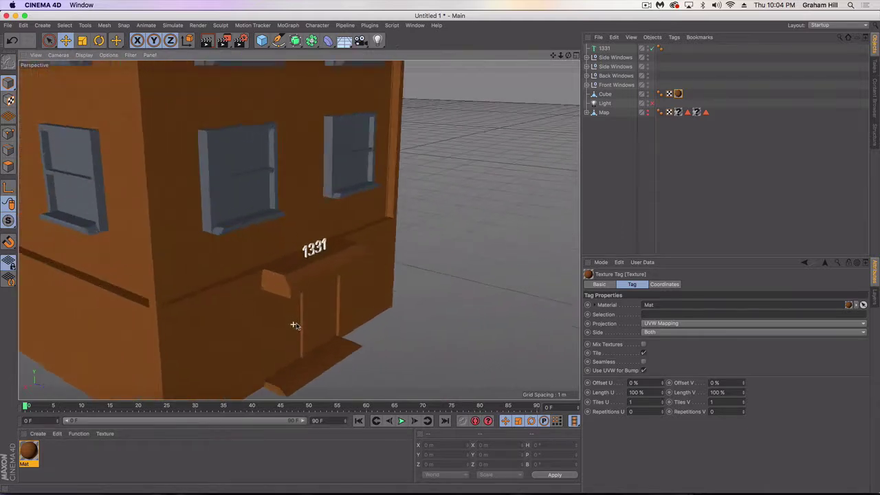
scroll(317, 336, down, 2)
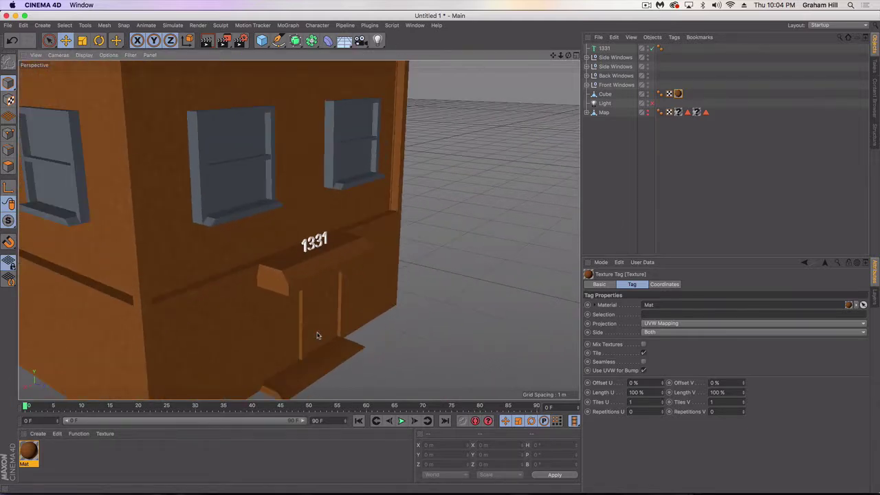
alt+drag(317, 335, 281, 339)
scroll(321, 309, down, 8)
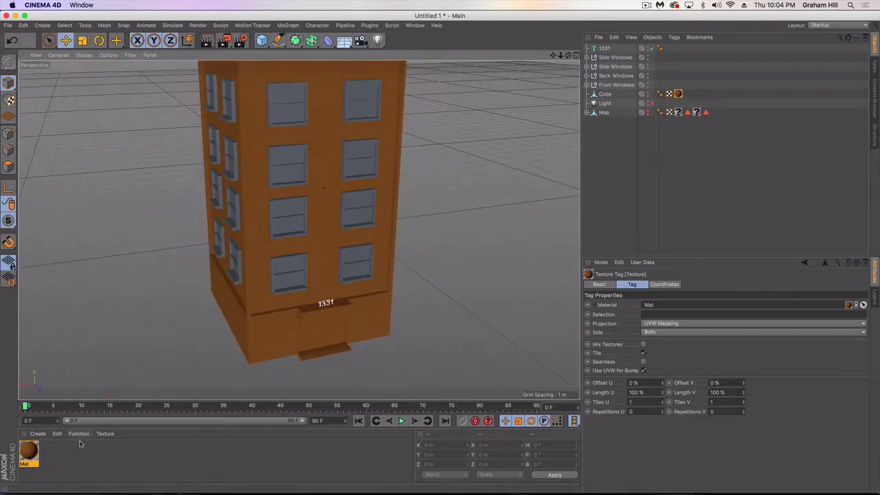
click(55, 449)
click(31, 450)
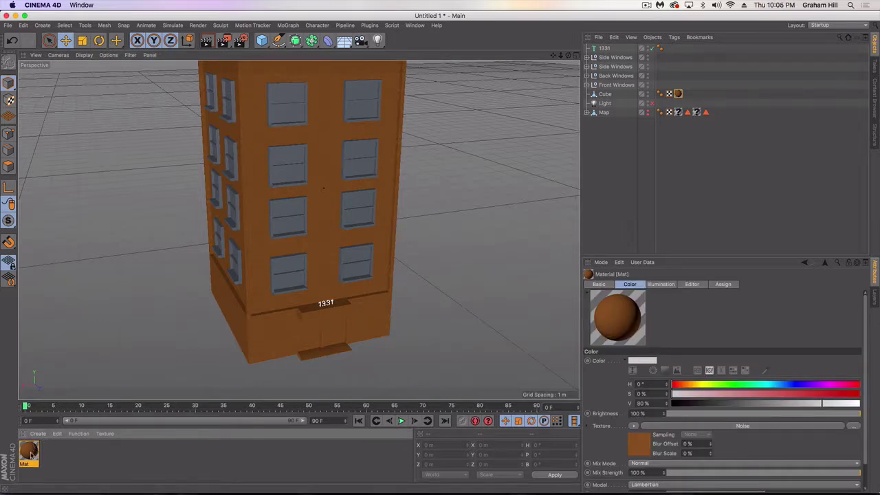
click(38, 433)
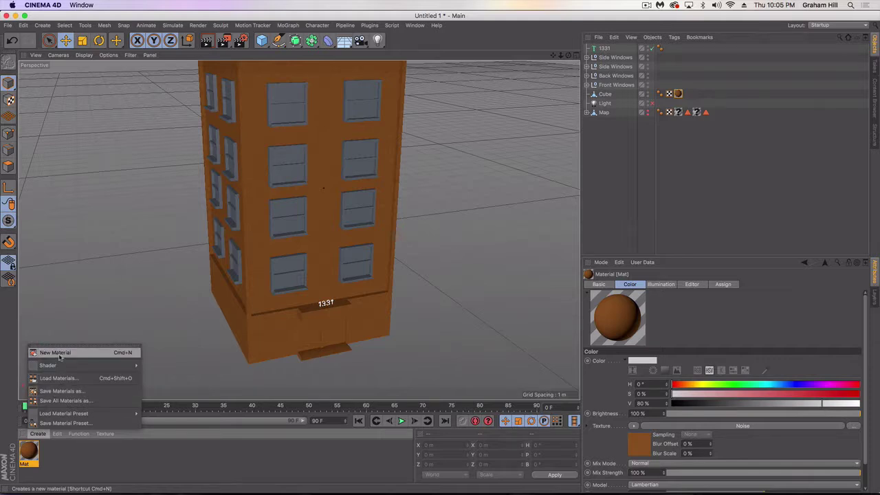
click(55, 351)
double_click(27, 449)
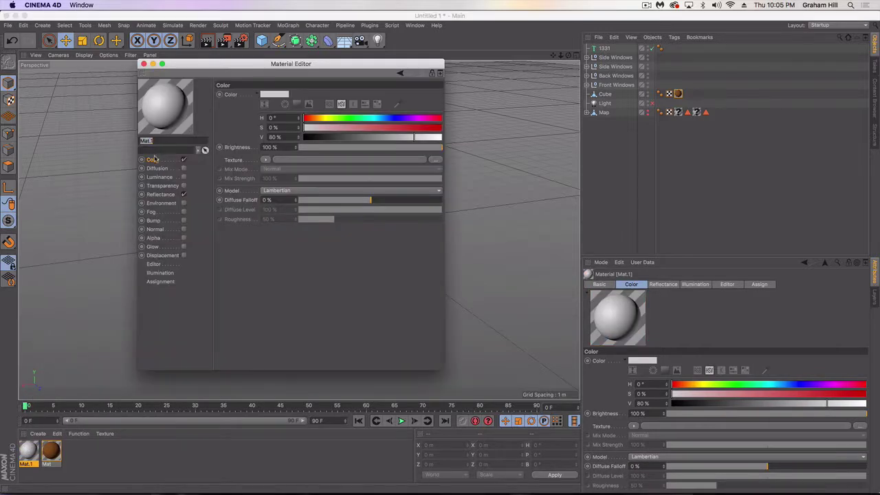
drag(338, 140, 315, 140)
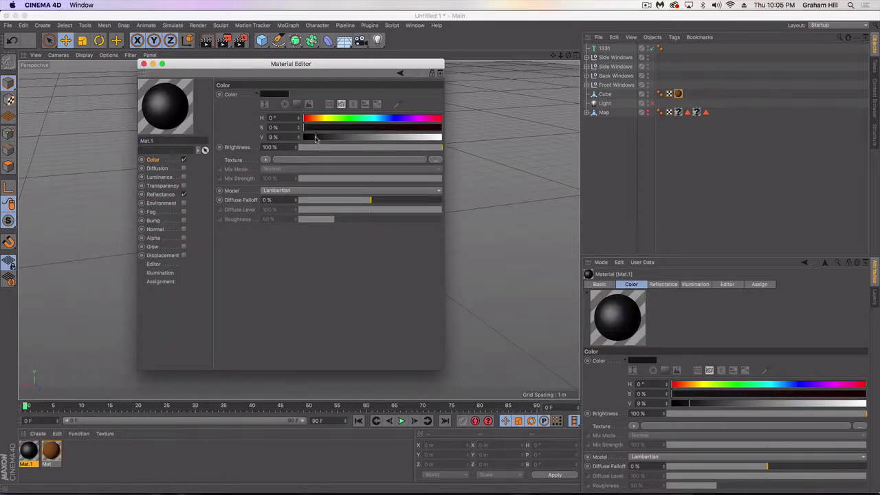
Add a Reflection (Legacy) layer to the black material's Reflectance
click(160, 194)
click(226, 114)
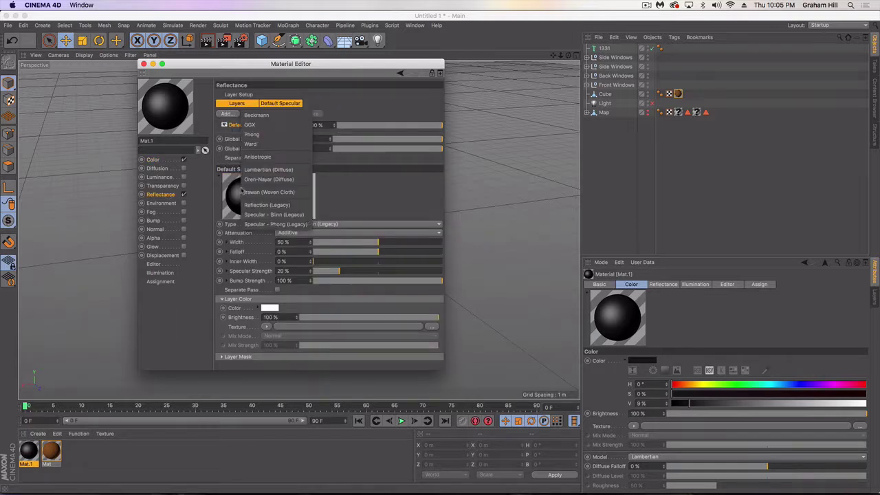
click(262, 207)
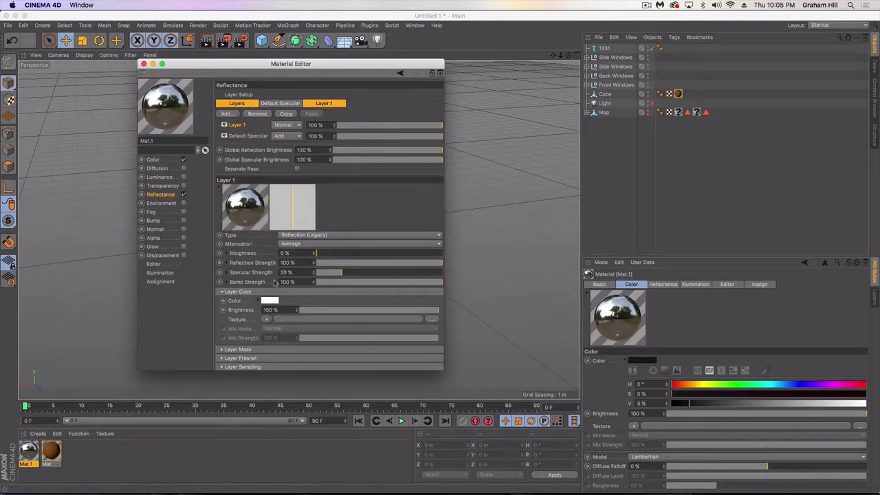
Load a Fresnel shader into the reflection layer's mask texture and lower the mask amount
click(222, 349)
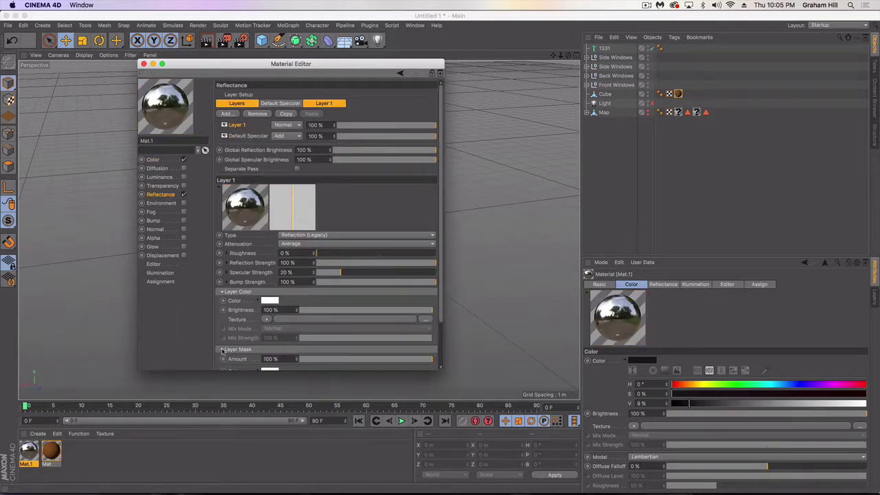
scroll(229, 336, down, 4)
click(265, 329)
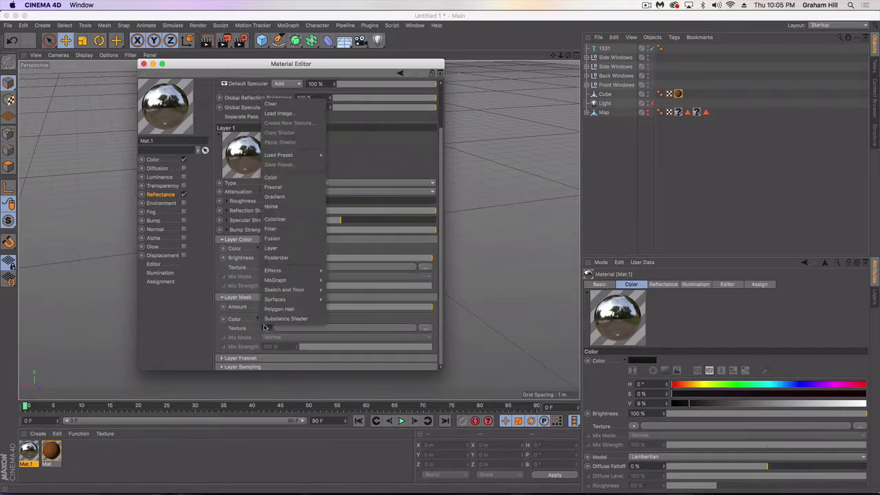
click(281, 189)
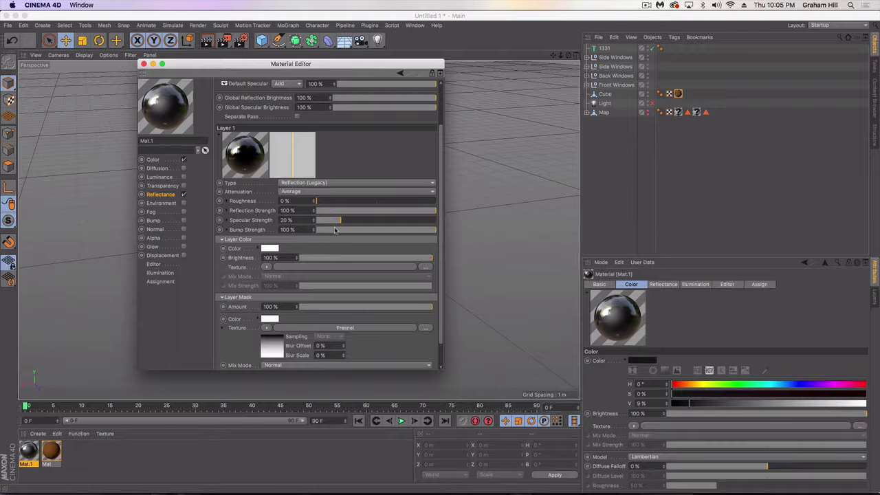
click(361, 306)
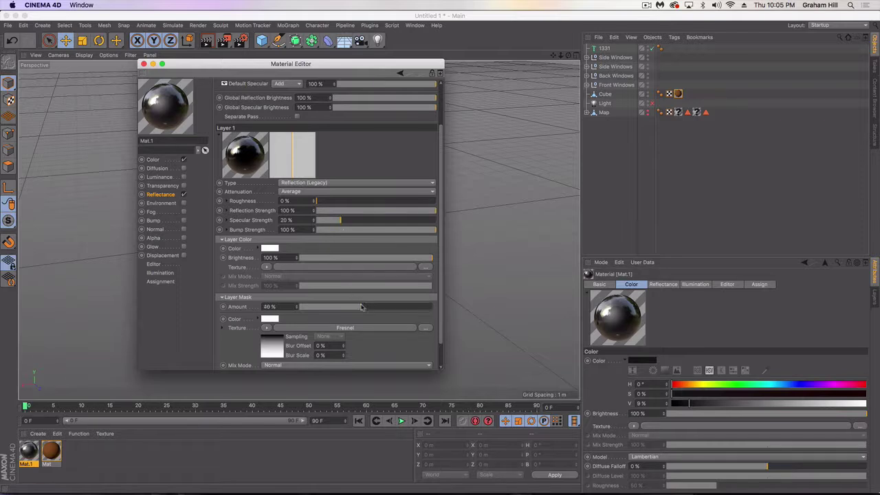
click(143, 63)
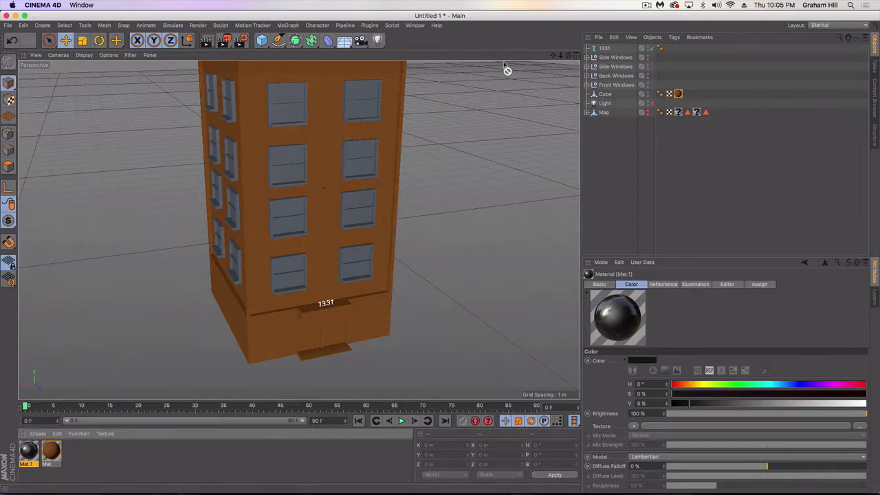
Apply the black reflective material to the Front Windows, Back Windows and both Side Windows groups
drag(596, 49, 620, 85)
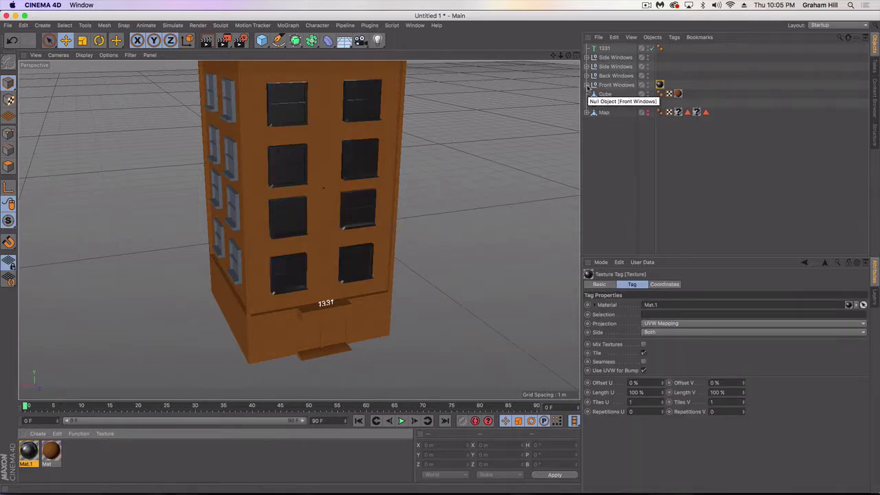
click(587, 85)
click(587, 85)
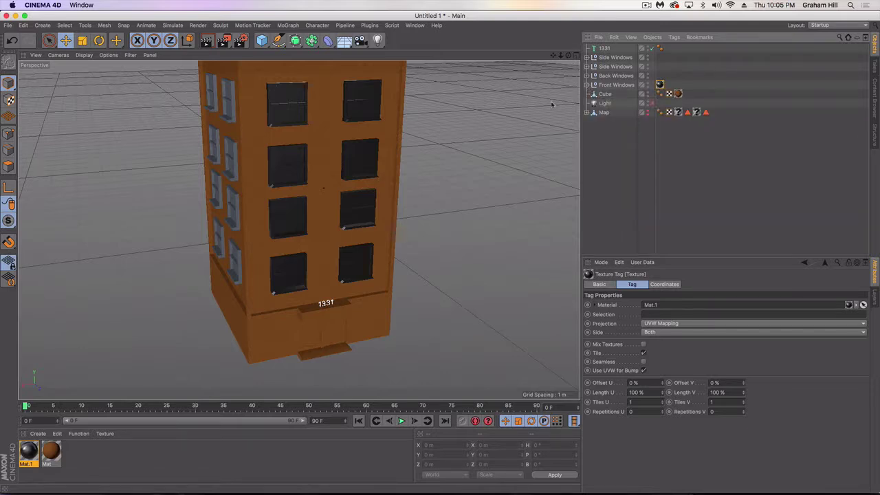
drag(29, 453, 607, 77)
drag(31, 448, 609, 67)
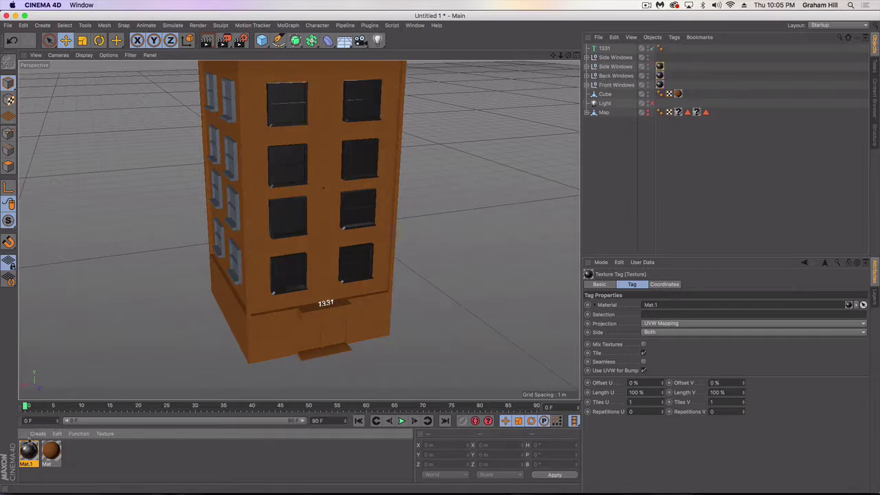
drag(29, 450, 615, 59)
Expand window.4 in the Front Windows group and select its Cube.1 object
scroll(314, 147, up, 4)
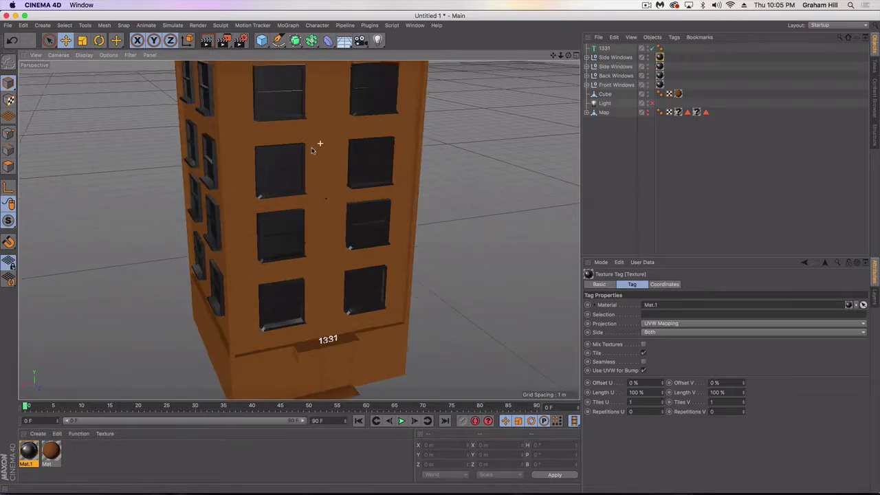
click(587, 86)
click(280, 169)
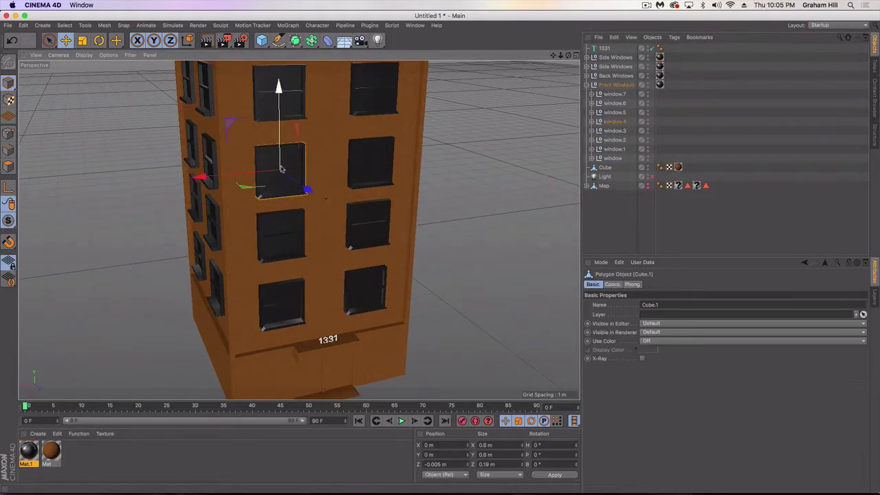
click(591, 121)
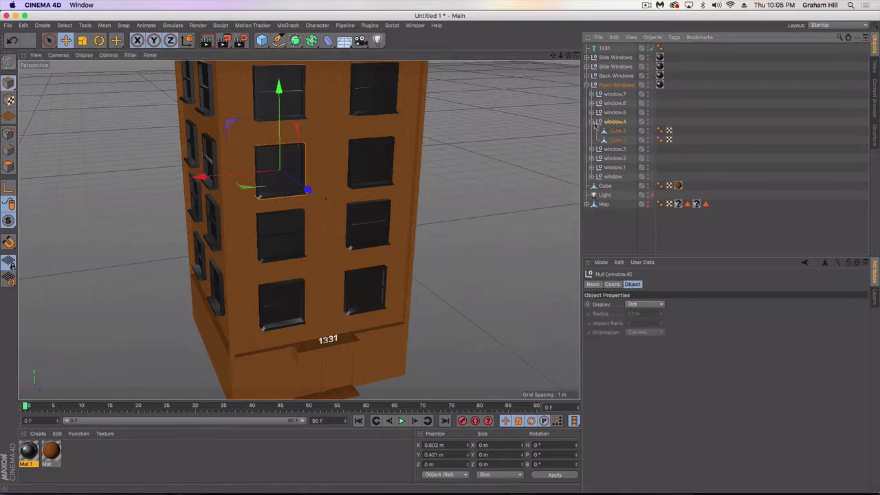
click(613, 131)
click(616, 139)
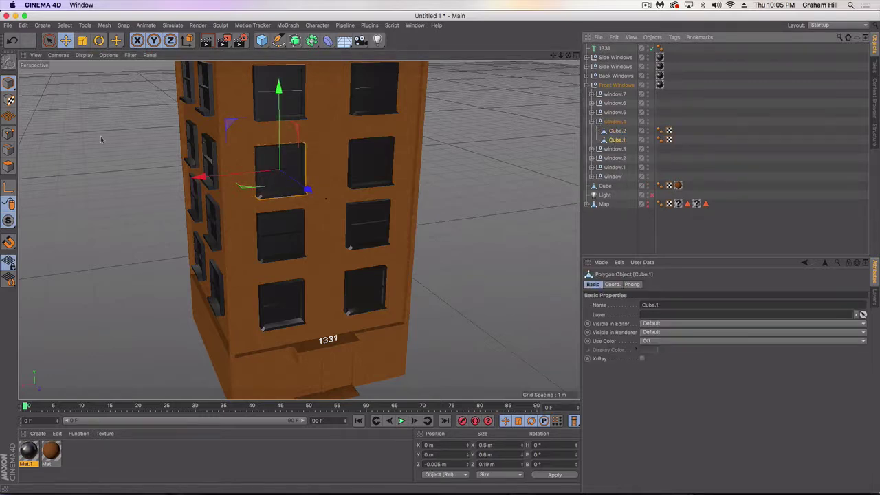
Select the glass pane polygons of Cube.1 in polygon mode, and collapse the Front Windows group with no object selected
click(9, 166)
scroll(272, 166, up, 3)
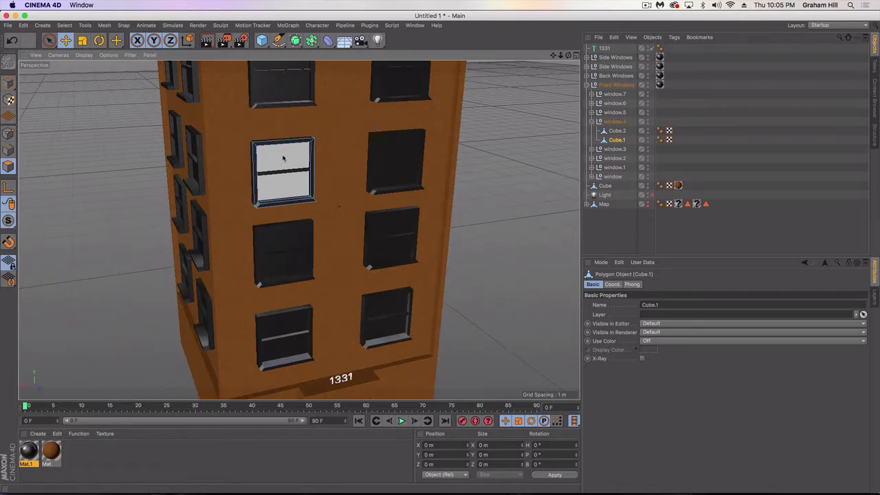
click(283, 159)
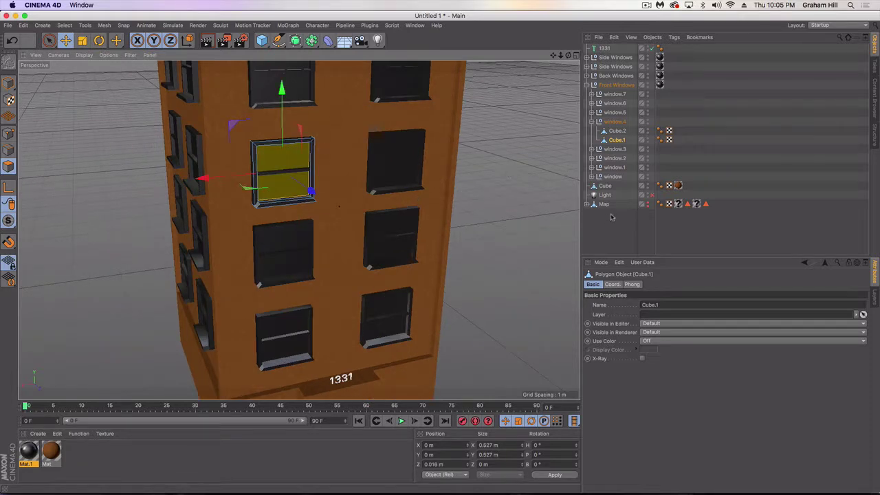
click(616, 234)
click(590, 122)
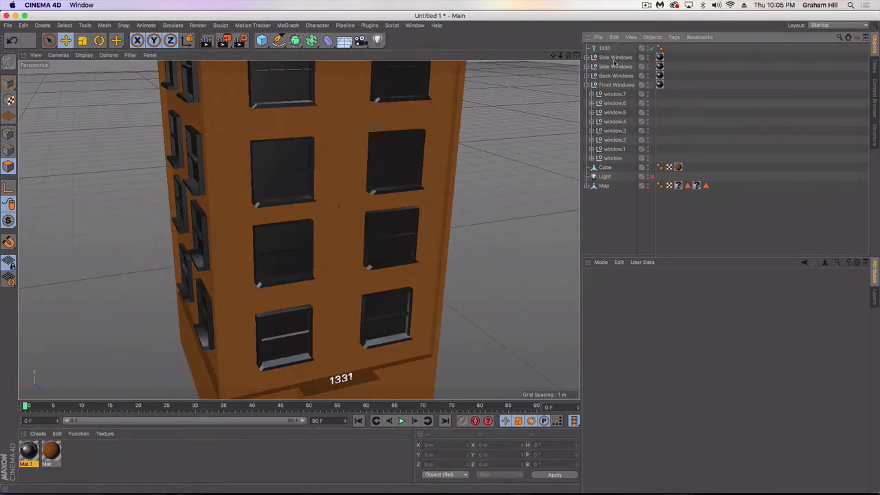
click(587, 84)
click(614, 57)
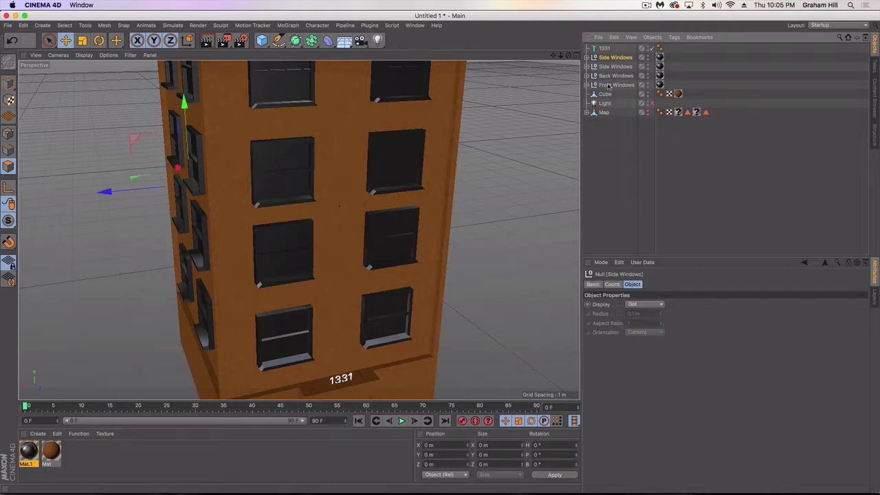
shift+click(608, 84)
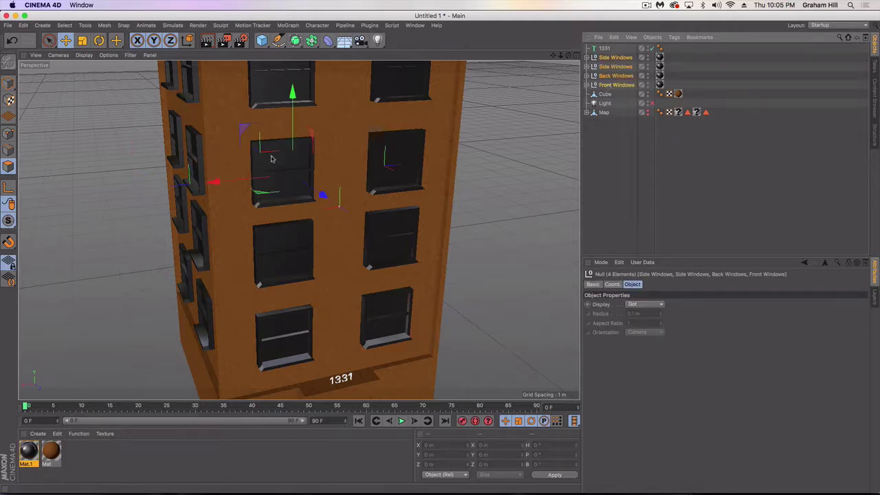
right_click(595, 58)
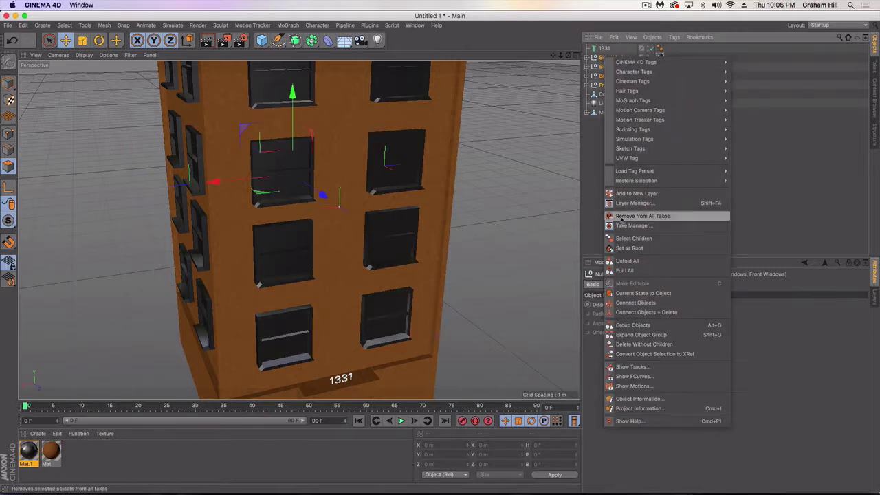
click(621, 249)
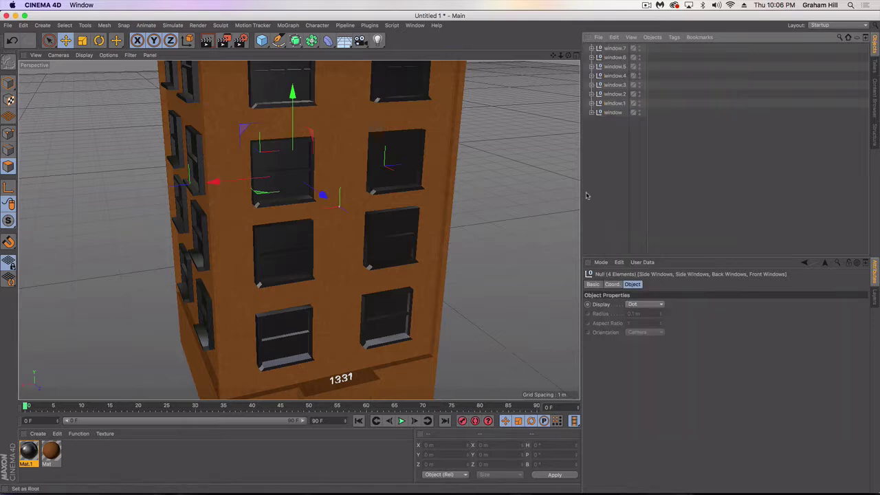
key(super+z)
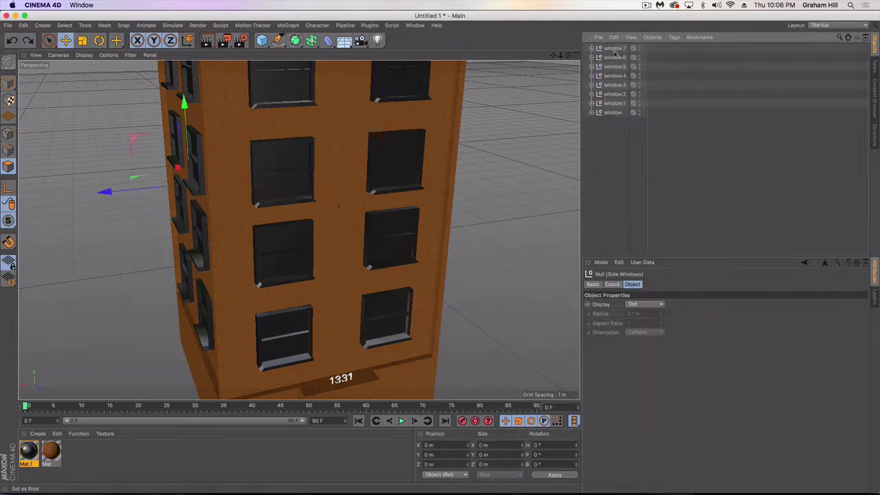
click(616, 49)
shift+click(613, 112)
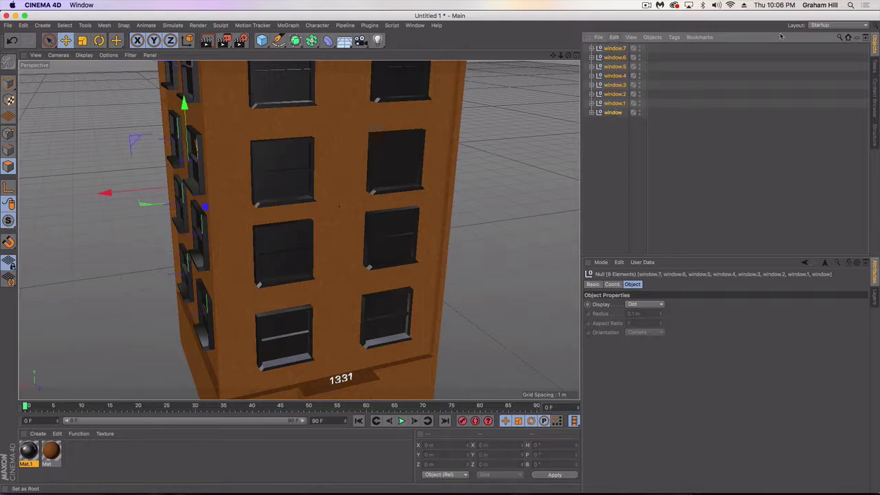
click(849, 38)
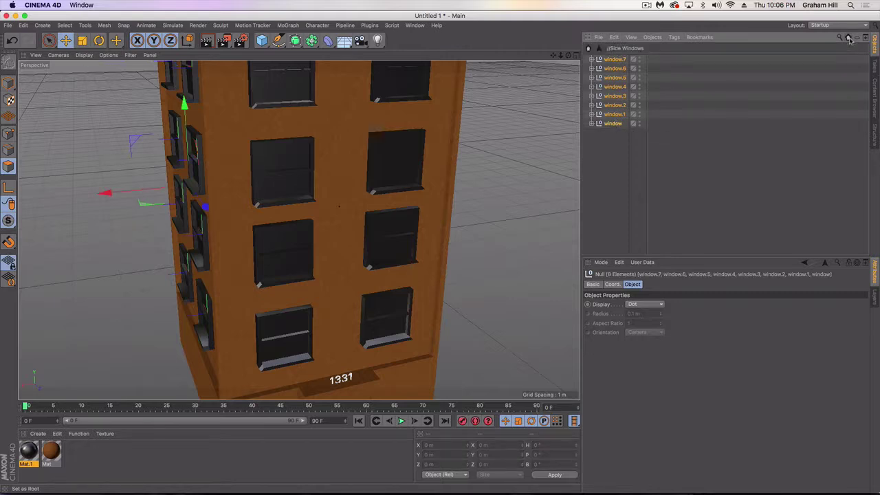
click(850, 39)
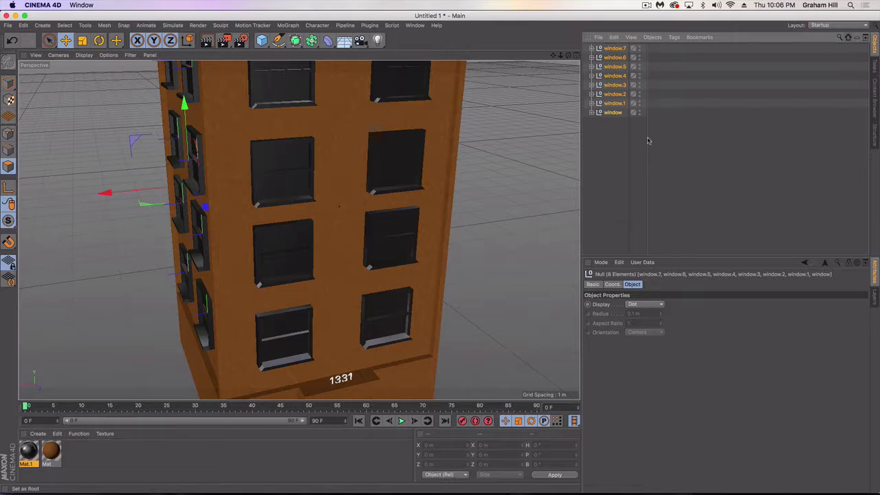
click(600, 154)
click(646, 5)
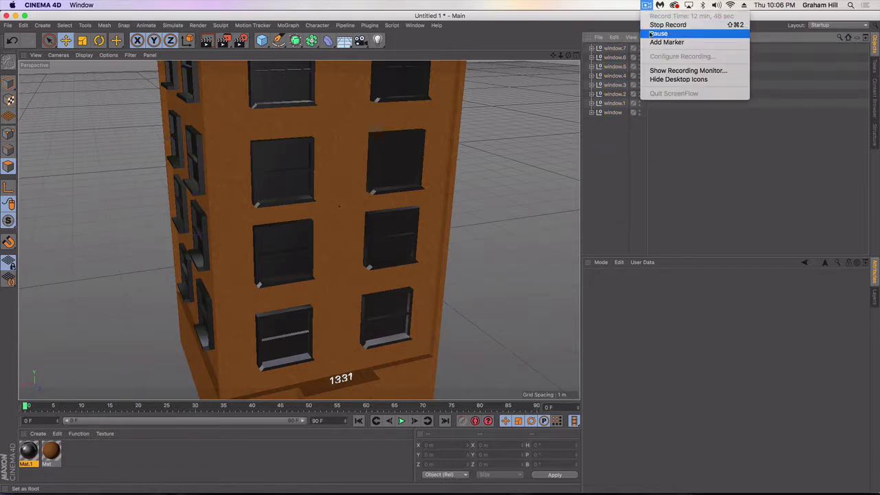
click(657, 33)
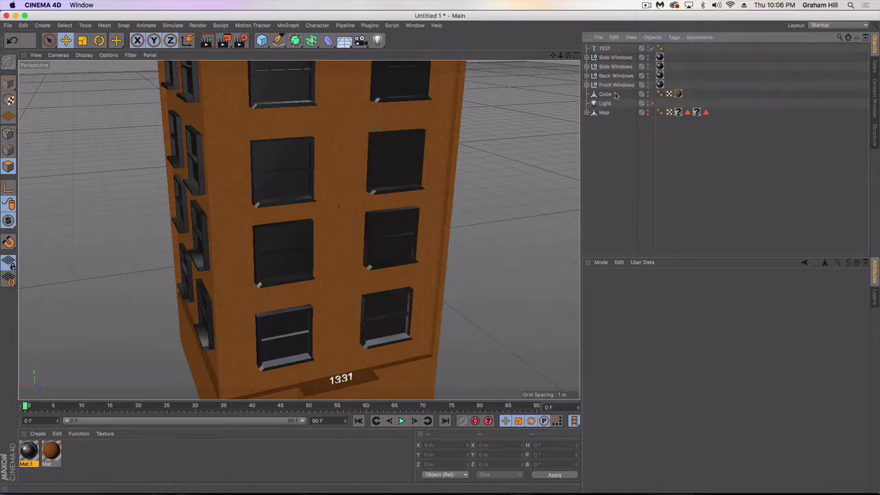
Select all four window groups together with all of their child objects
click(616, 57)
shift+click(615, 84)
right_click(616, 85)
click(639, 268)
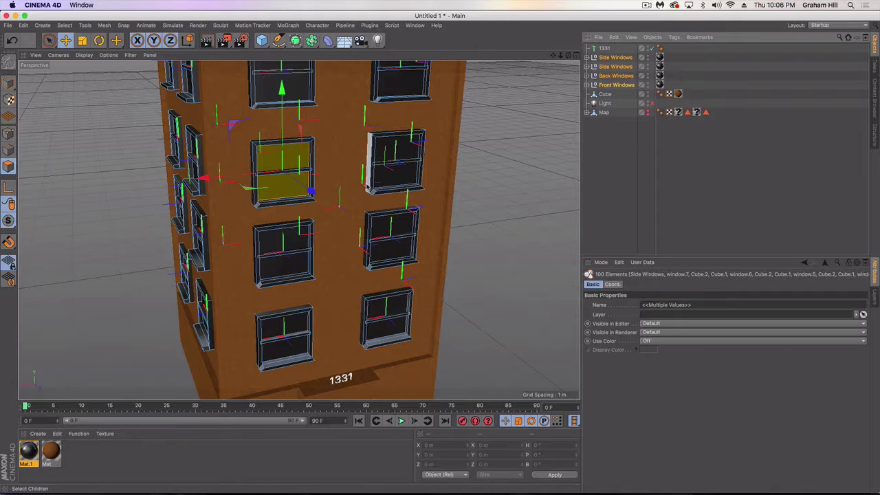
Select the glass pane polygons of all eight windows on the front wall above the 1331 sign
scroll(400, 152, down, 2)
alt+middle_drag(395, 151, 396, 200)
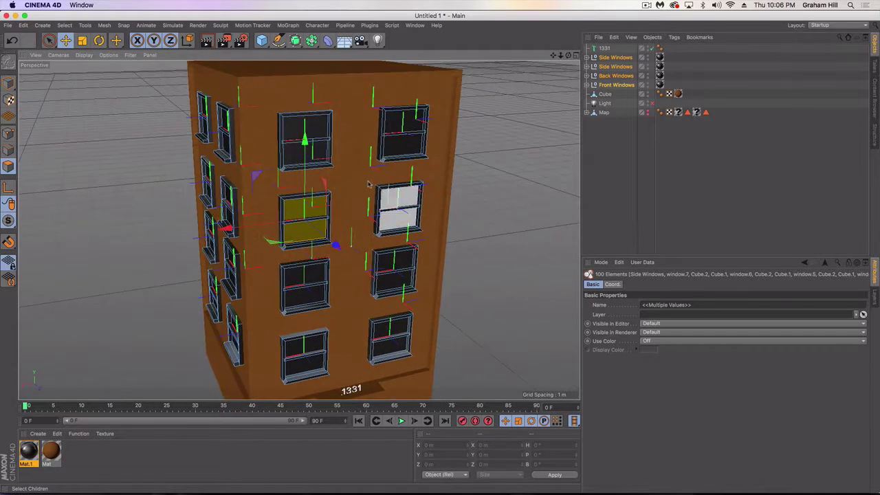
click(316, 133)
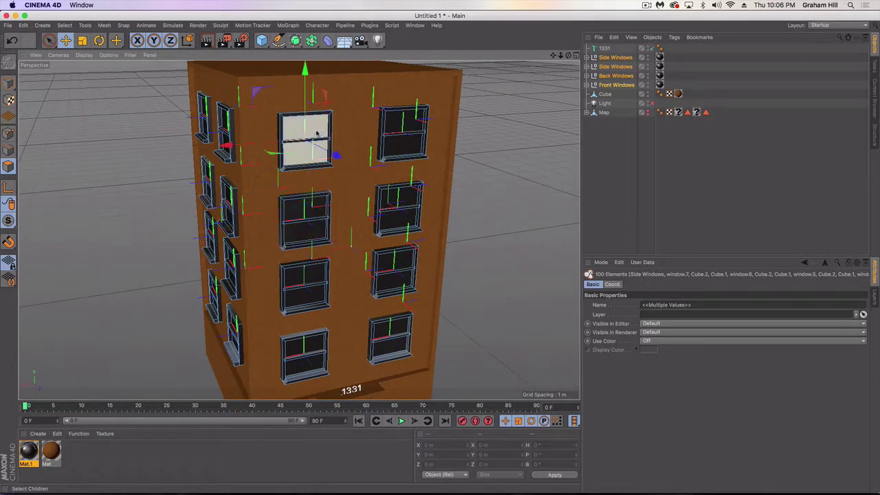
click(396, 135)
shift+click(317, 141)
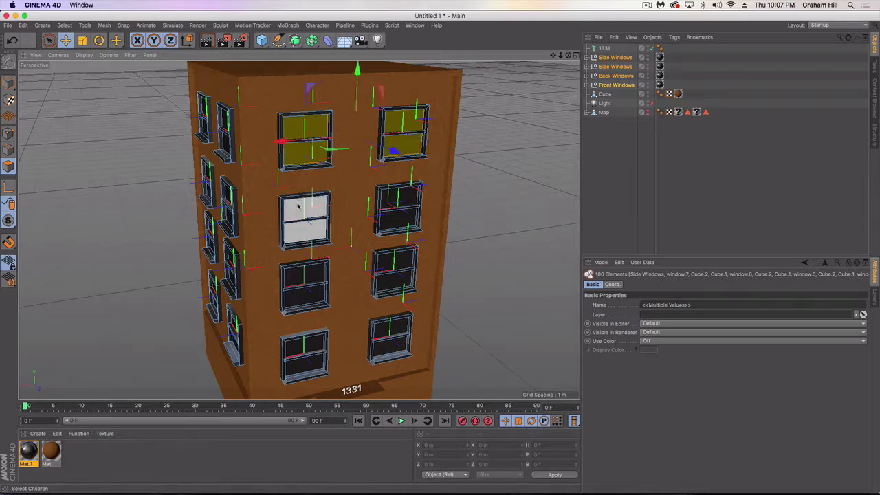
shift+click(298, 209)
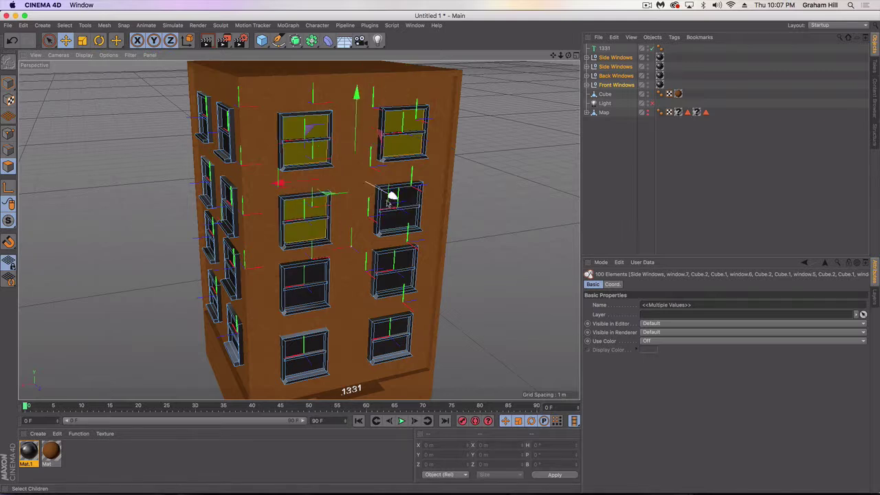
shift+click(393, 198)
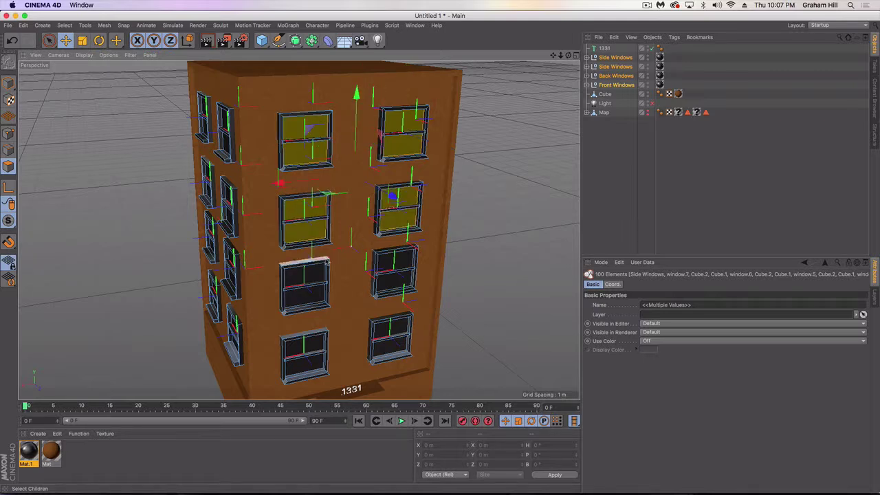
shift+click(318, 270)
shift+click(406, 265)
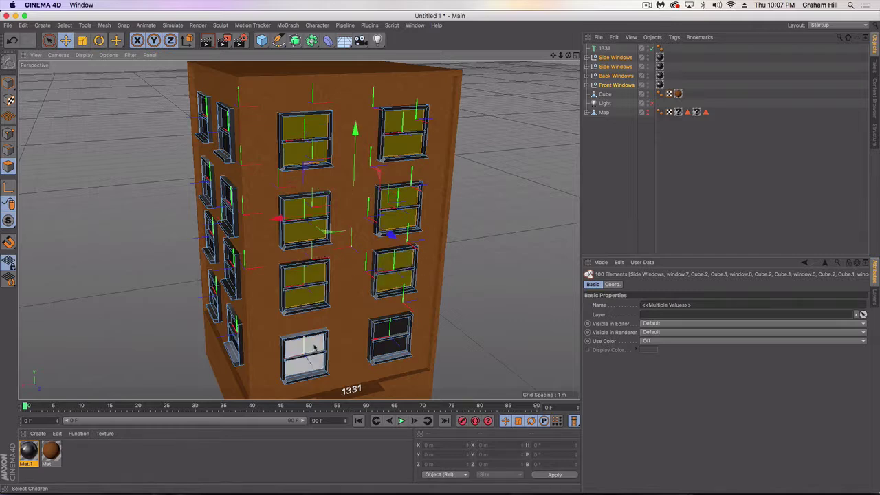
shift+click(317, 347)
shift+click(389, 338)
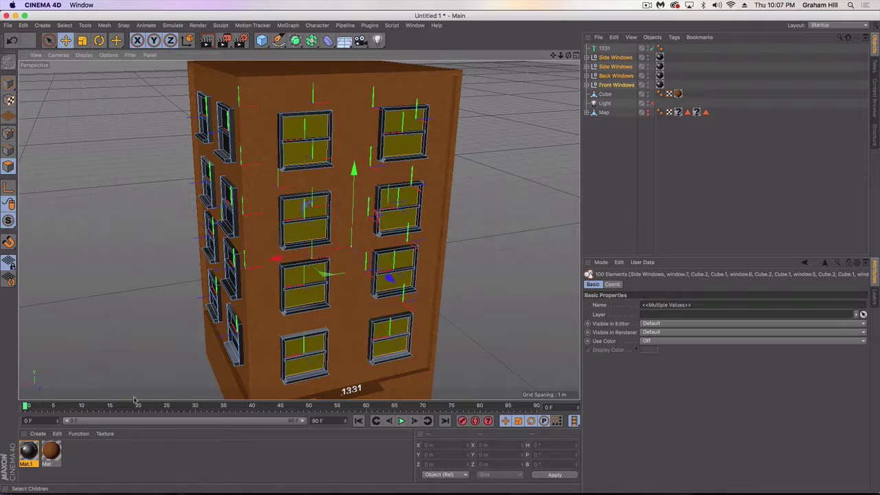
Add the glass panes of all eight windows on the first side wall to the polygon selection
alt+drag(239, 205, 328, 210)
shift+click(203, 206)
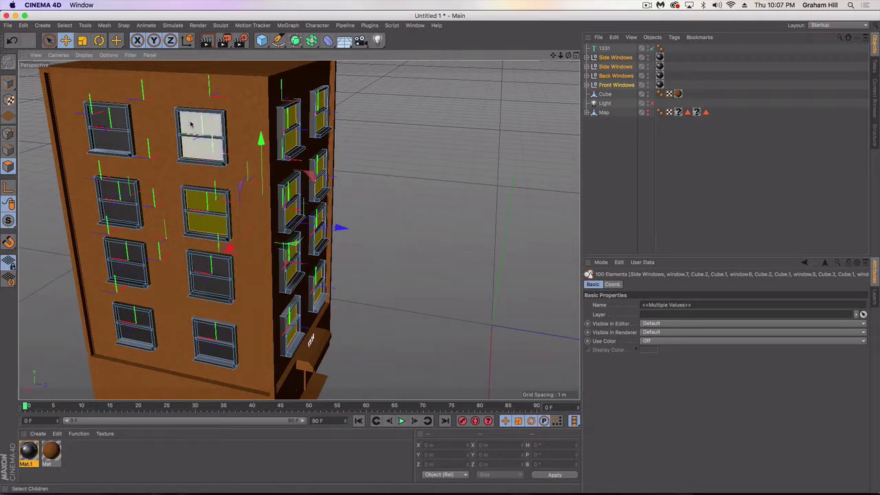
shift+click(181, 123)
shift+click(97, 114)
shift+click(110, 196)
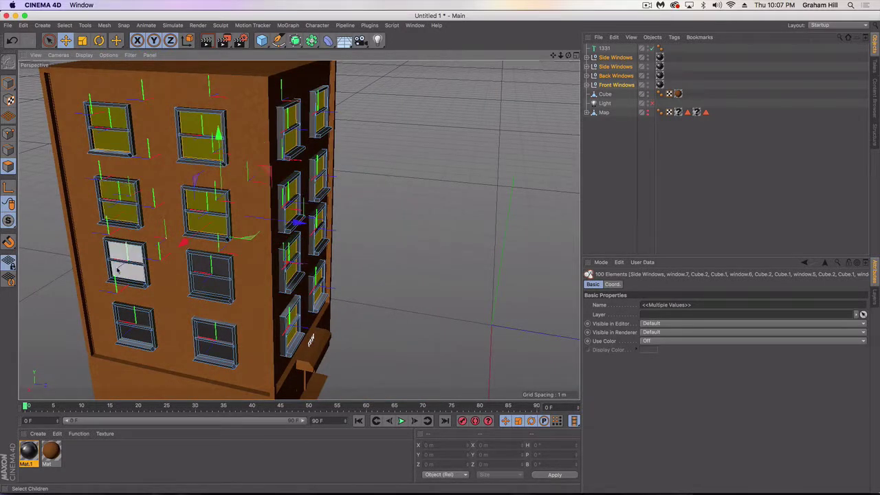
shift+click(117, 251)
shift+click(201, 266)
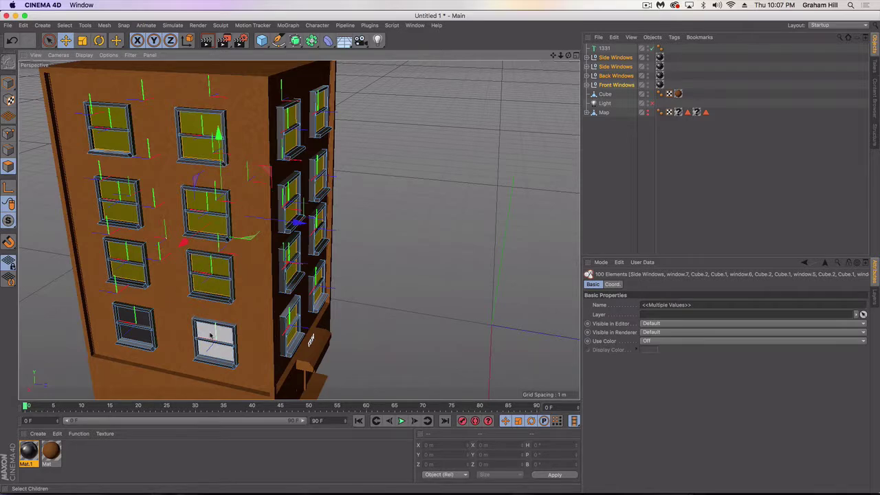
shift+click(212, 336)
shift+click(144, 321)
Extend the polygon selection with the glass panes of the eight windows on the opposite side wall
alt+drag(289, 199, 93, 193)
alt+drag(298, 230, 221, 207)
shift+click(313, 117)
shift+click(423, 93)
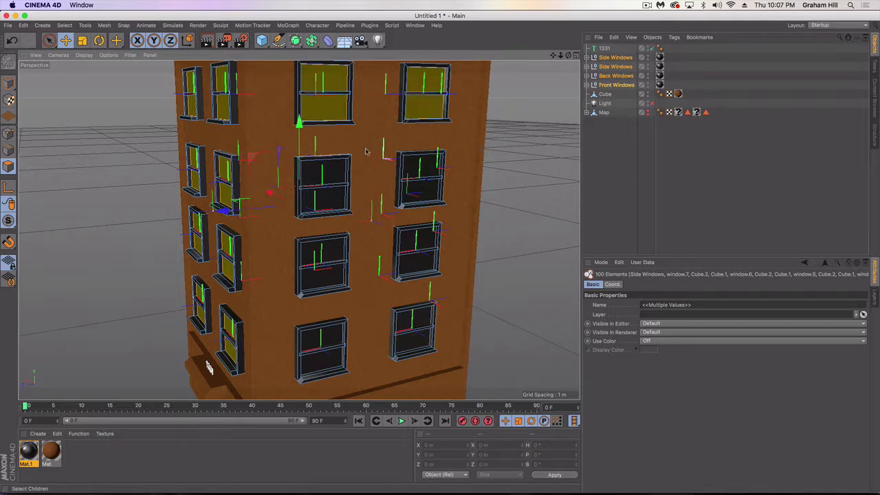
shift+click(323, 184)
shift+click(422, 172)
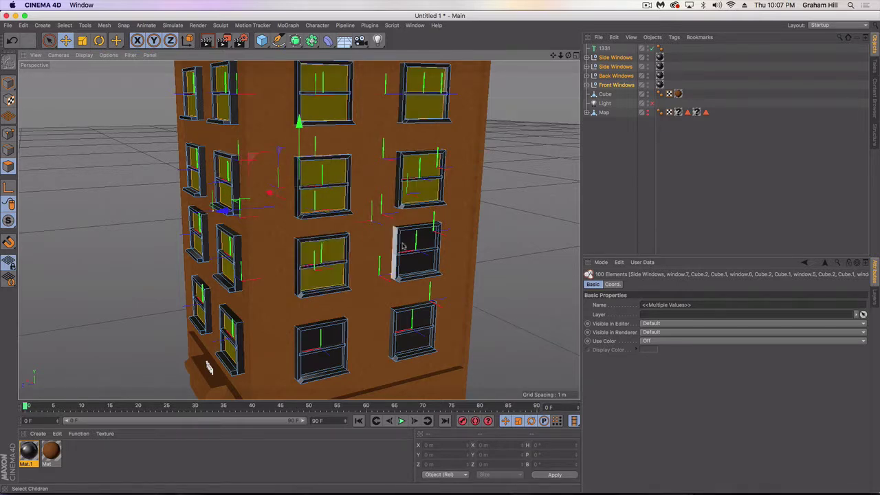
shift+click(334, 252)
shift+click(333, 335)
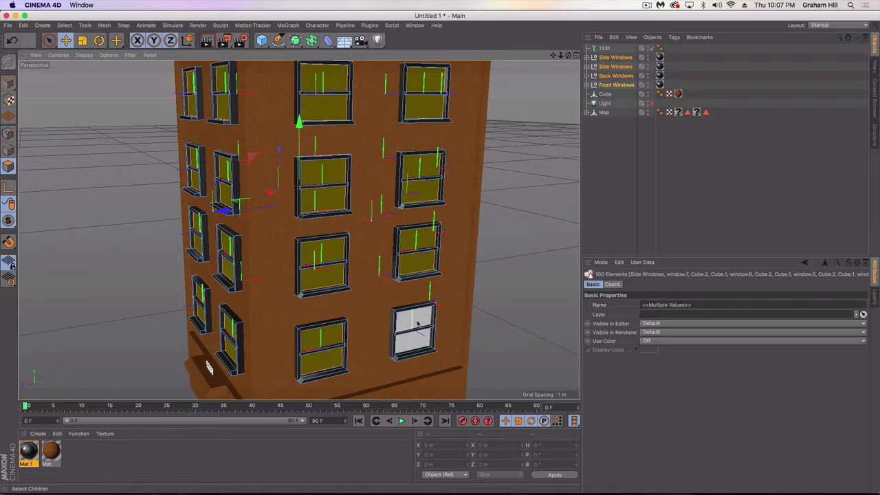
shift+click(417, 323)
shift+click(428, 266)
Add the glass panes of the eight back wall windows to the polygon selection
alt+drag(448, 248, 363, 260)
alt+middle_drag(413, 210, 244, 246)
shift+click(323, 136)
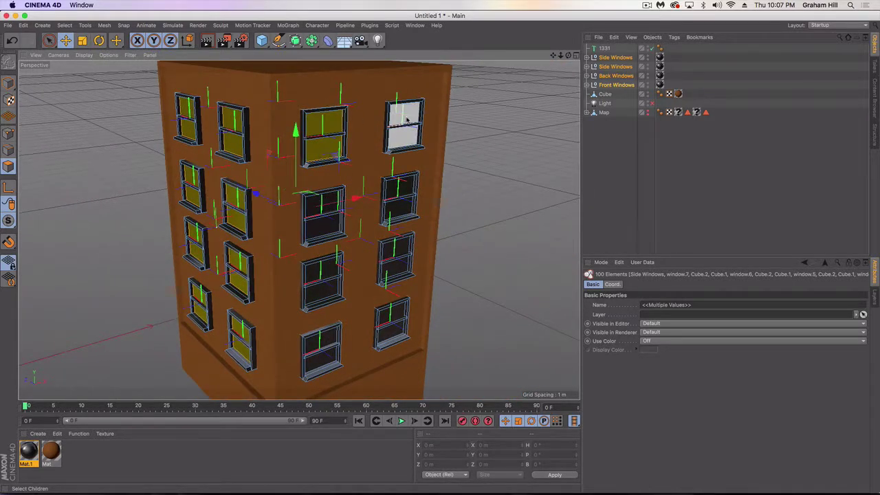
shift+click(405, 125)
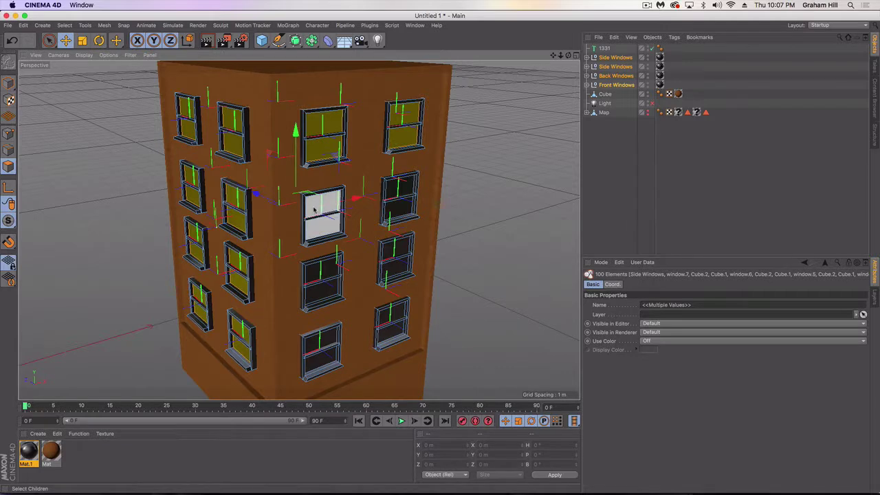
scroll(323, 209, up, 3)
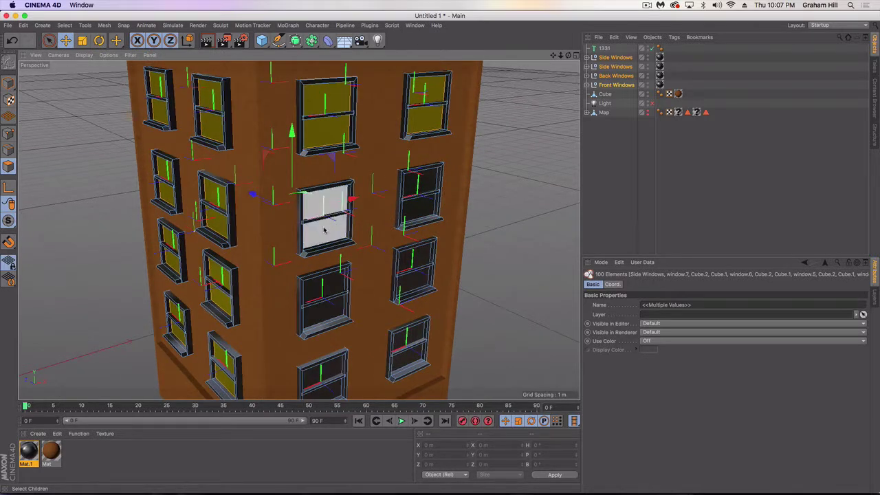
shift+click(324, 229)
shift+click(418, 199)
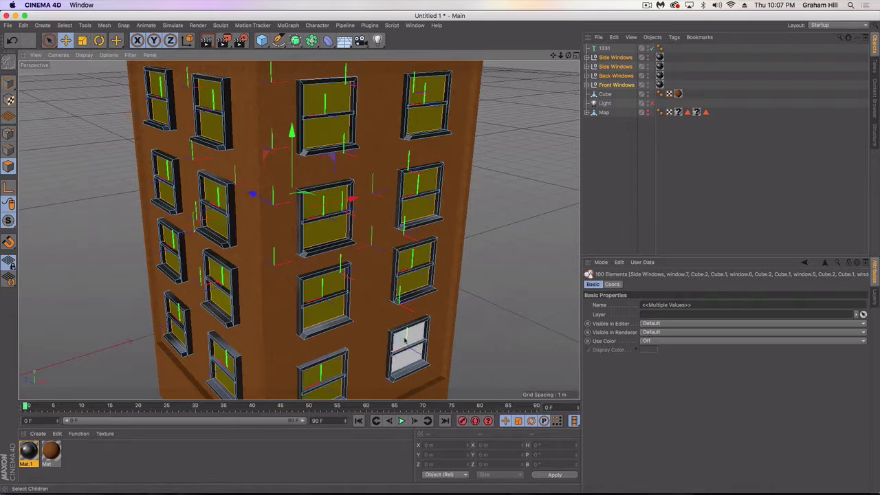
Create a new material and set its color to light blue with H 200°, S 49% and V 80%
scroll(294, 229, down, 3)
alt+drag(275, 243, 447, 249)
alt+drag(226, 280, 461, 164)
alt+drag(349, 206, 441, 216)
scroll(324, 193, down, 2)
alt+middle_drag(308, 187, 317, 231)
alt+drag(313, 235, 345, 215)
click(37, 434)
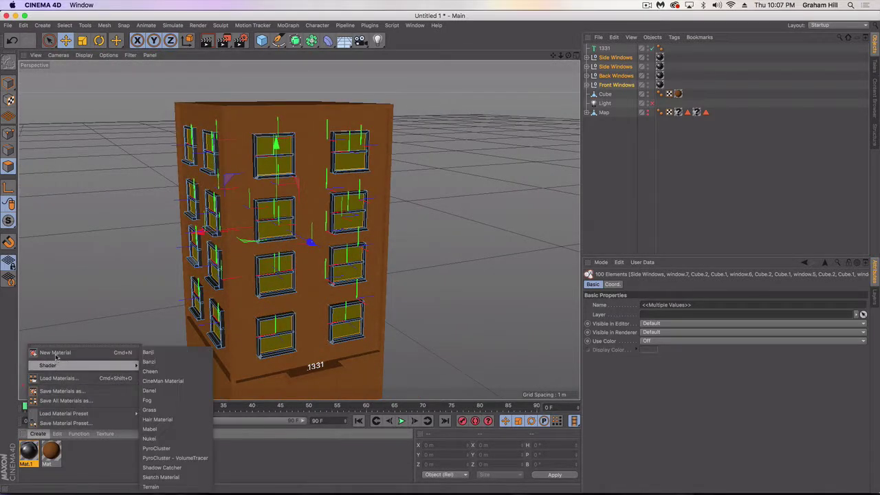
click(48, 349)
double_click(29, 450)
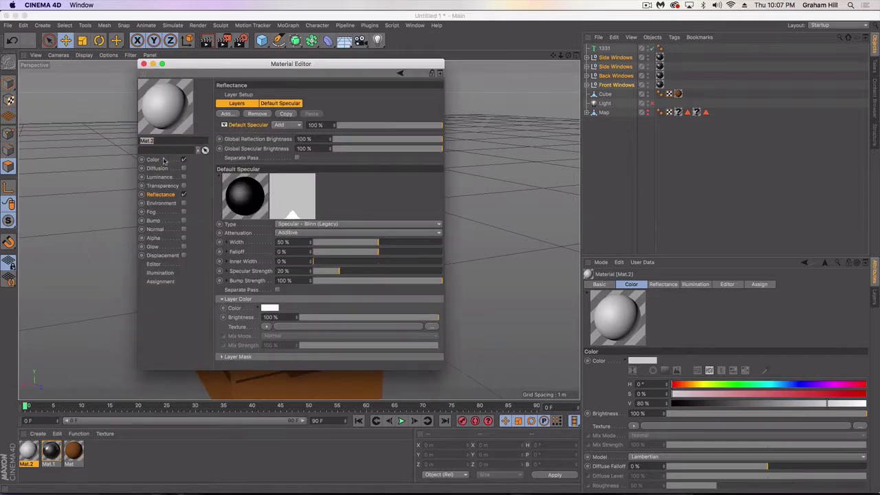
click(153, 159)
drag(333, 120, 371, 128)
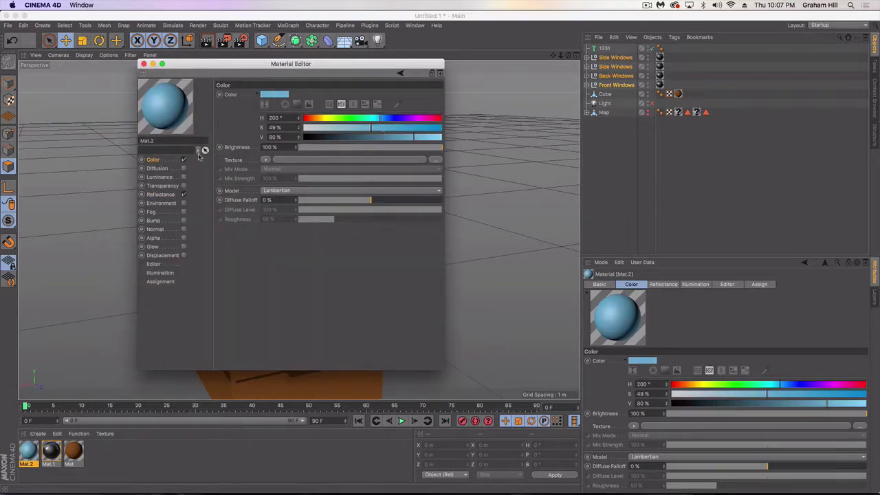
Add a Beckmann reflectance layer to the blue material and lower its layer strength to about 35%
click(163, 195)
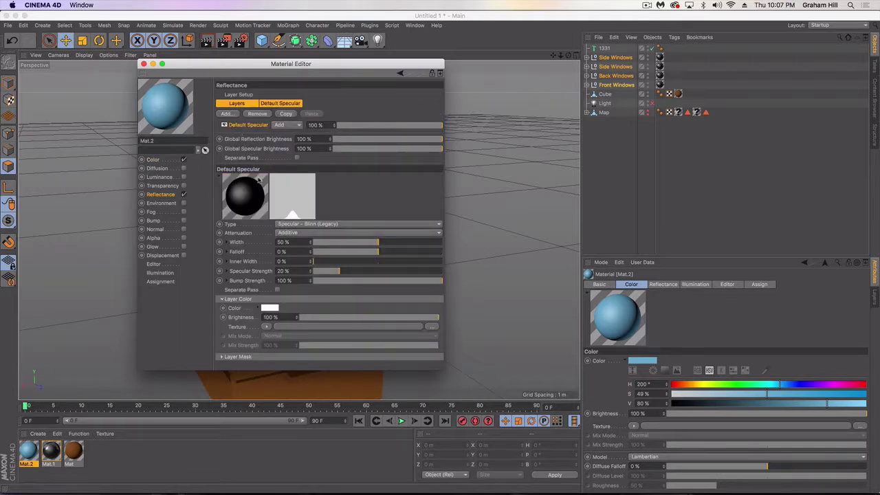
click(226, 113)
click(271, 120)
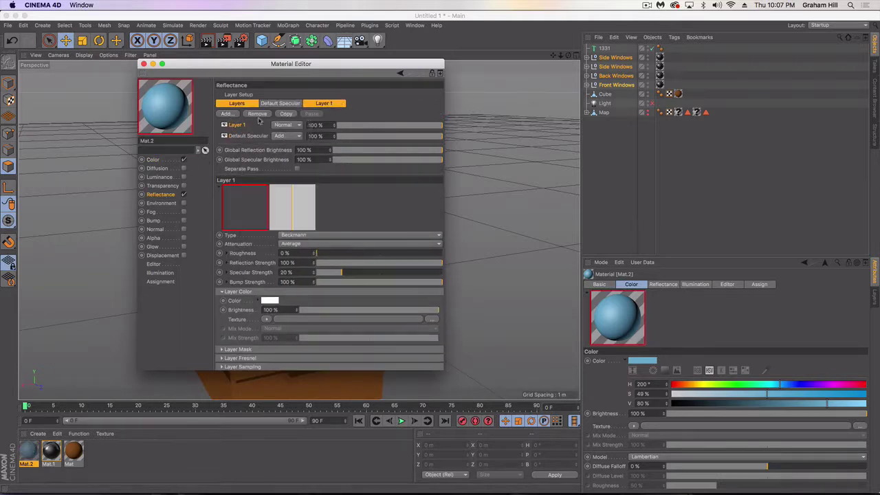
drag(351, 126, 375, 131)
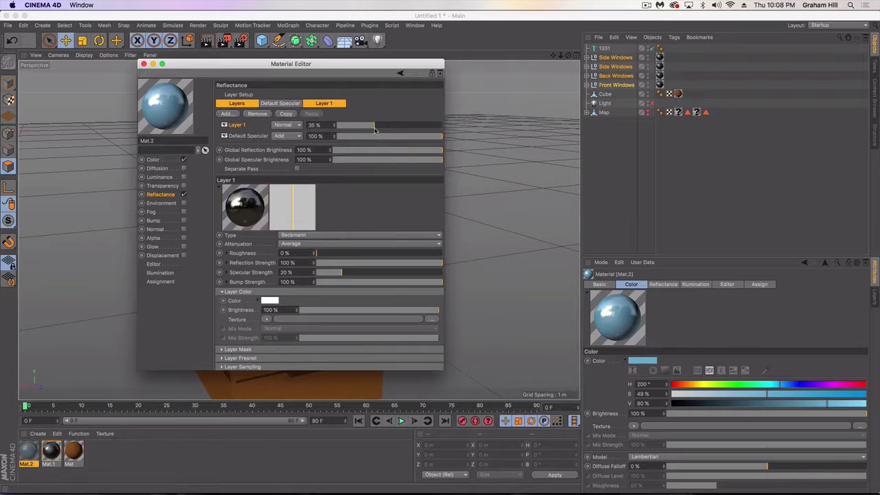
click(143, 63)
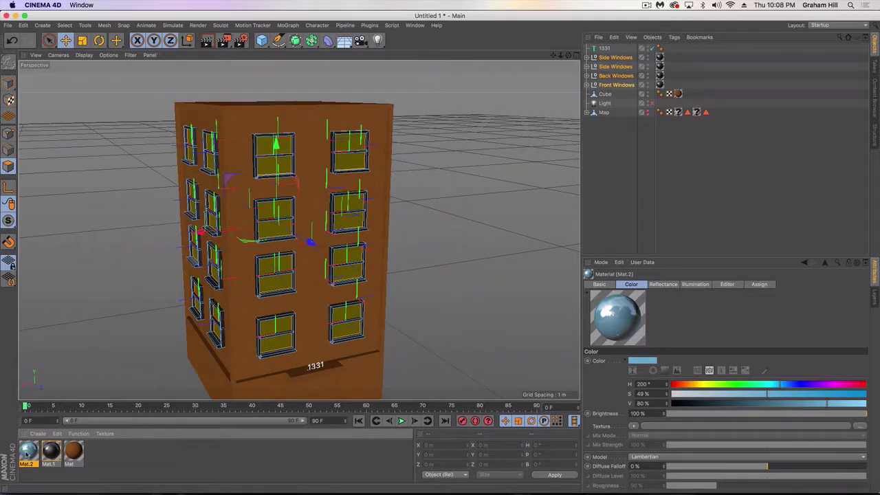
Apply the blue reflective material to the selected glass panes in all window groups and render the view
drag(270, 167, 279, 242)
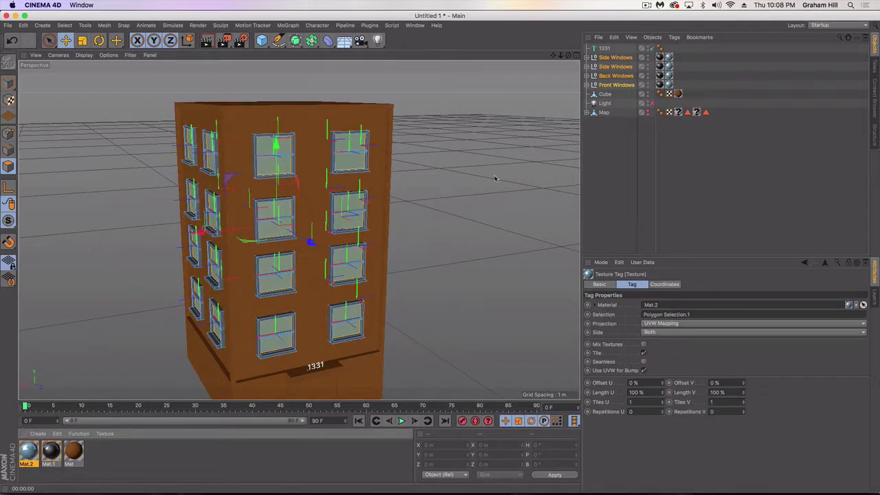
click(210, 45)
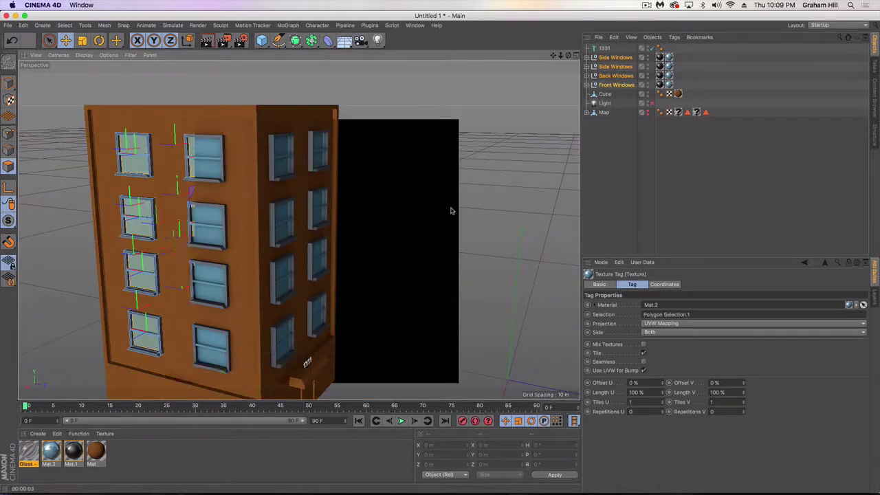
click(423, 229)
Select the two door panel polygons of the Cube under the canopy and apply the blue reflective material Mat.2 to them
alt+middle_drag(423, 229, 391, 208)
alt+drag(391, 208, 317, 246)
alt+middle_drag(389, 316, 299, 311)
scroll(290, 311, up, 8)
alt+drag(274, 307, 255, 306)
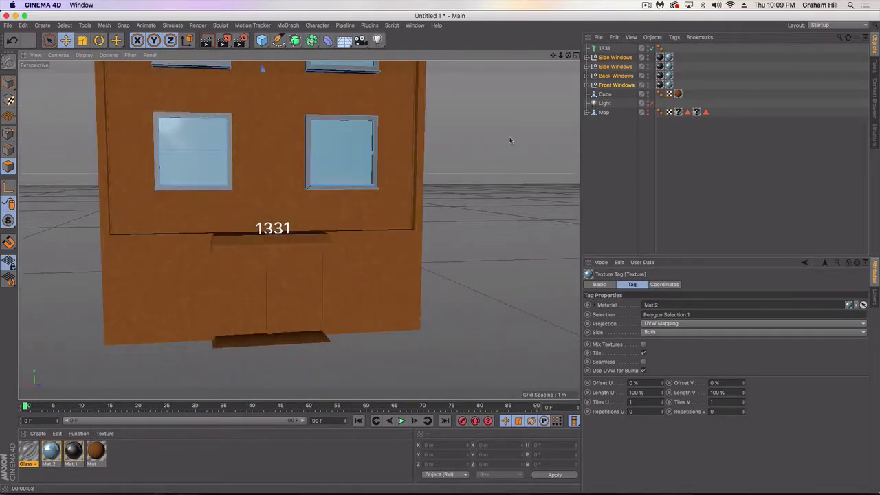
click(262, 68)
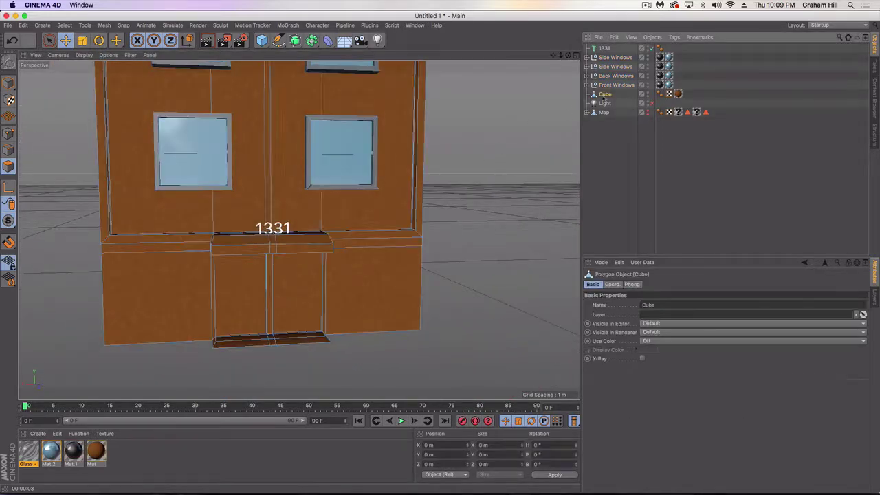
click(231, 286)
shift+click(295, 296)
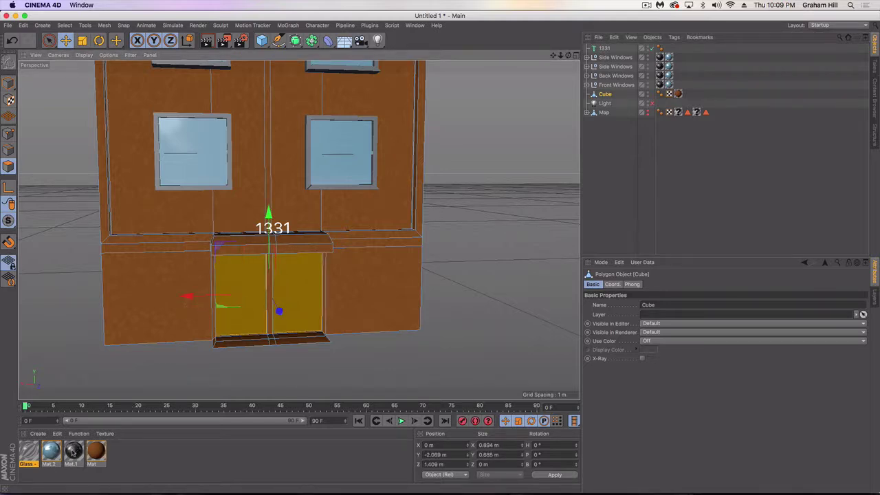
scroll(249, 313, up, 3)
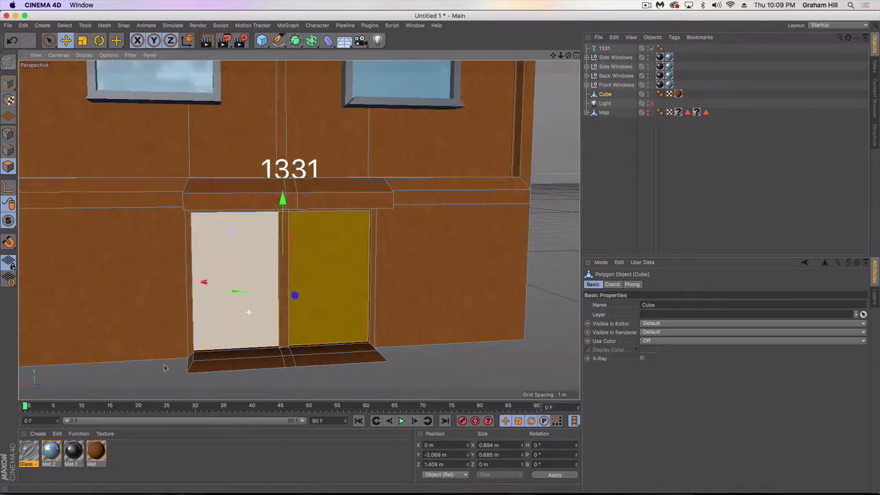
drag(50, 452, 250, 244)
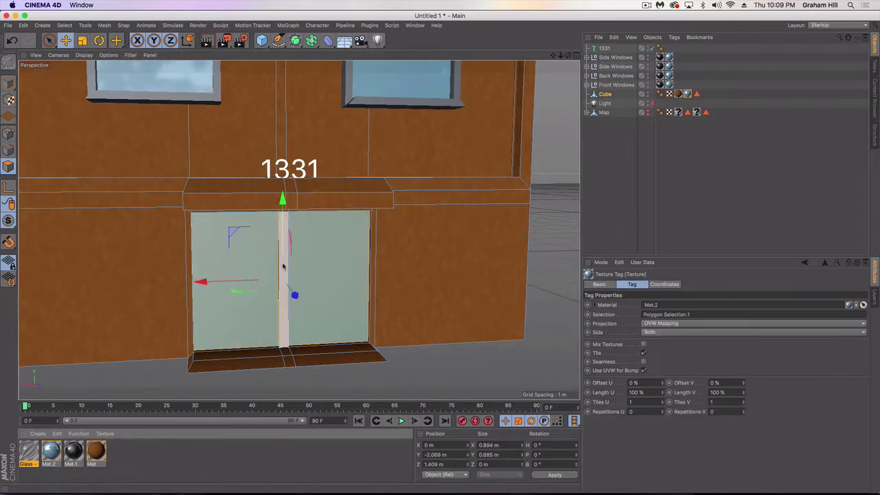
Select the door frame polygons of the Cube: the center post, both side strips and the strips above the doors
click(284, 269)
shift+click(186, 258)
alt+drag(228, 261, 214, 244)
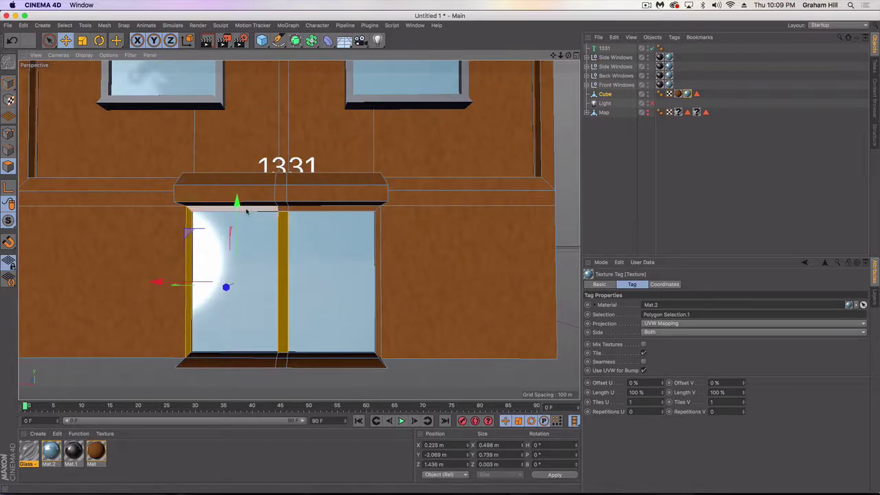
shift+click(295, 210)
scroll(285, 209, up, 3)
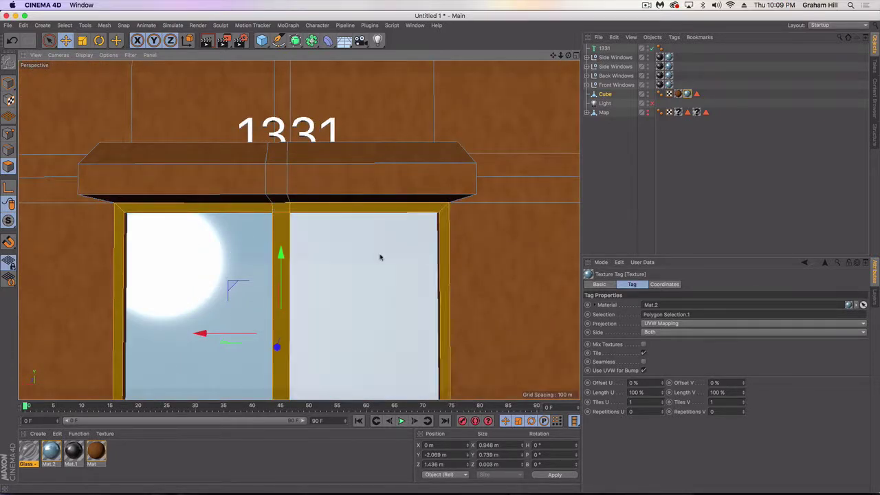
scroll(320, 257, down, 5)
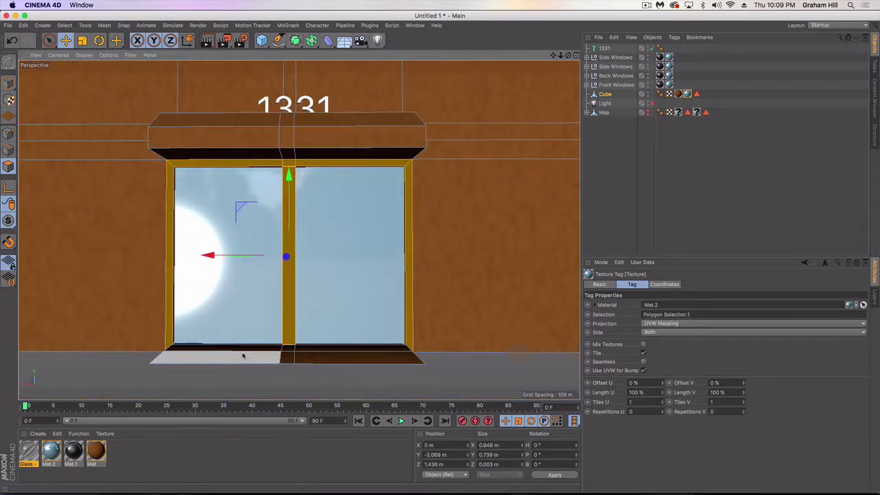
alt+drag(242, 342, 305, 291)
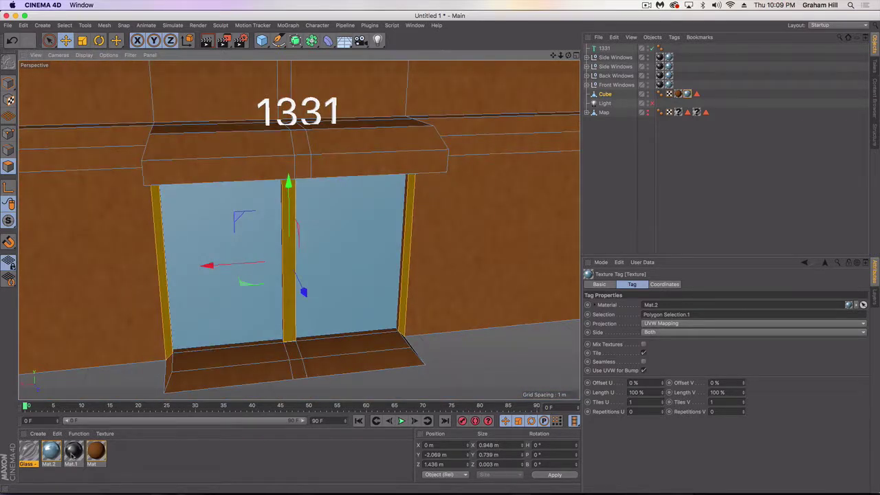
Apply the dark material Mat.1 to the selected door frame polygons of the Cube and render the whole building from a corner view
drag(72, 458, 164, 264)
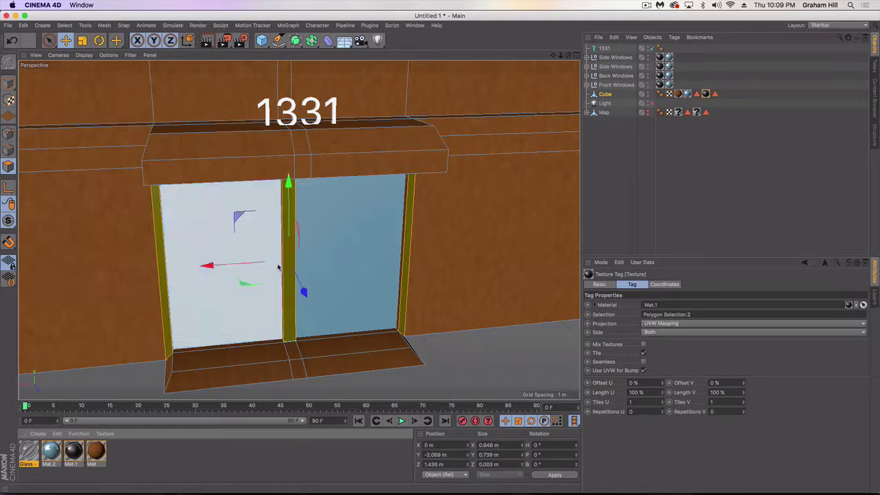
scroll(278, 266, down, 5)
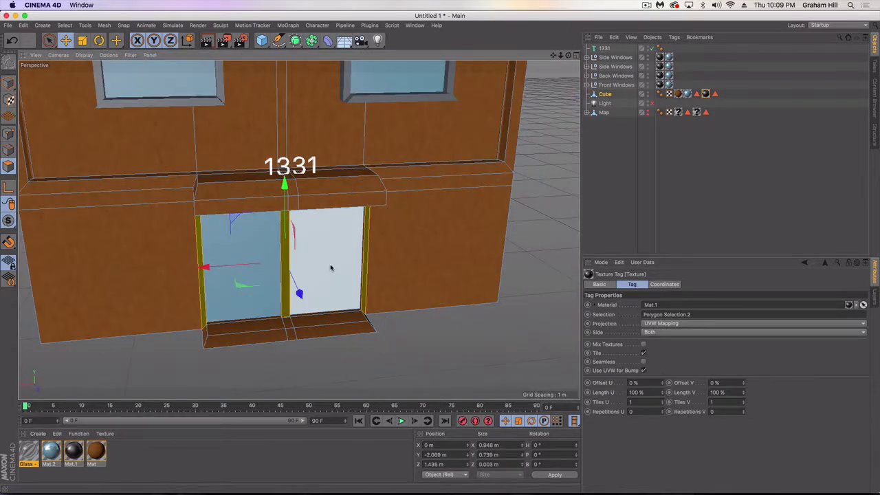
alt+drag(331, 268, 317, 254)
scroll(274, 220, down, 5)
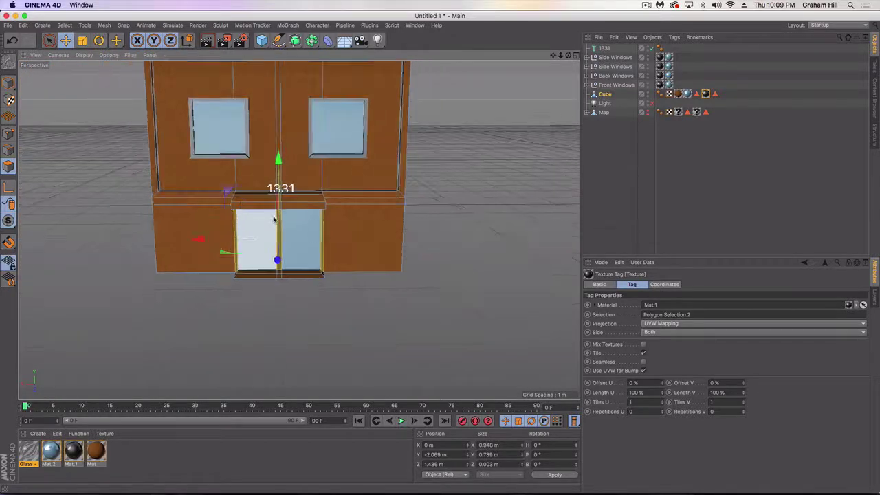
scroll(274, 219, down, 5)
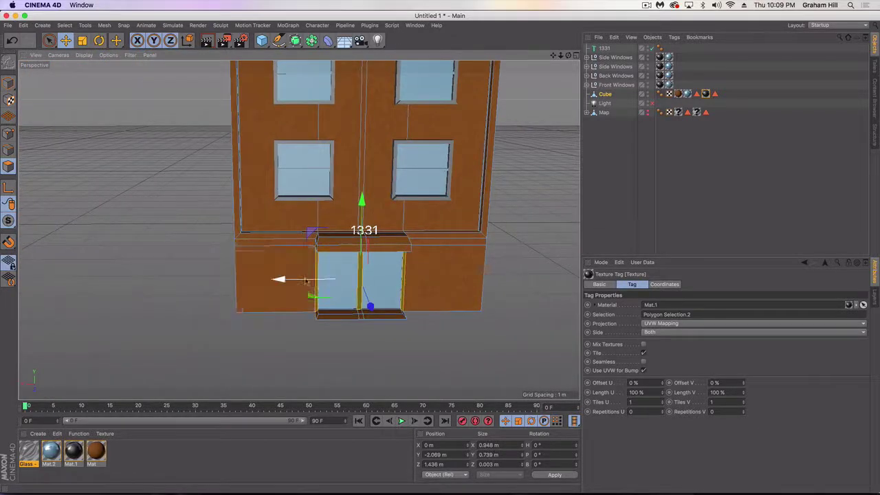
alt+drag(274, 227, 292, 305)
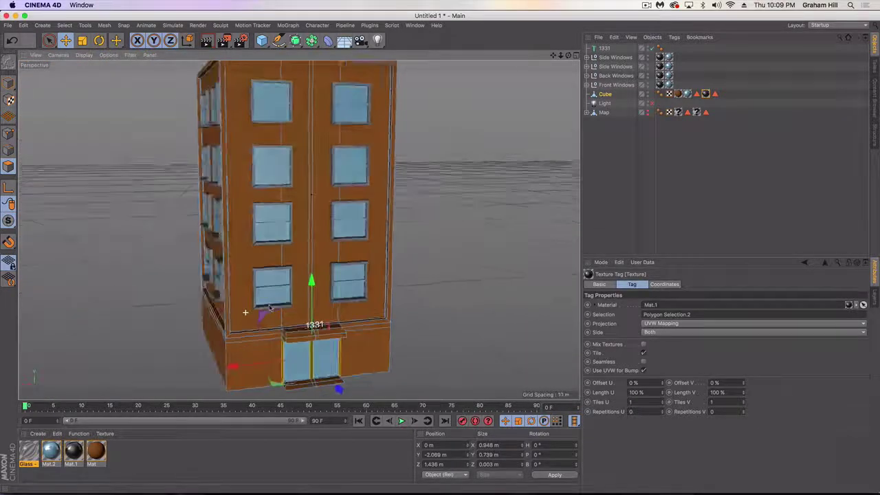
scroll(289, 306, down, 3)
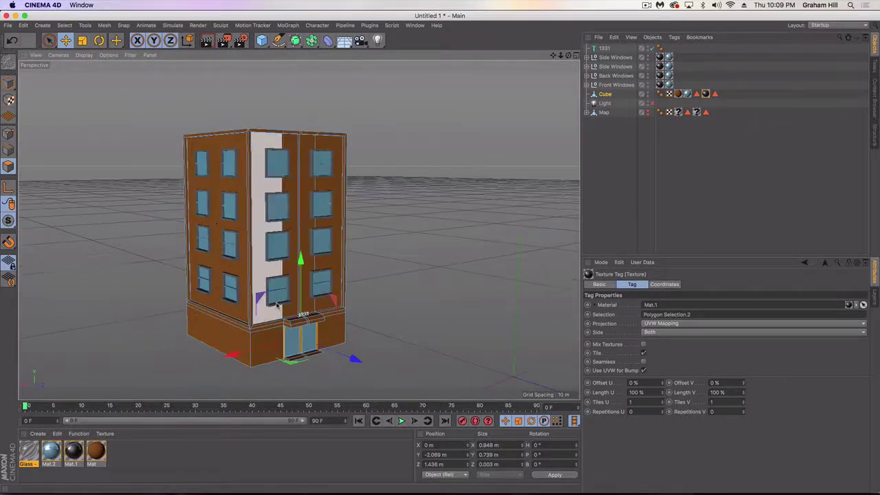
alt+middle_drag(273, 295, 265, 294)
click(221, 92)
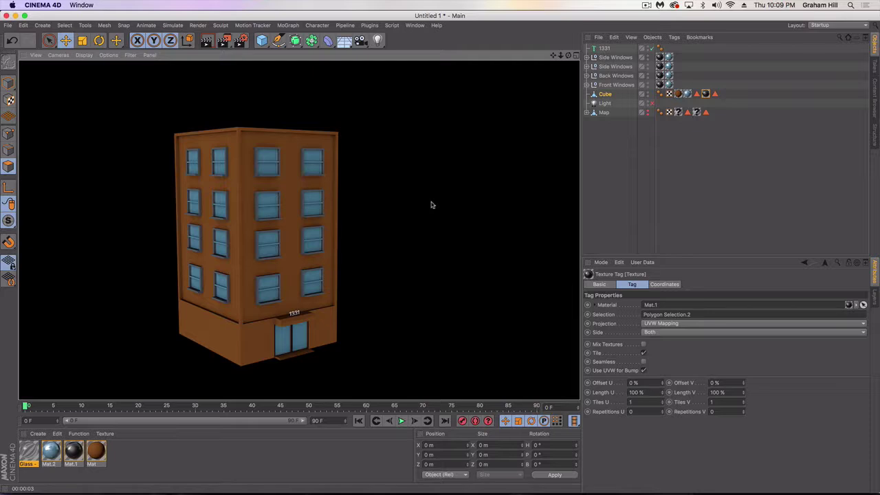
click(444, 195)
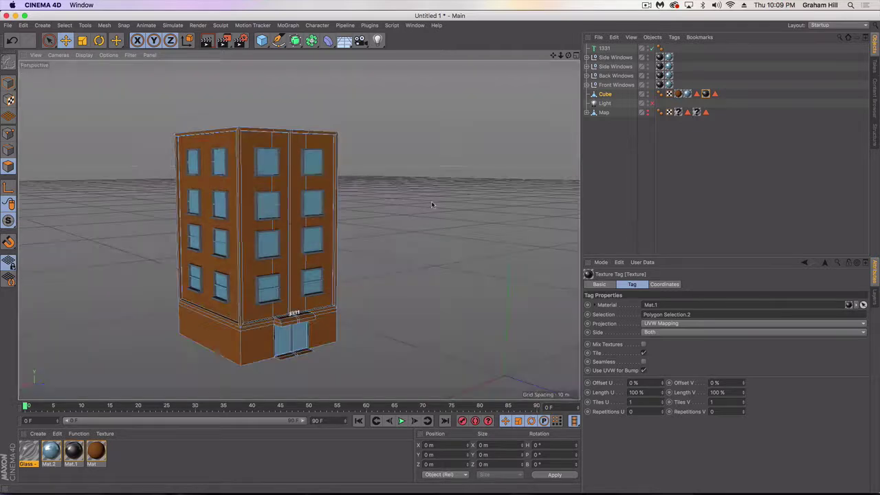